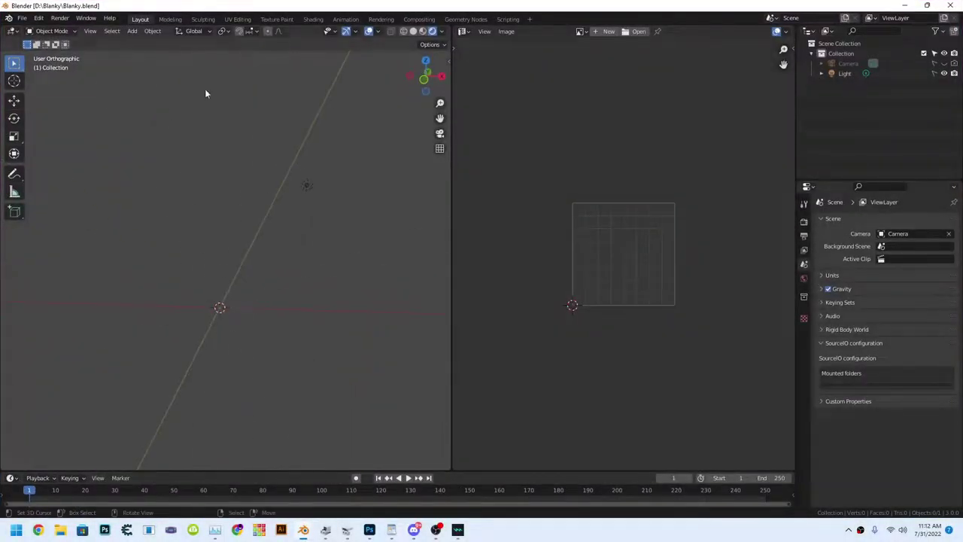
Import ref.png as an image plane, deleting a first mistaken import.
click(21, 18)
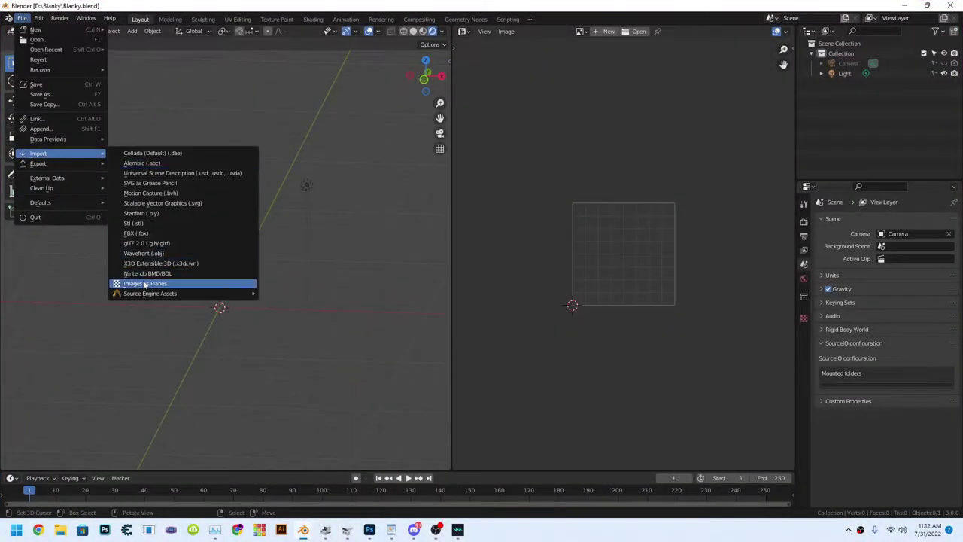
click(173, 284)
click(649, 396)
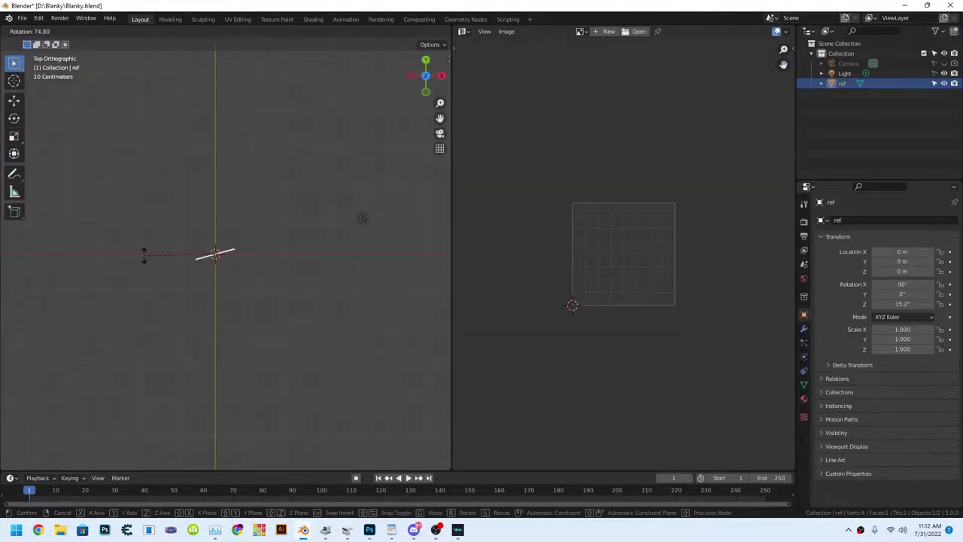
key(Delete)
click(22, 18)
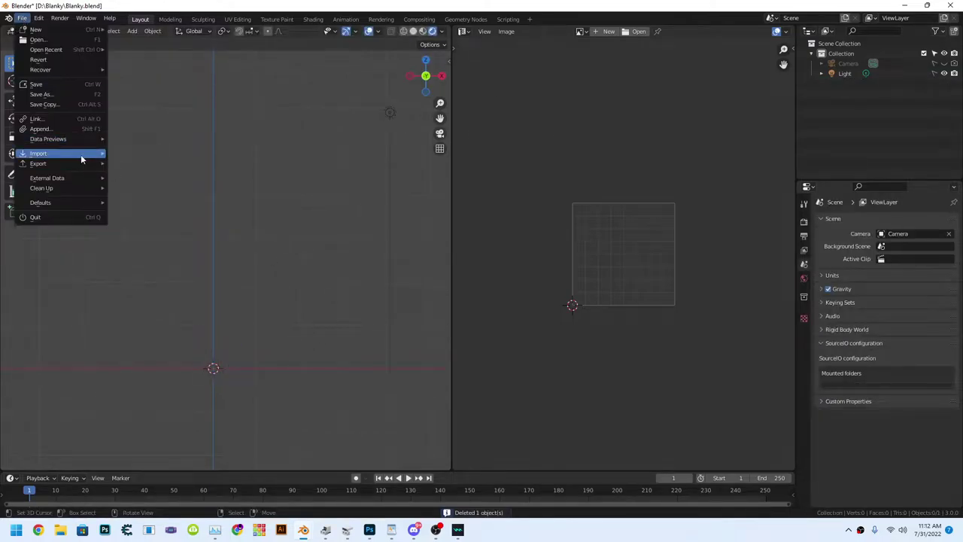
click(173, 284)
double_click(526, 177)
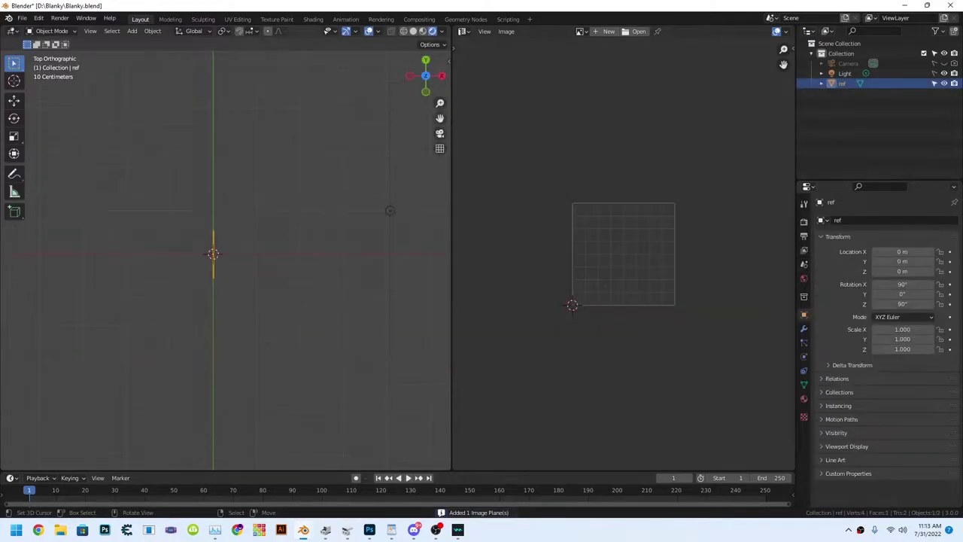
scroll(187, 345, up, 8)
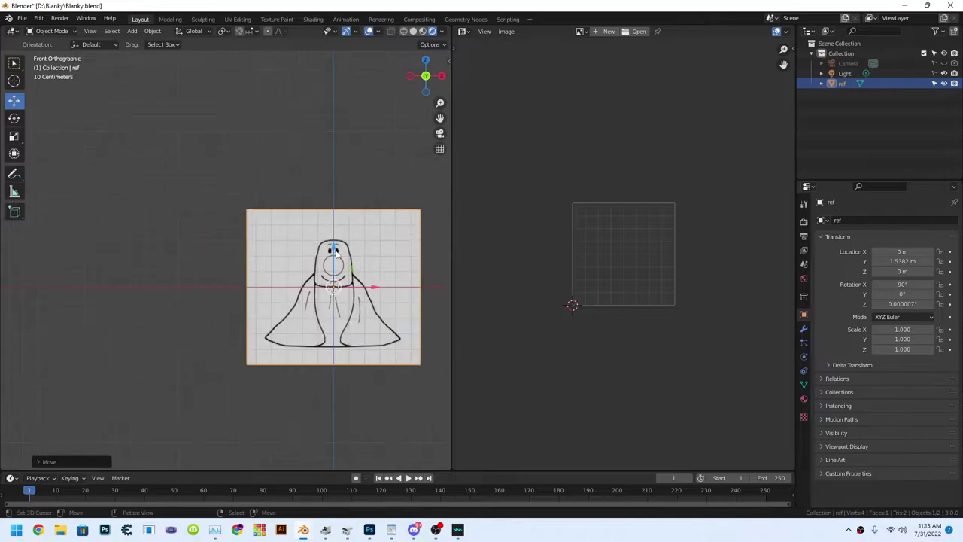
Raise the reference plane along Z and scale it to 1.334.
key(g)
key(z)
key(Return)
shift+middle_drag(325, 208, 232, 246)
key(s)
click(233, 245)
key(g)
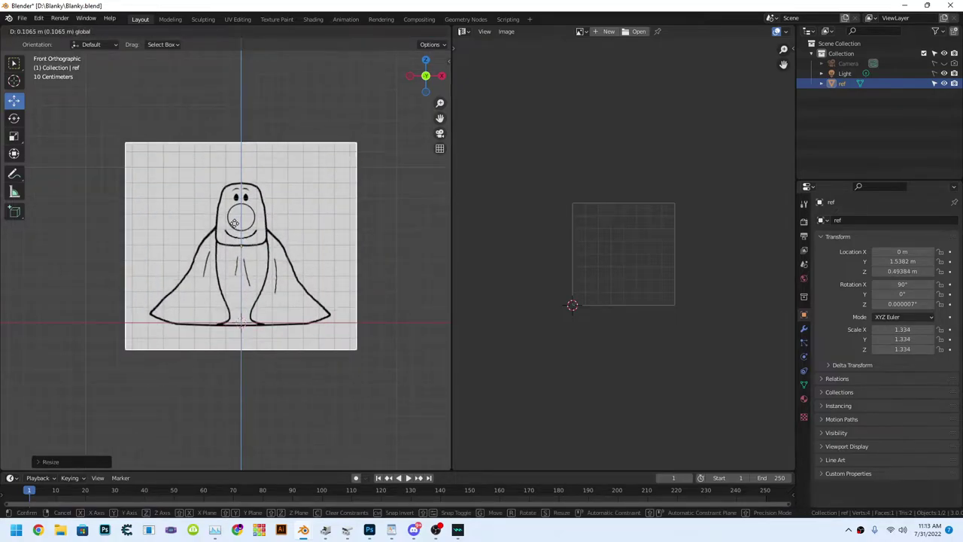
middle_drag(301, 240, 369, 290)
Enable Backface Culling in the reference plane's material settings.
click(804, 399)
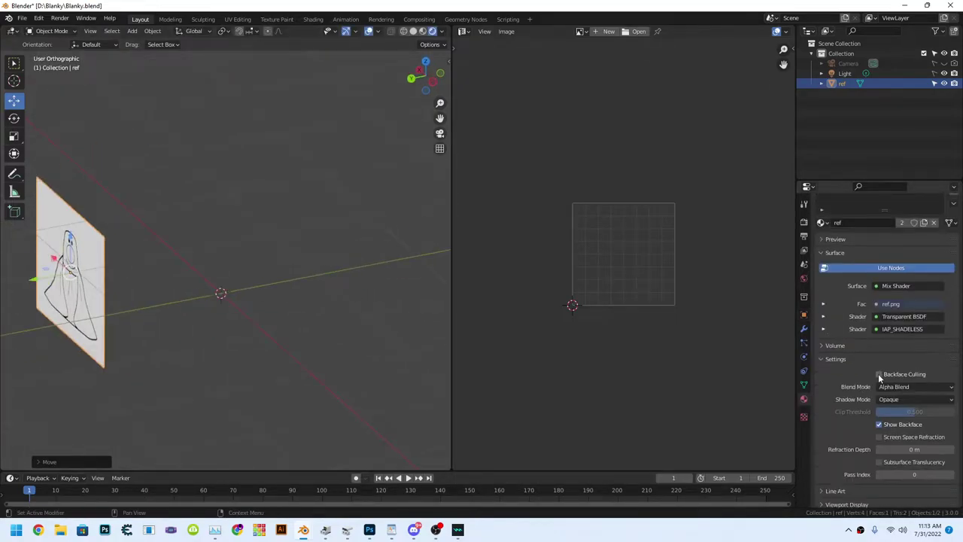
click(431, 76)
click(132, 31)
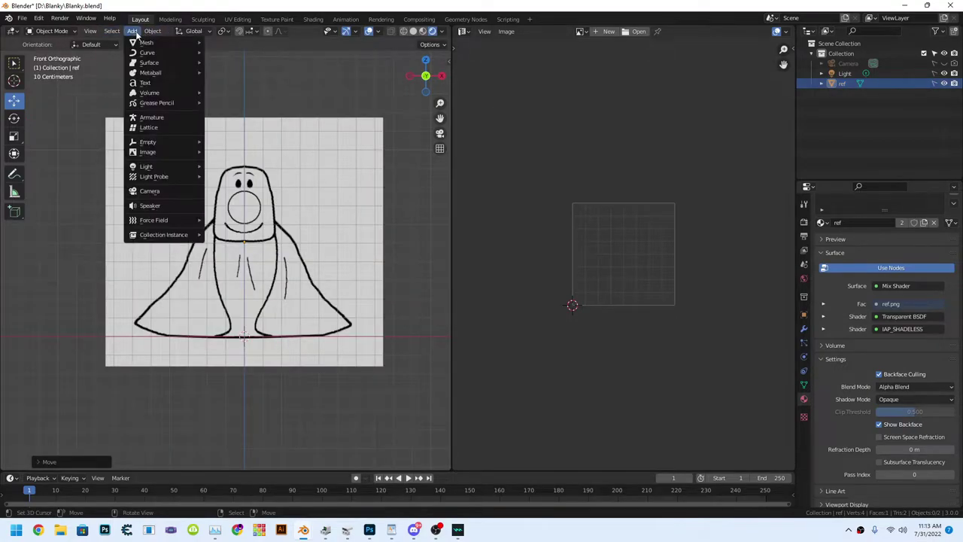
click(226, 50)
Add a cube with a Mirror modifier and shrink it in Edit Mode.
click(833, 219)
click(756, 339)
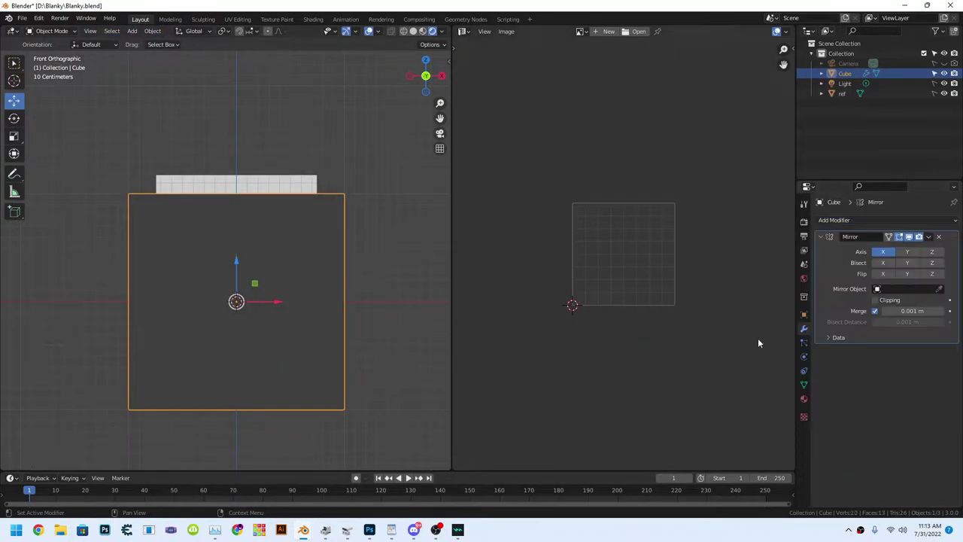
key(Tab)
mouse_move(215, 155)
middle_down()
mouse_move(378, 262)
mouse_move(453, 66)
middle_up()
drag(452, 66, 555, 65)
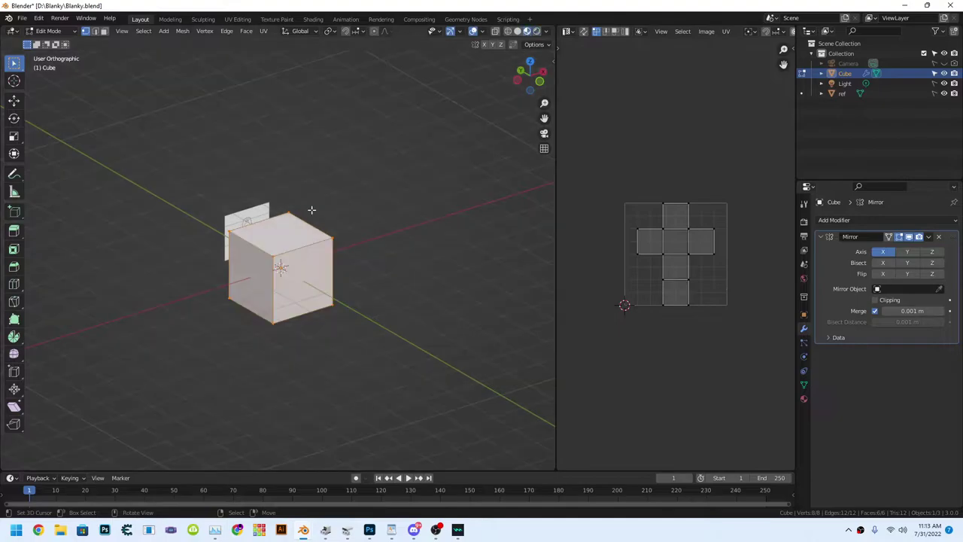
key(KP_1)
key(s)
click(264, 203)
scroll(263, 203, up, 3)
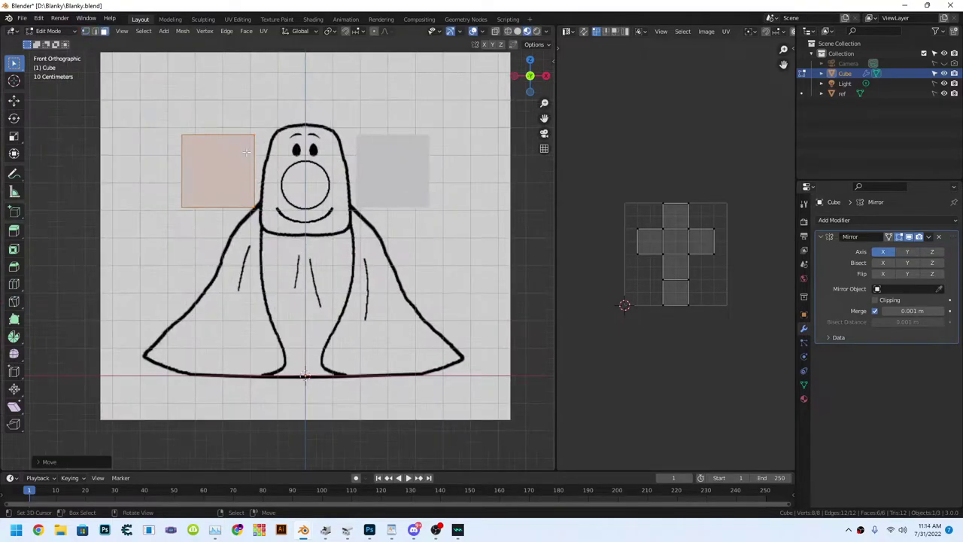
middle_drag(264, 203, 339, 226)
key(KP_1)
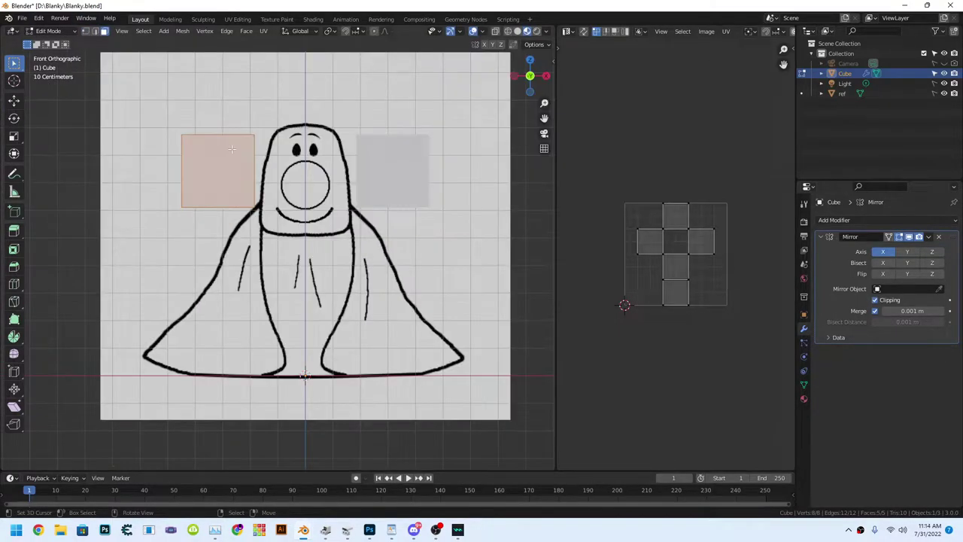
Turn on mirror clipping, add a Subdivision modifier and shade the cube smooth.
key(g)
click(303, 175)
scroll(303, 176, up, 3)
scroll(303, 176, up, 1)
click(834, 219)
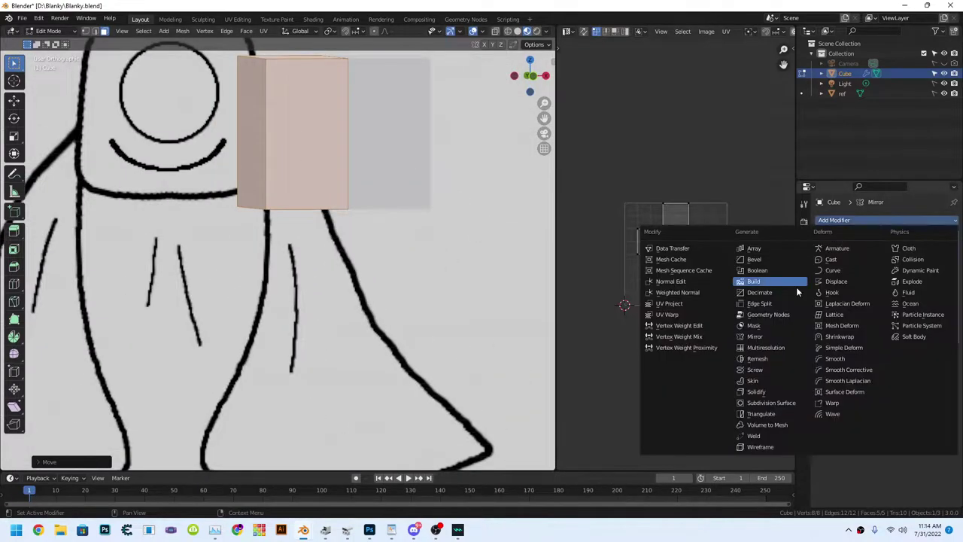
click(763, 280)
key(F3)
click(412, 180)
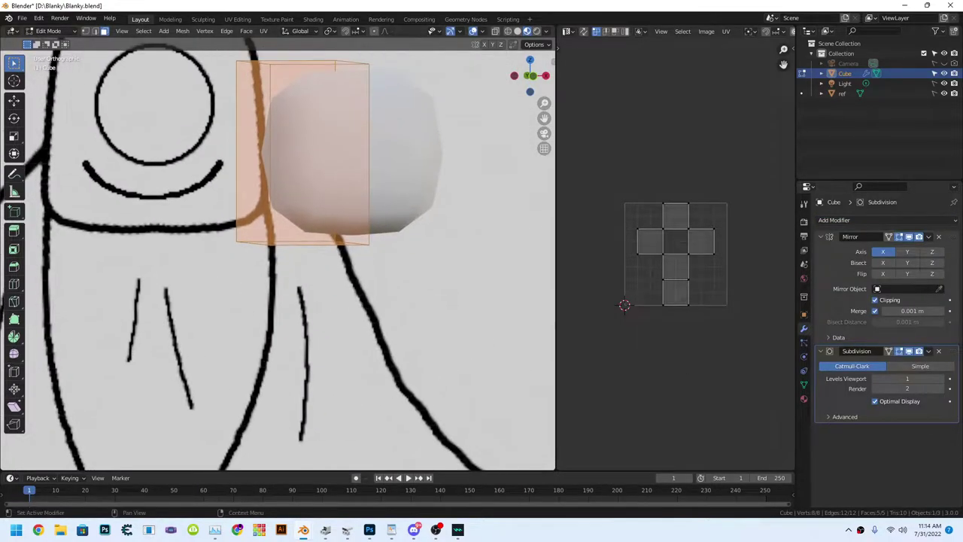
scroll(301, 226, up, 2)
scroll(301, 226, down, 4)
Extrude the cube's bottom face downward to lengthen the head.
middle_drag(300, 225, 294, 301)
click(293, 301)
key(KP_1)
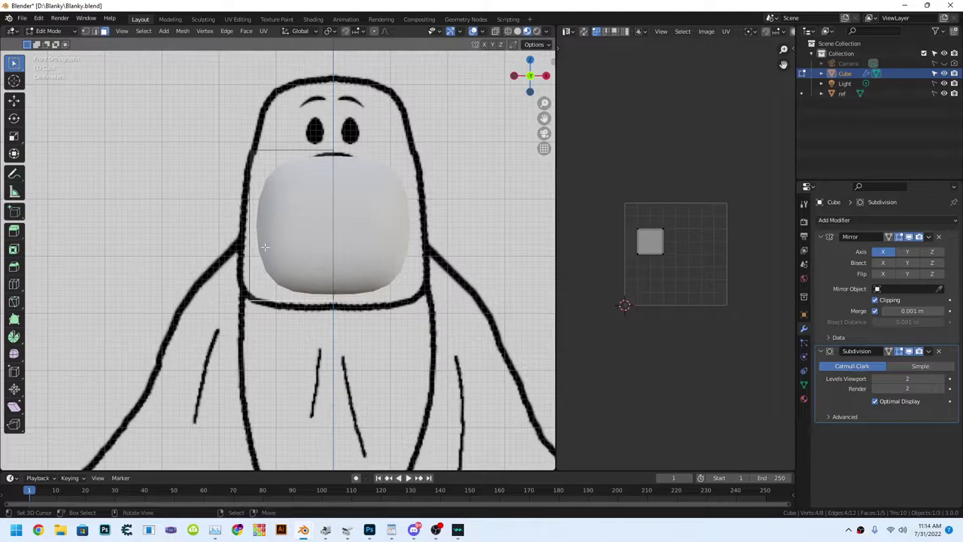
drag(320, 277, 309, 289)
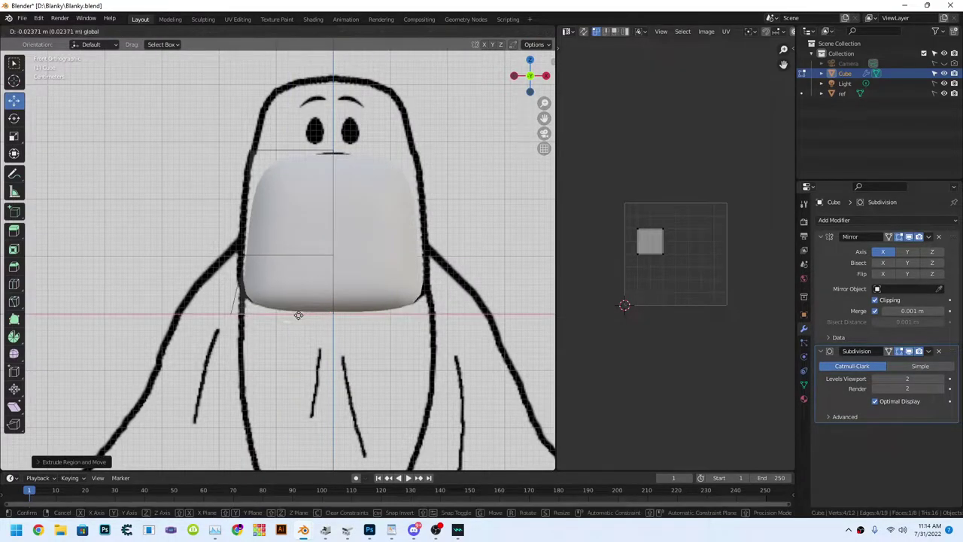
click(298, 315)
middle_drag(298, 314, 318, 150)
key(KP_1)
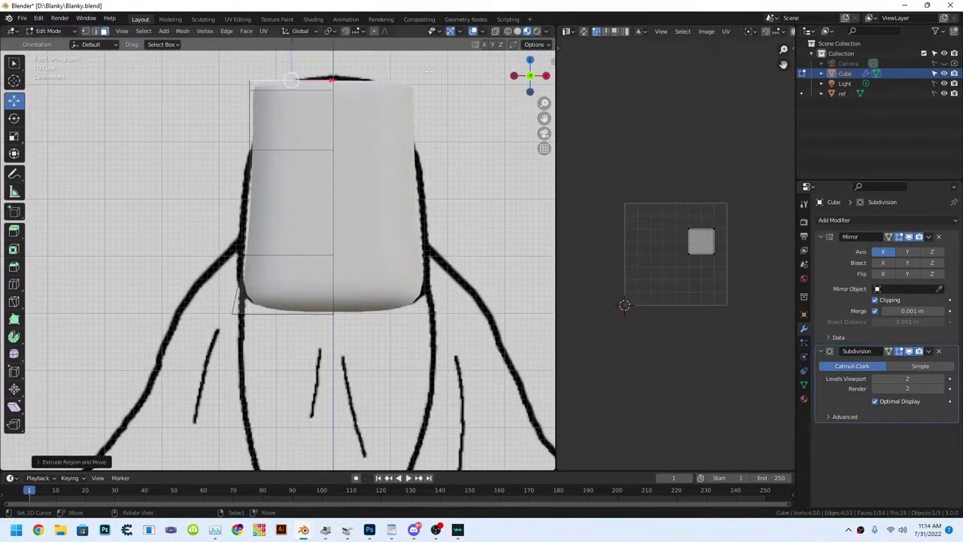
middle_drag(358, 76, 316, 188)
key(KP_1)
scroll(263, 270, up, 2)
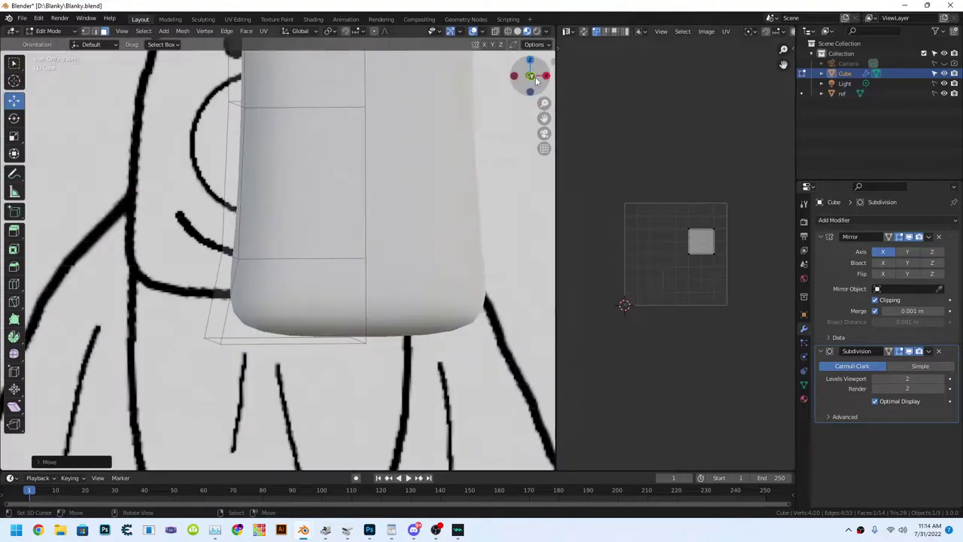
Add an edge loop around the head and select an edge to reshape.
click(237, 304)
middle_drag(237, 304, 226, 331)
click(216, 330)
key(KP_1)
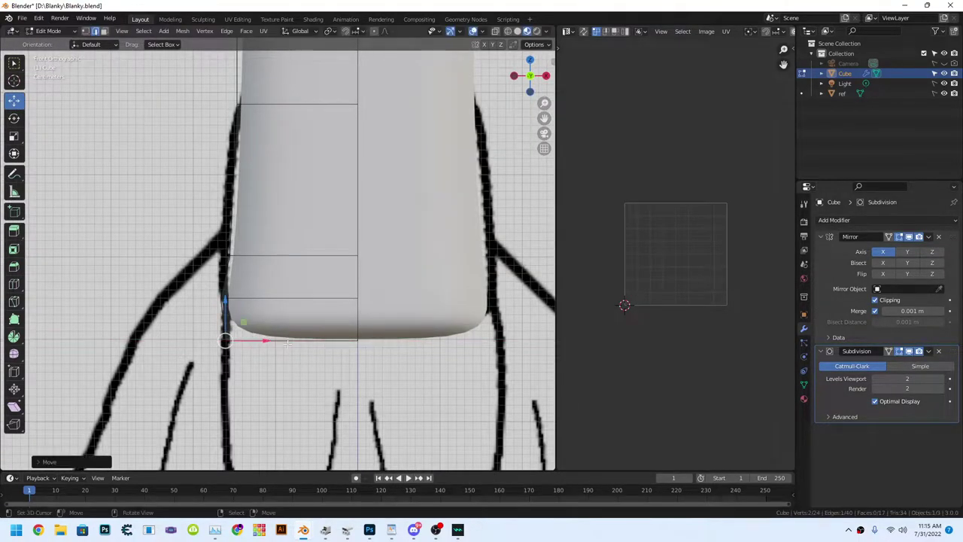
scroll(200, 369, down, 2)
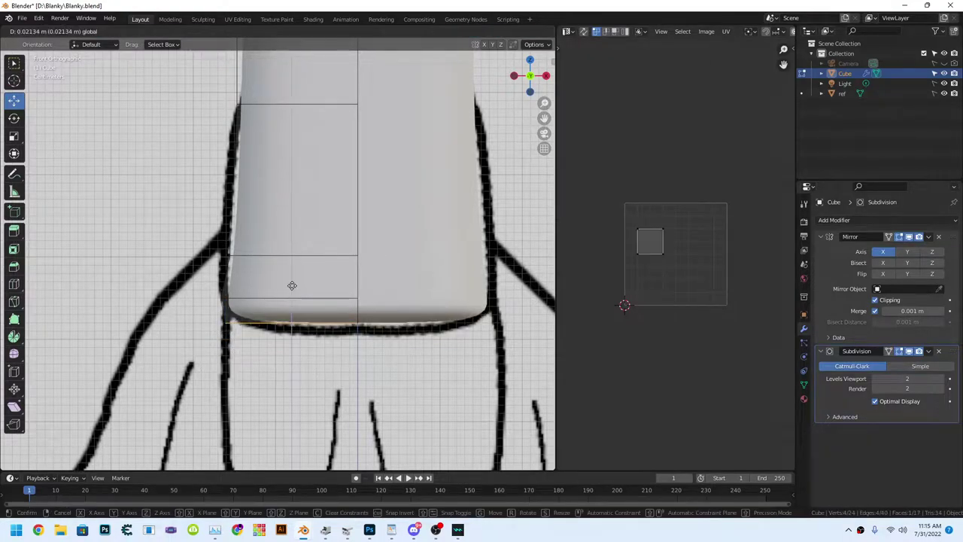
scroll(200, 369, down, 2)
middle_drag(200, 369, 272, 160)
scroll(271, 293, up, 2)
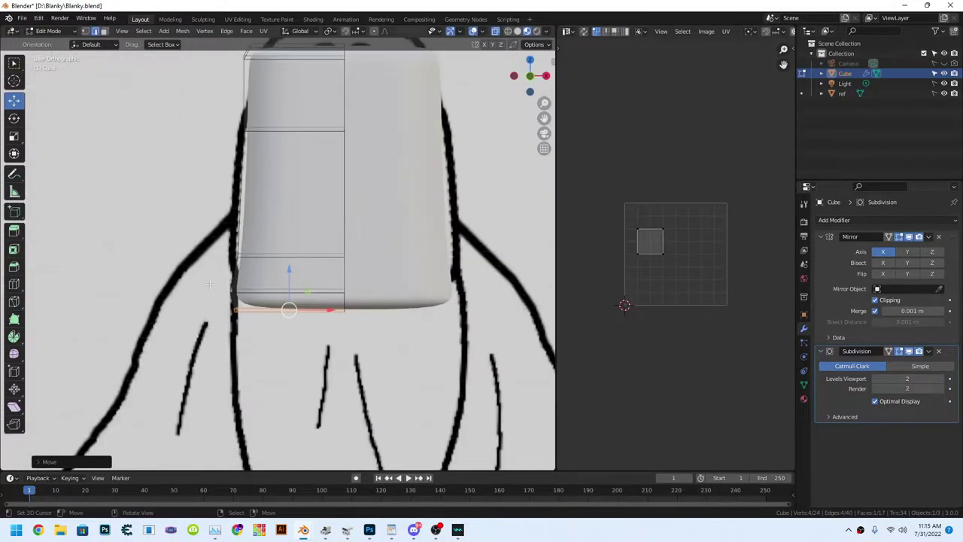
Move the head's vertices so it hugs the rounded outline in the reference.
click(531, 78)
key(g)
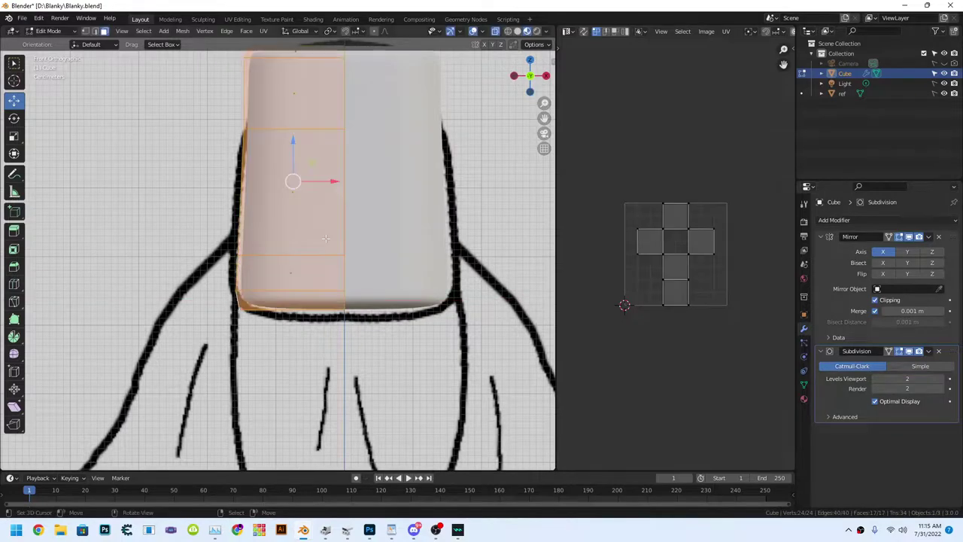
scroll(325, 238, up, 2)
scroll(325, 238, down, 3)
middle_drag(325, 238, 451, 188)
click(537, 85)
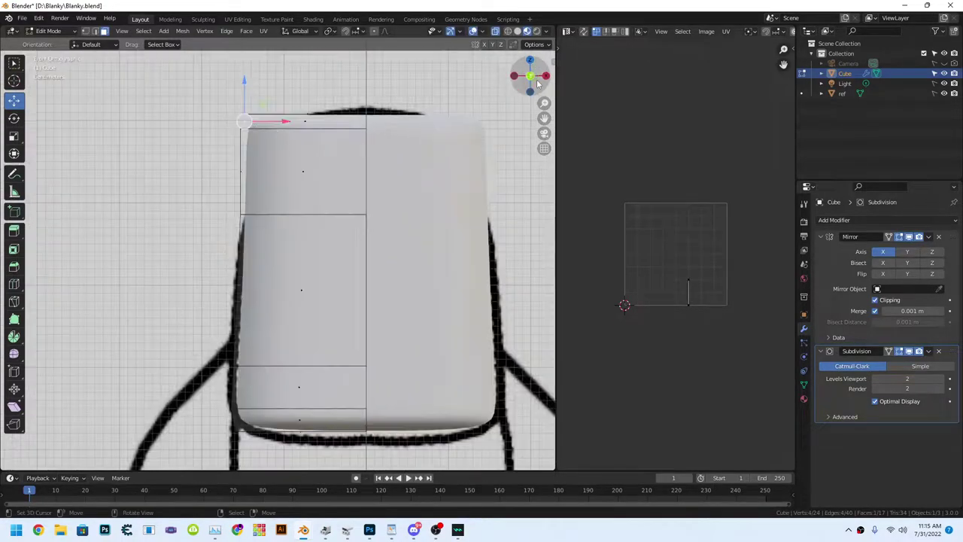
click(285, 89)
mouse_move(285, 89)
middle_down()
mouse_move(369, 412)
mouse_move(473, 161)
middle_up()
key(KP_1)
click(350, 354)
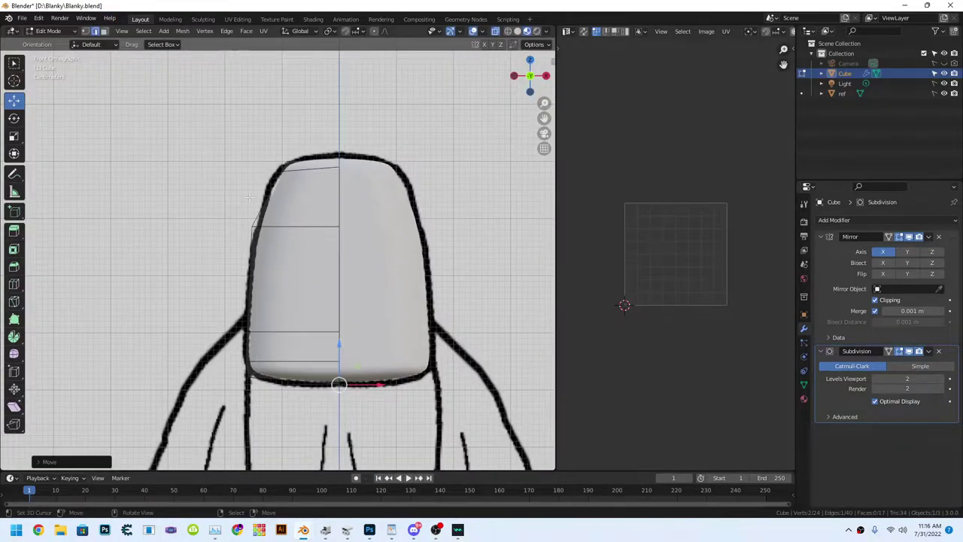
Scale the selection along Y and add a vertical edge loop to the head.
mouse_move(249, 197)
middle_down()
mouse_move(429, 243)
mouse_move(47, 304)
middle_up()
key(s)
key(y)
click(354, 208)
click(275, 182)
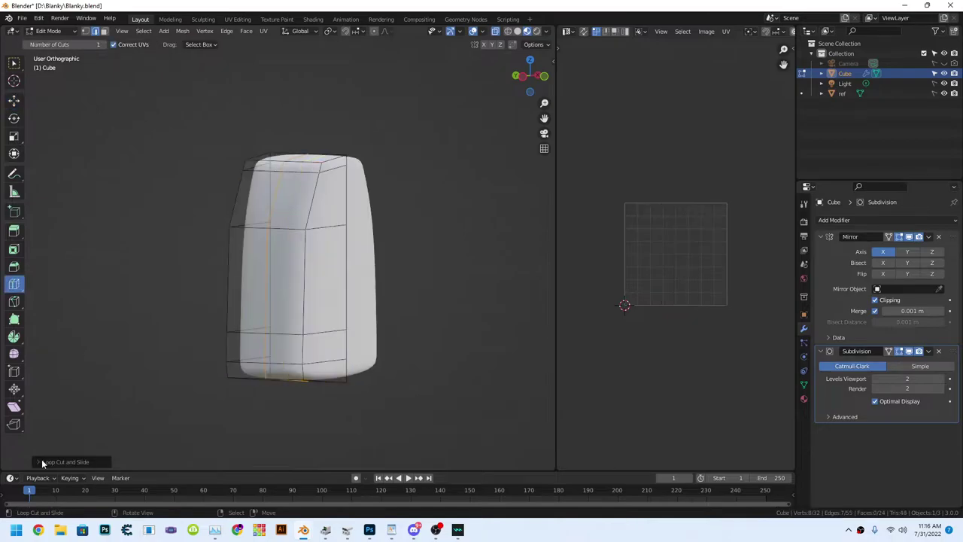
click(42, 461)
click(523, 77)
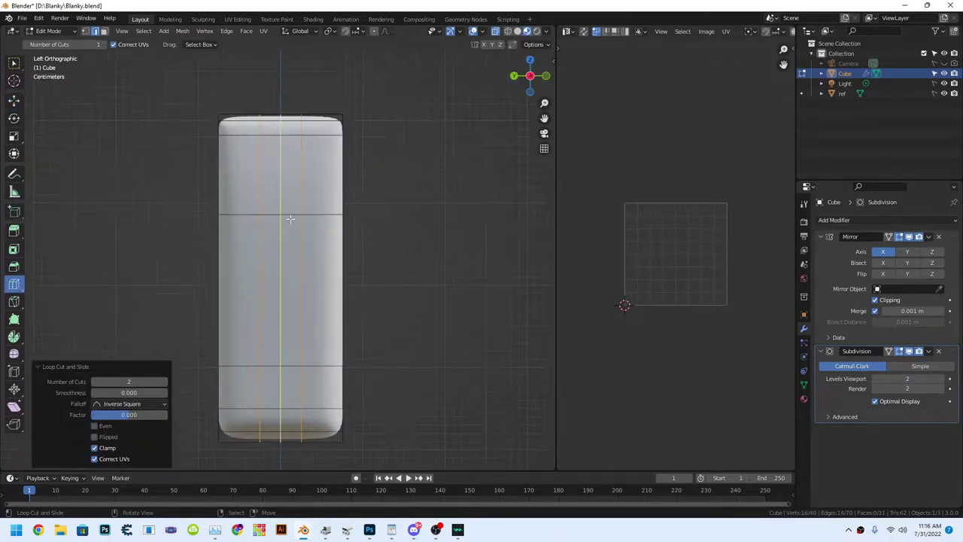
click(387, 210)
Move the head's top onto the reference outline and return to Object Mode.
middle_drag(388, 209, 360, 94)
scroll(371, 139, up, 3)
key(KP_1)
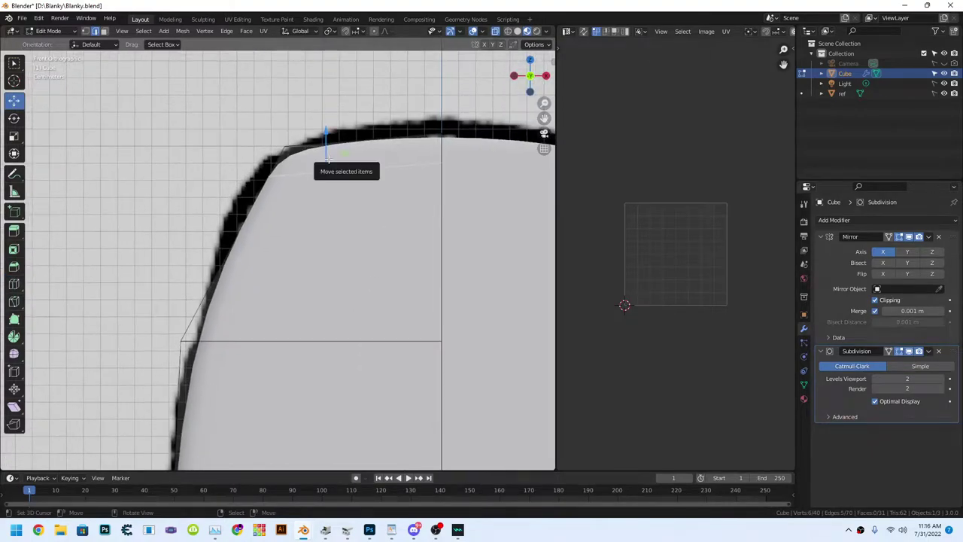
click(333, 140)
mouse_move(334, 140)
middle_down()
mouse_move(330, 297)
mouse_move(370, 271)
mouse_move(532, 82)
middle_up()
scroll(331, 297, up, 3)
scroll(369, 271, down, 2)
click(531, 80)
click(48, 31)
click(45, 35)
Hide the head and add a new cube with a Subdivision modifier for the nose.
scroll(303, 292, up, 5)
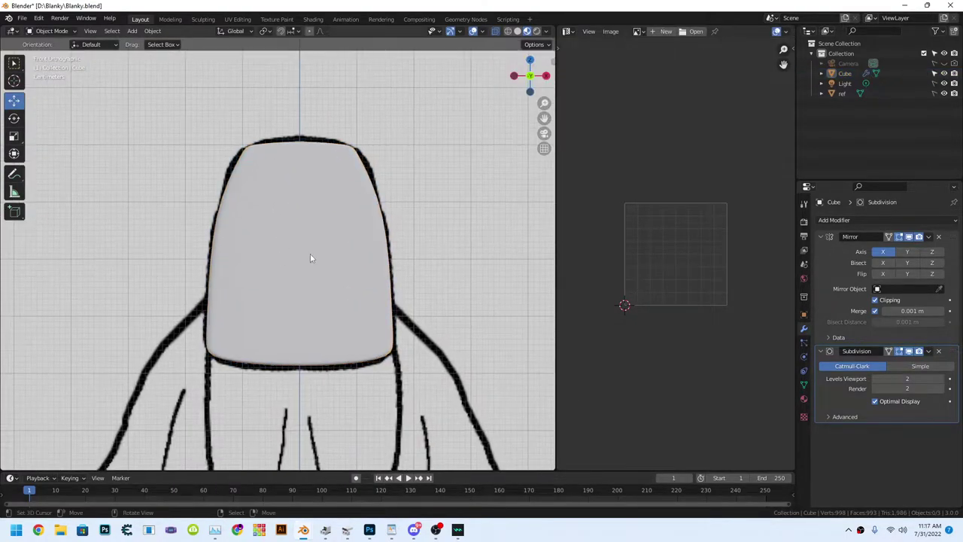
click(945, 73)
click(132, 31)
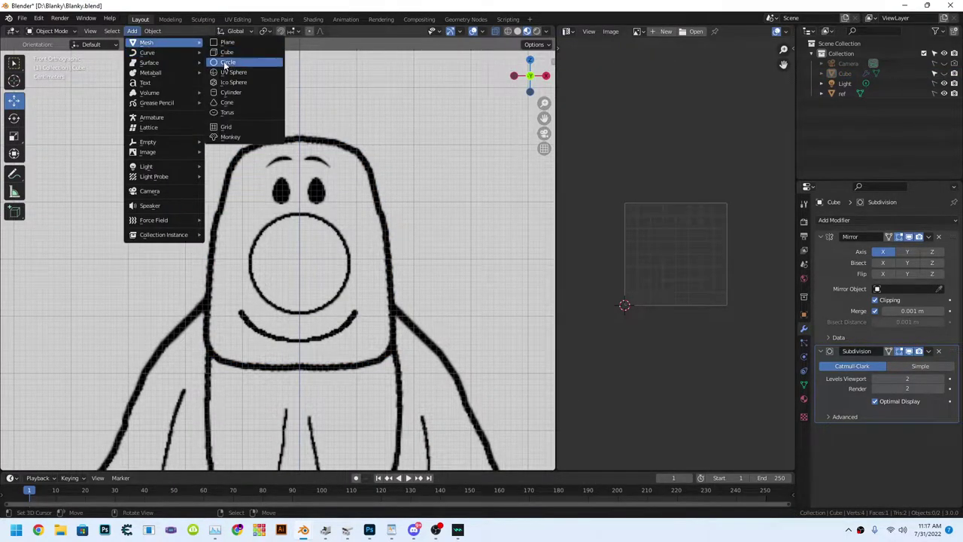
click(226, 52)
key(F3)
key(Return)
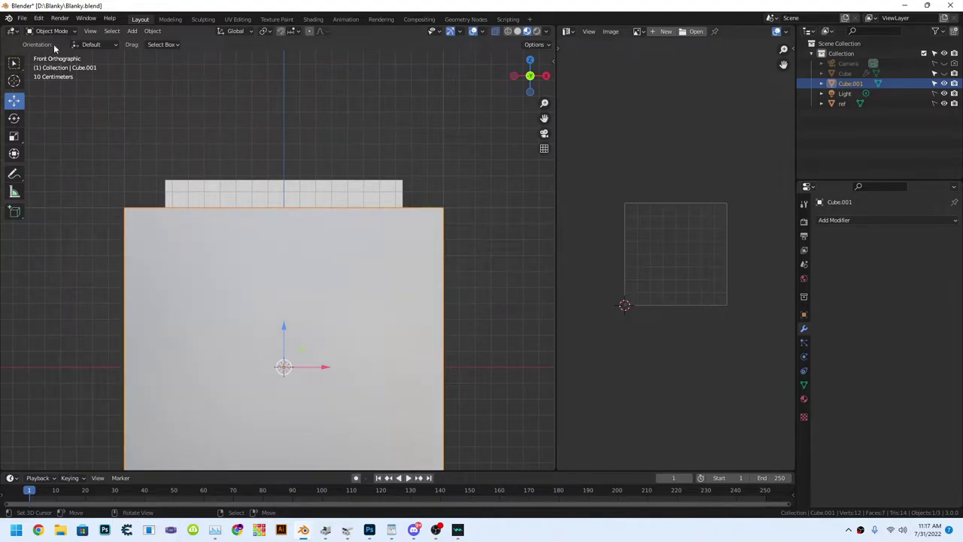
click(885, 220)
click(760, 406)
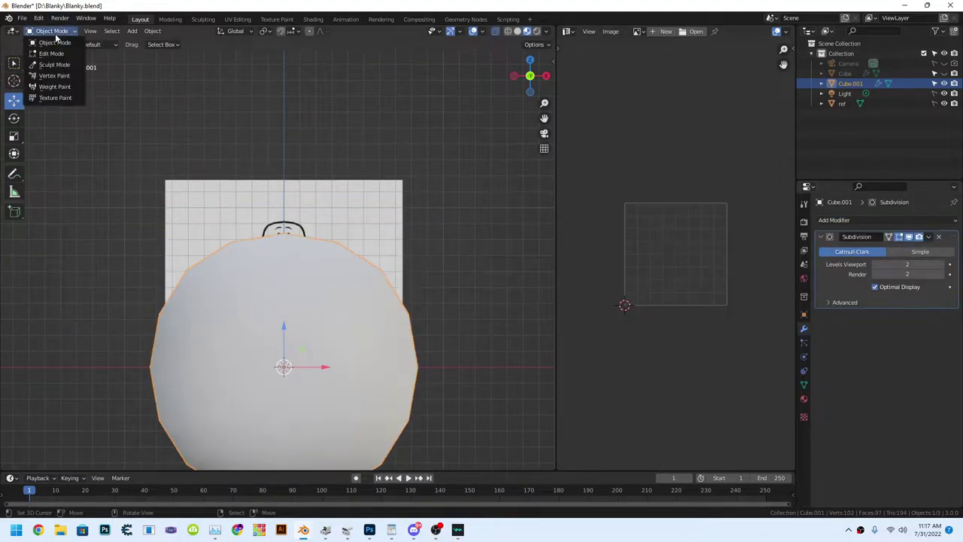
Shrink the nose cube down in Edit Mode.
click(51, 54)
key(s)
click(301, 249)
scroll(301, 248, up, 5)
key(s)
click(309, 221)
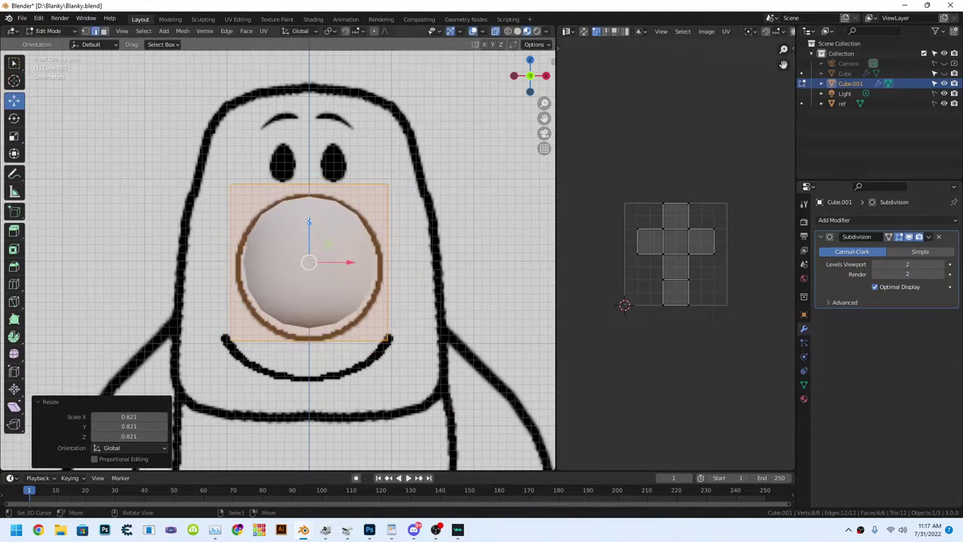
click(381, 177)
Add two edge loops to the nose and stretch it along its depth.
key(ctrl+KP_3)
click(14, 283)
click(332, 201)
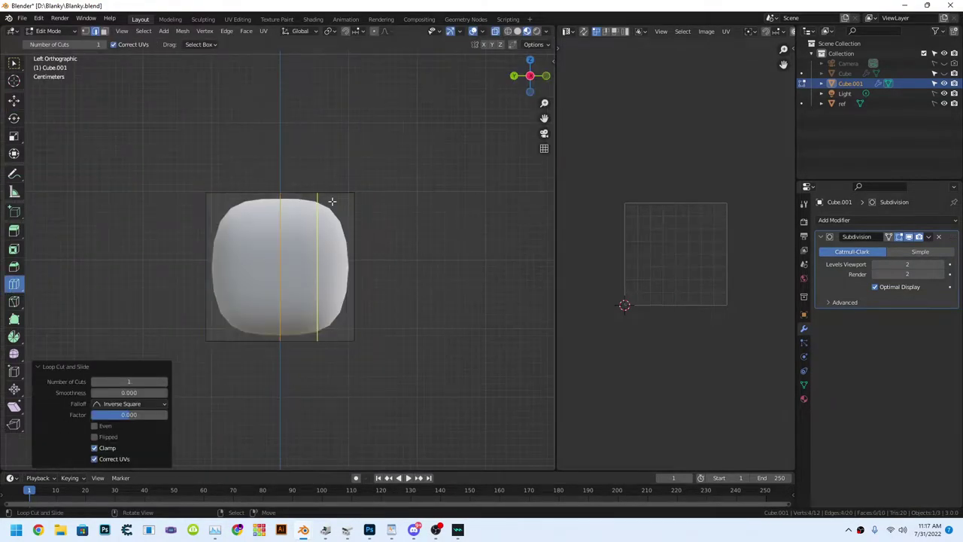
click(264, 162)
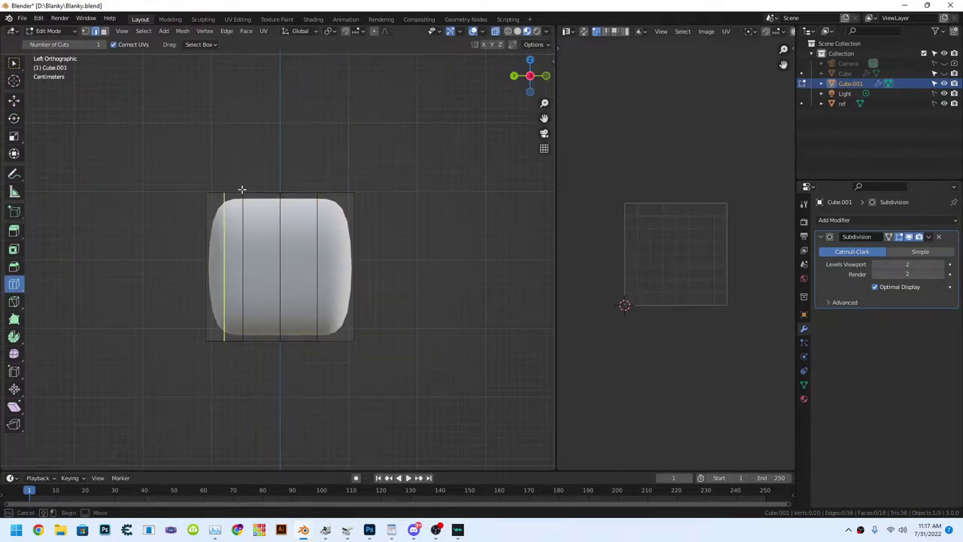
click(413, 210)
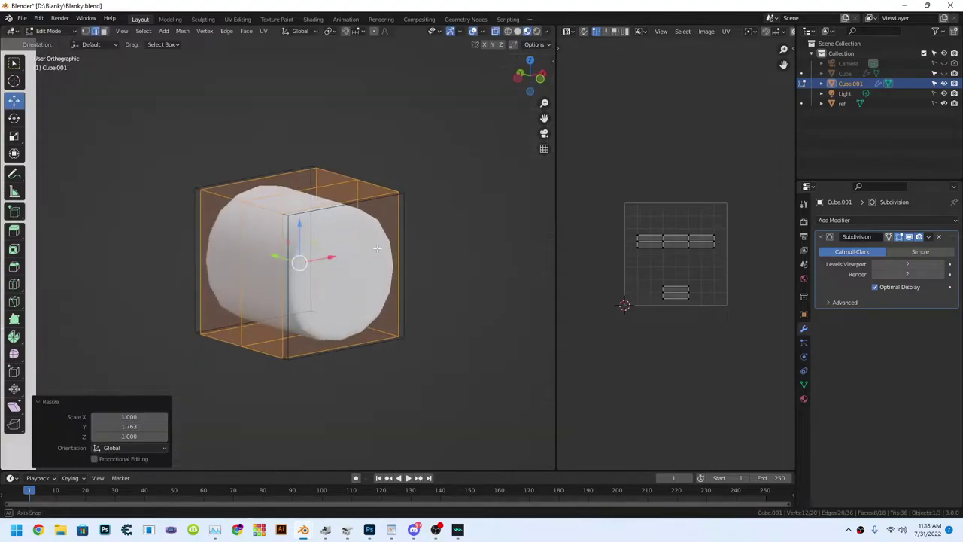
drag(530, 75, 519, 83)
key(a)
key(KP_1)
key(ctrl+KP_3)
Unhide the head, place the nose against it, and set viewport subdivisions to 3.
click(944, 73)
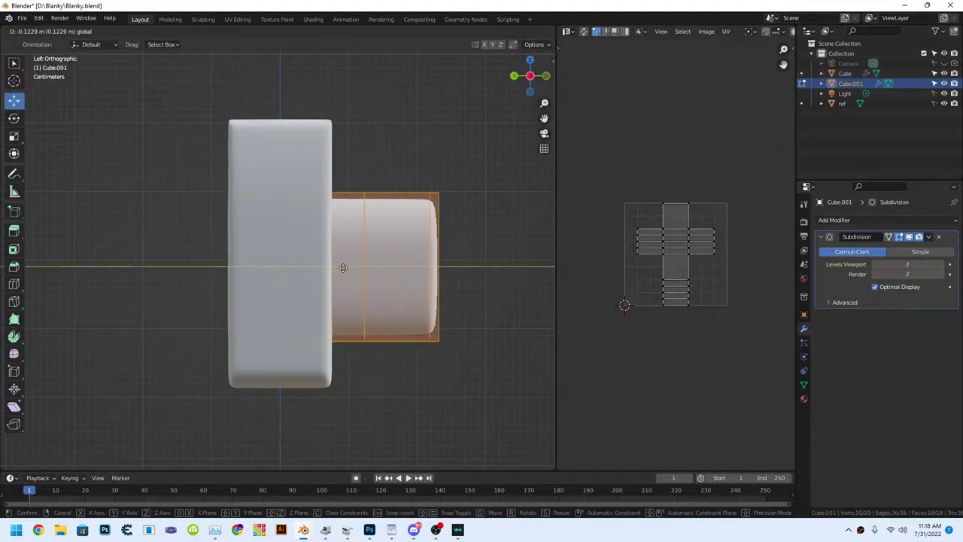
key(g)
click(441, 269)
mouse_move(441, 269)
middle_down()
mouse_move(404, 283)
mouse_move(462, 242)
mouse_move(392, 248)
middle_up()
right_click(452, 231)
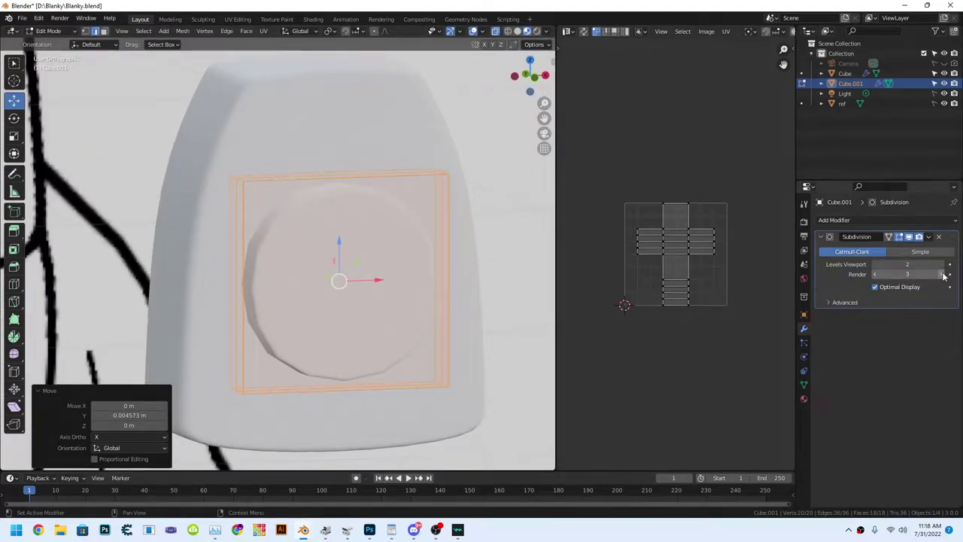
click(944, 264)
mouse_move(286, 268)
middle_down()
mouse_move(420, 269)
mouse_move(418, 281)
mouse_move(444, 241)
mouse_move(390, 277)
mouse_move(348, 270)
middle_up()
Press the nose's front face into the head along Y and leave Edit Mode.
key(g)
key(y)
click(420, 269)
click(435, 281)
key(Tab)
scroll(392, 271, down, 3)
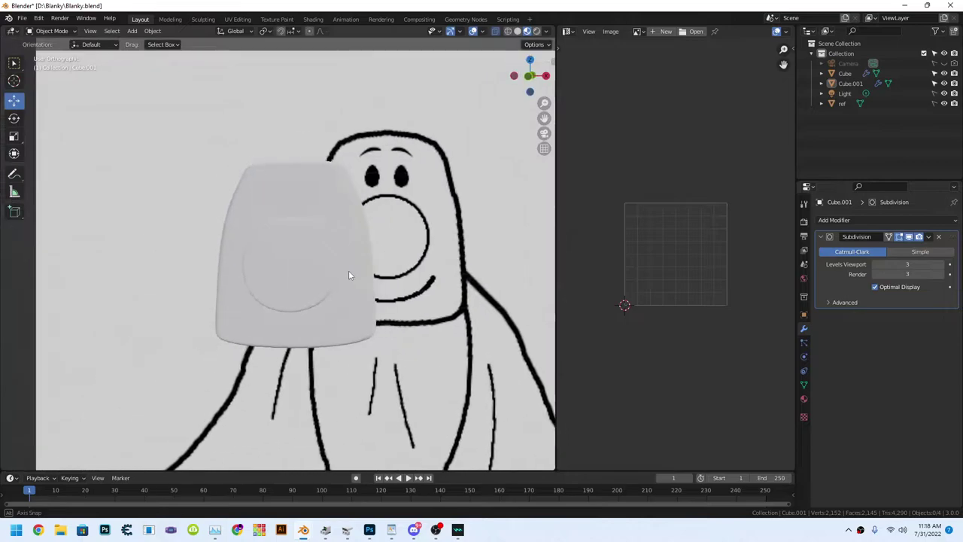
click(349, 270)
scroll(348, 270, up, 3)
Move the head's top corner vertex along Z to match the front reference drawing.
key(Tab)
scroll(307, 88, up, 2)
click(292, 88)
middle_drag(306, 88, 194, 126)
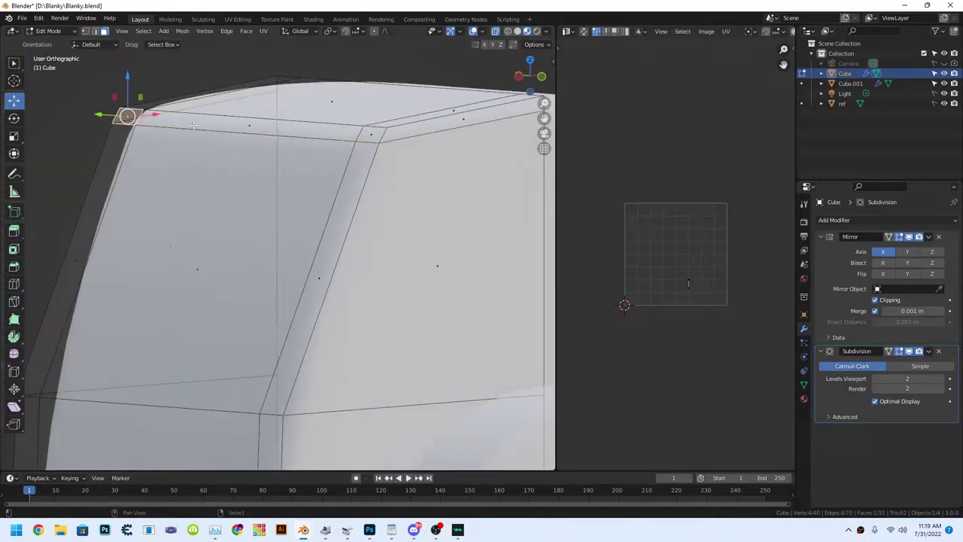
click(542, 77)
scroll(226, 164, up, 5)
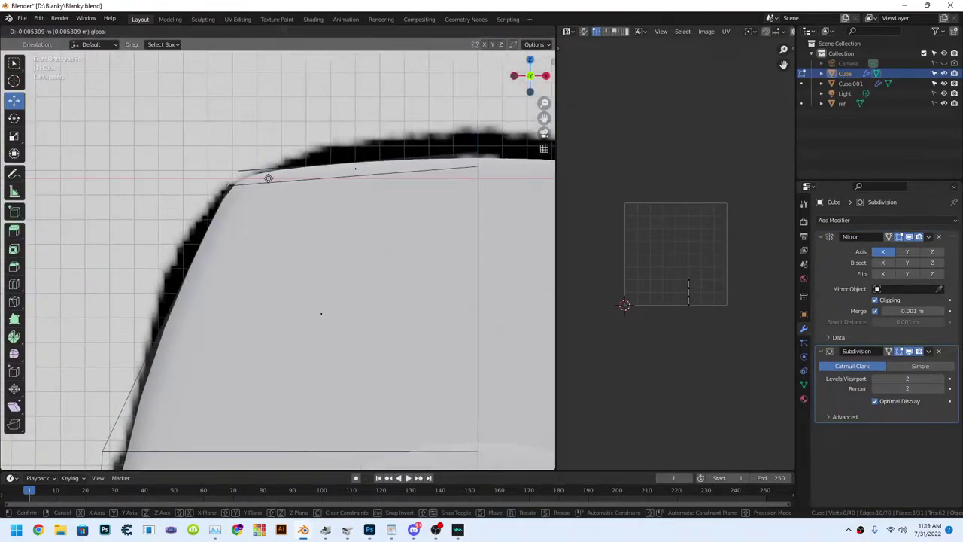
key(g)
key(z)
scroll(218, 164, down, 3)
mouse_move(217, 164)
middle_down()
mouse_move(359, 271)
mouse_move(278, 251)
middle_up()
scroll(359, 271, down, 2)
key(Tab)
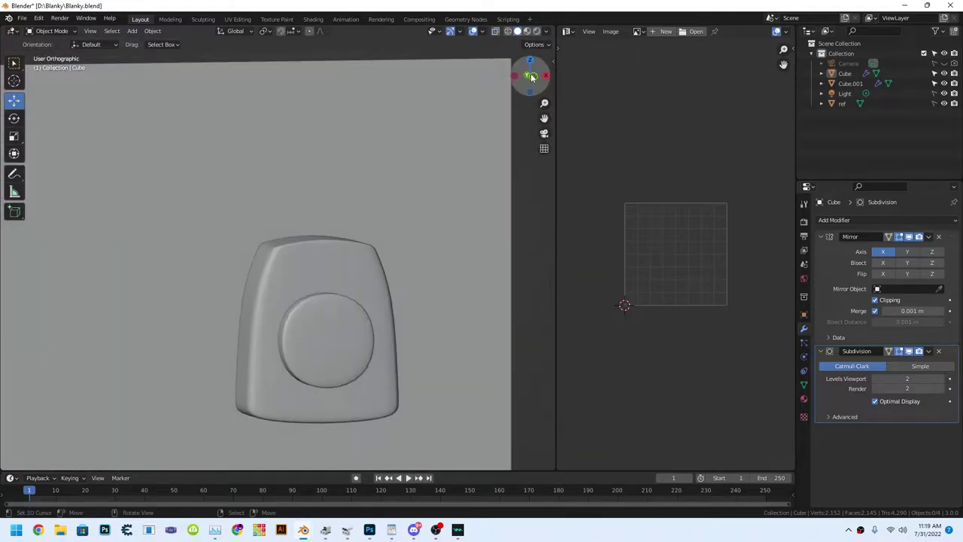
Hide the ghost's head while viewing the drawing from the front, ready to add a new mesh.
click(531, 76)
scroll(343, 281, down, 4)
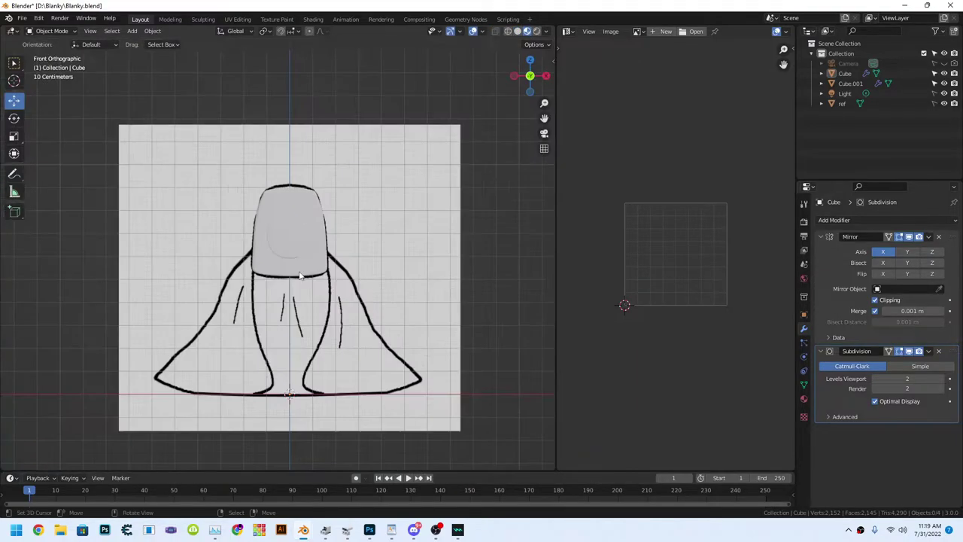
scroll(343, 282, up, 3)
click(944, 73)
scroll(230, 127, up, 1)
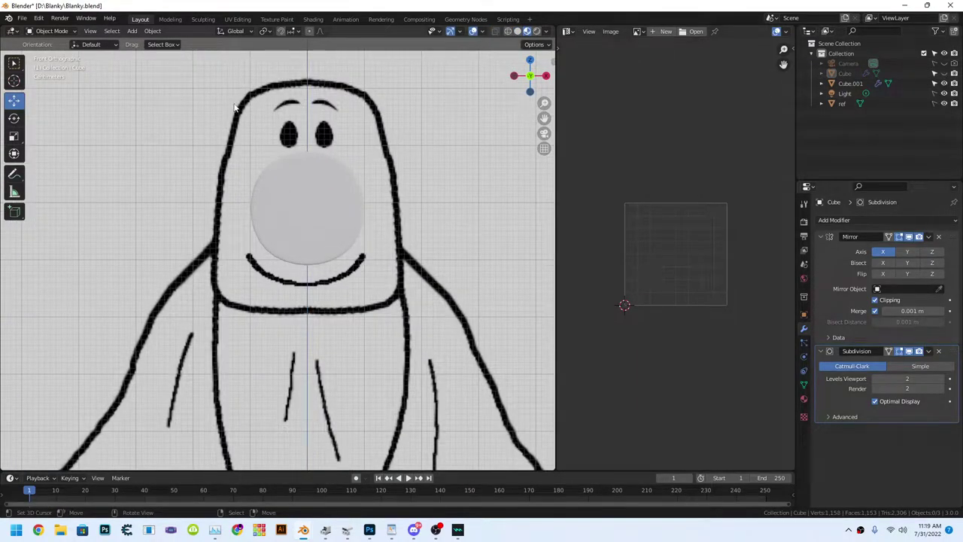
click(131, 31)
Add a new cube and give it a Subdivision modifier and a Mirror modifier.
mouse_move(151, 45)
click(207, 53)
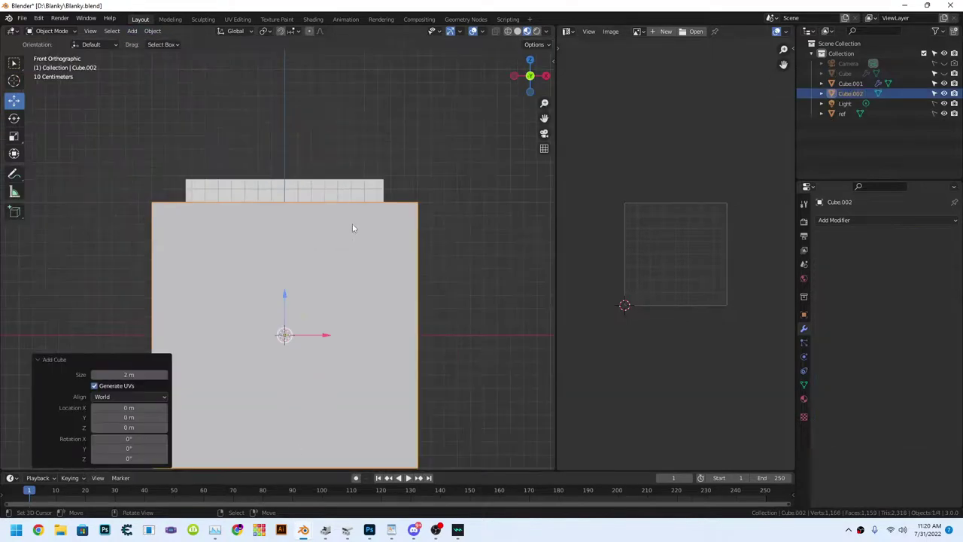
key(F3)
key(Escape)
click(834, 219)
click(772, 395)
click(942, 264)
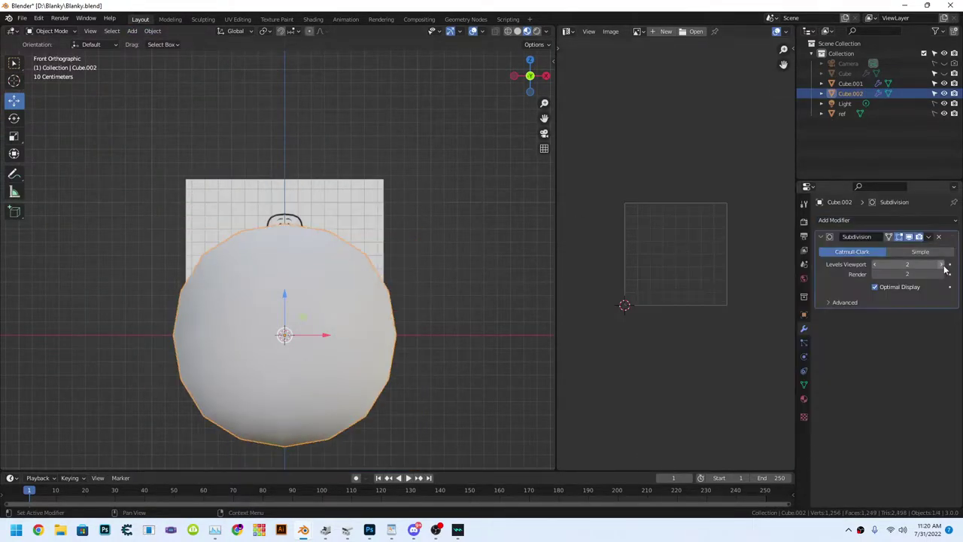
click(893, 221)
click(788, 337)
In Edit Mode, shift the cube sideways on X, shrink it to eye size and position it.
click(46, 54)
key(g)
key(x)
click(161, 334)
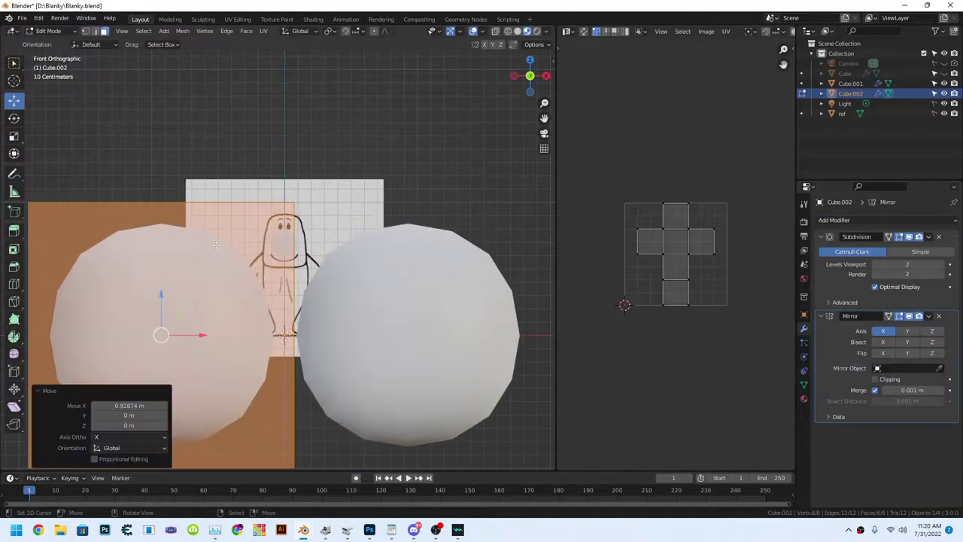
key(s)
scroll(265, 228, up, 6)
key(g)
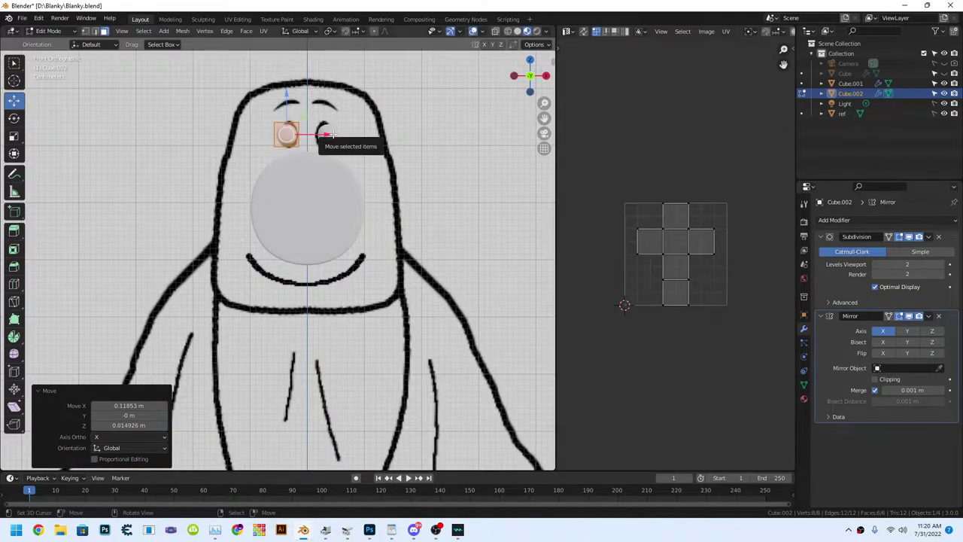
scroll(331, 134, up, 5)
click(290, 161)
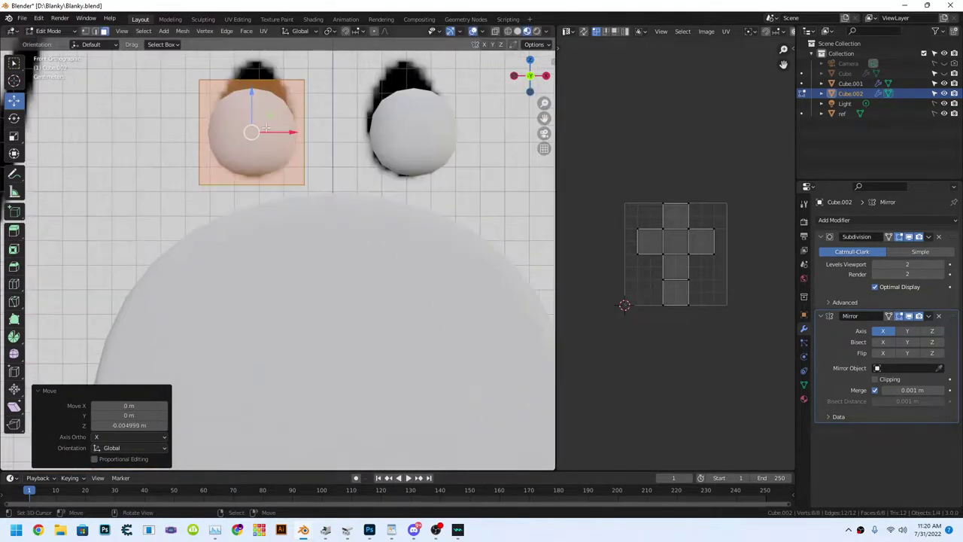
Scale the eye mesh vertically into a taller oval.
scroll(291, 161, down, 2)
click(248, 219)
key(a)
key(s)
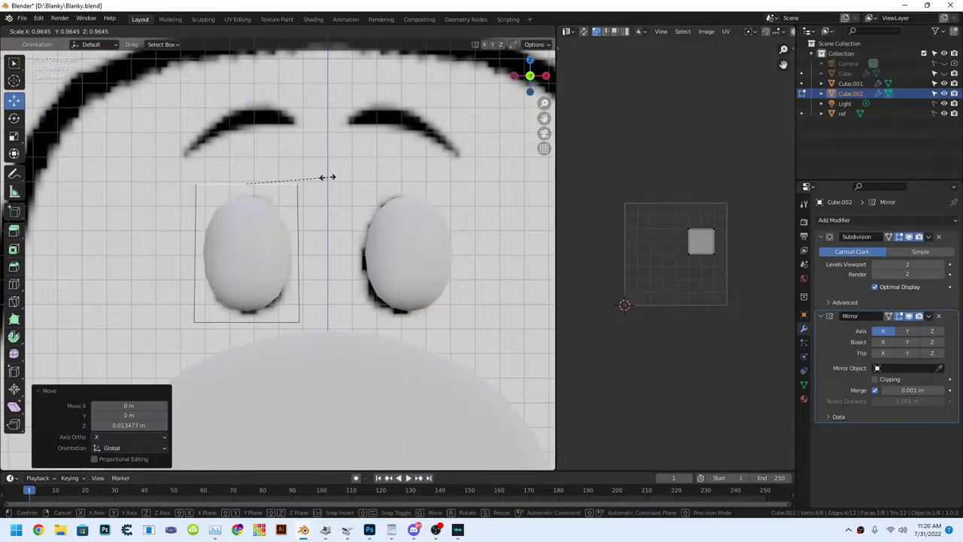
click(327, 178)
scroll(326, 178, down, 3)
drag(530, 75, 539, 77)
Unhide the head and move the eye along Y against the head's front from a side view.
click(945, 73)
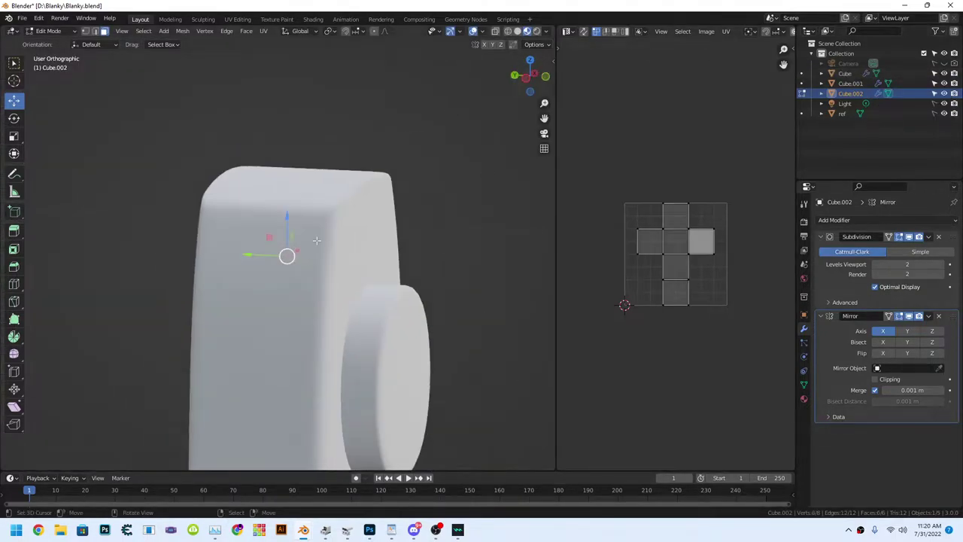
click(530, 76)
key(g)
key(y)
click(436, 233)
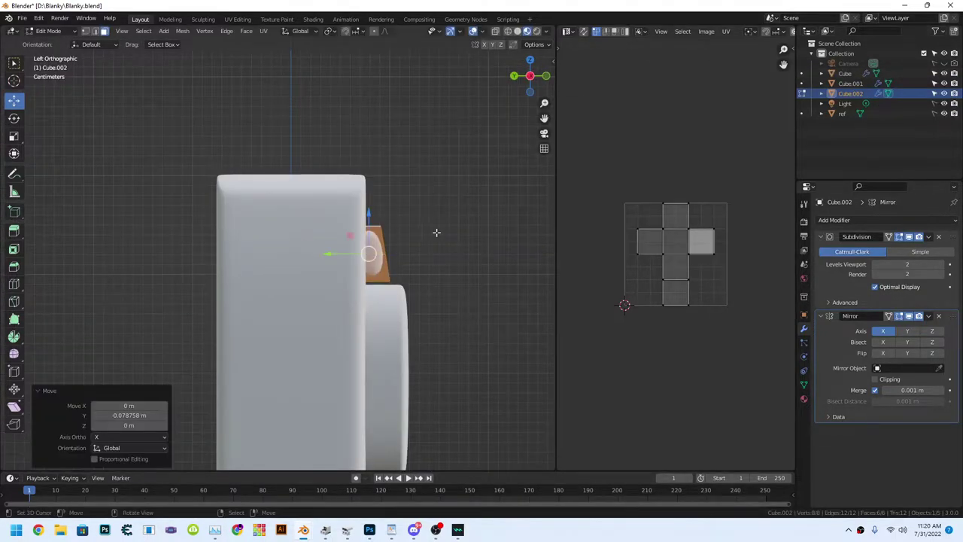
click(391, 235)
middle_drag(391, 235, 452, 248)
scroll(452, 248, down, 2)
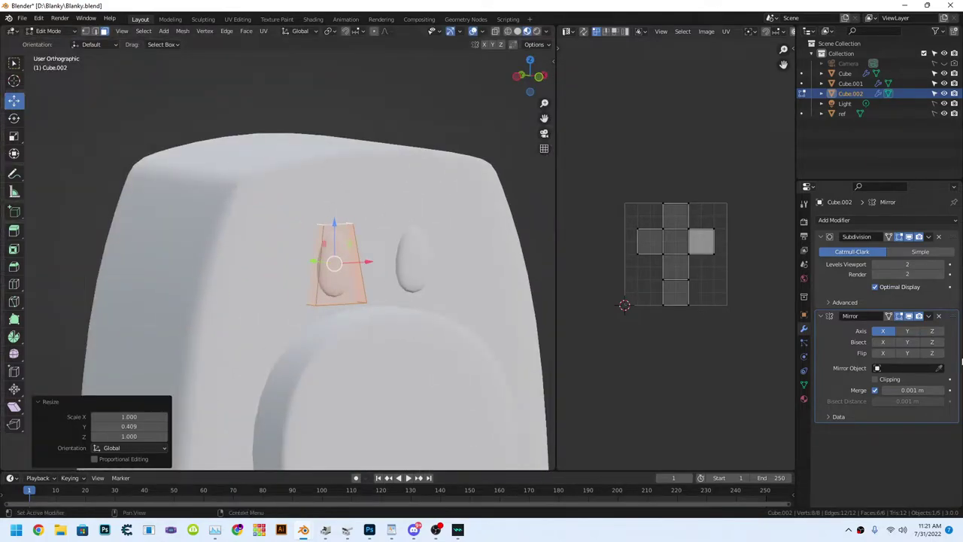
Set render subdivision to 3 and push the eyes slightly into the head using X-ray view.
click(941, 274)
key(alt+z)
key(g)
key(y)
click(344, 274)
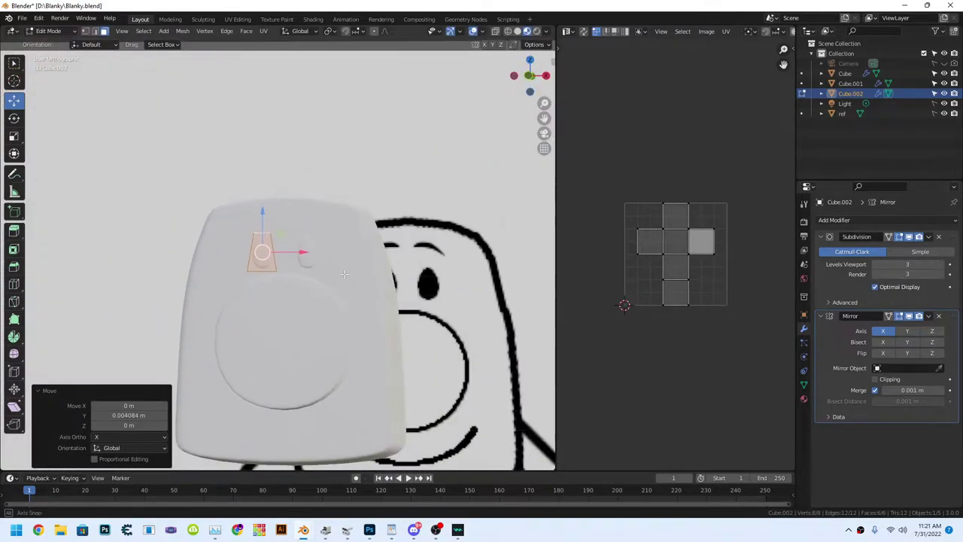
scroll(343, 275, up, 2)
key(Tab)
scroll(352, 297, down, 5)
middle_drag(352, 298, 256, 298)
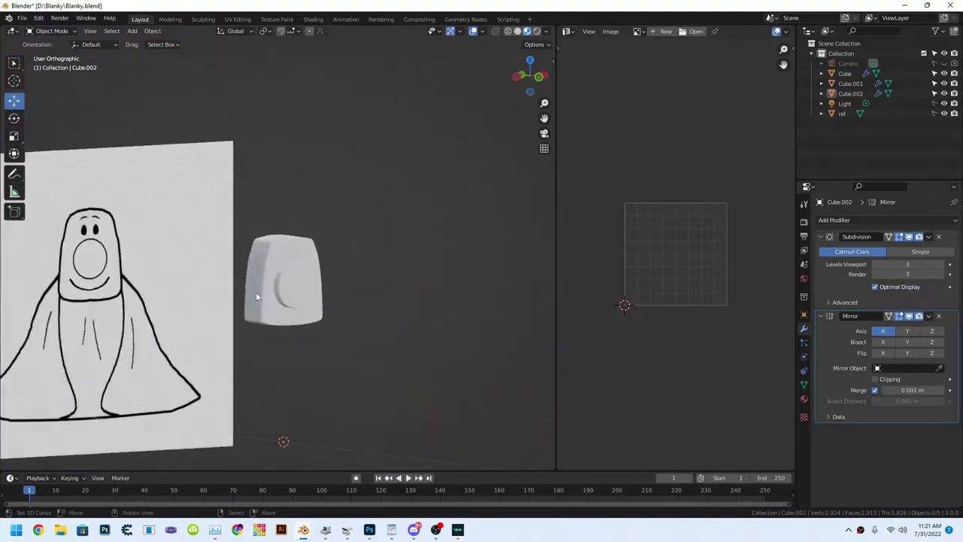
scroll(256, 296, up, 4)
Cut a horizontal edge loop near the bottom of the head in Edit Mode.
click(247, 262)
key(Tab)
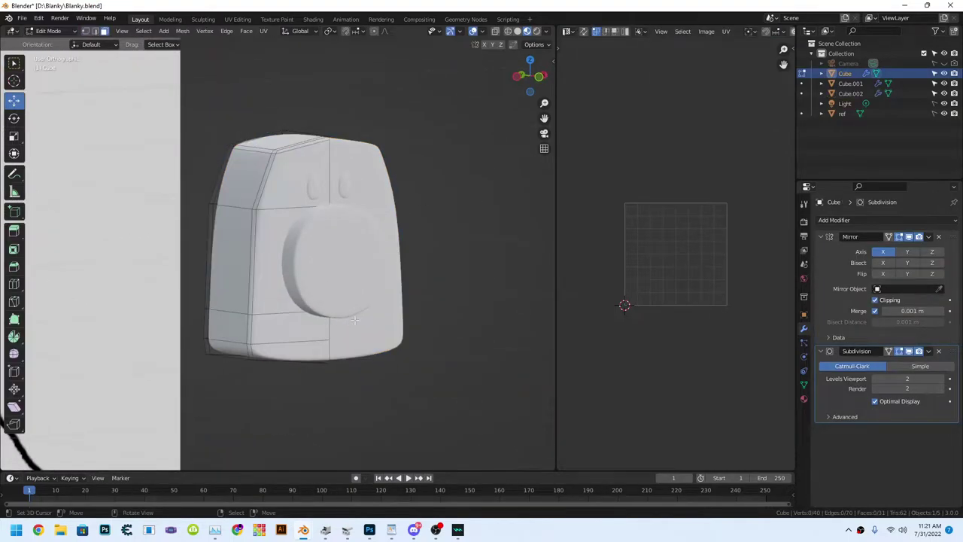
click(530, 77)
scroll(301, 226, up, 4)
click(13, 284)
click(232, 309)
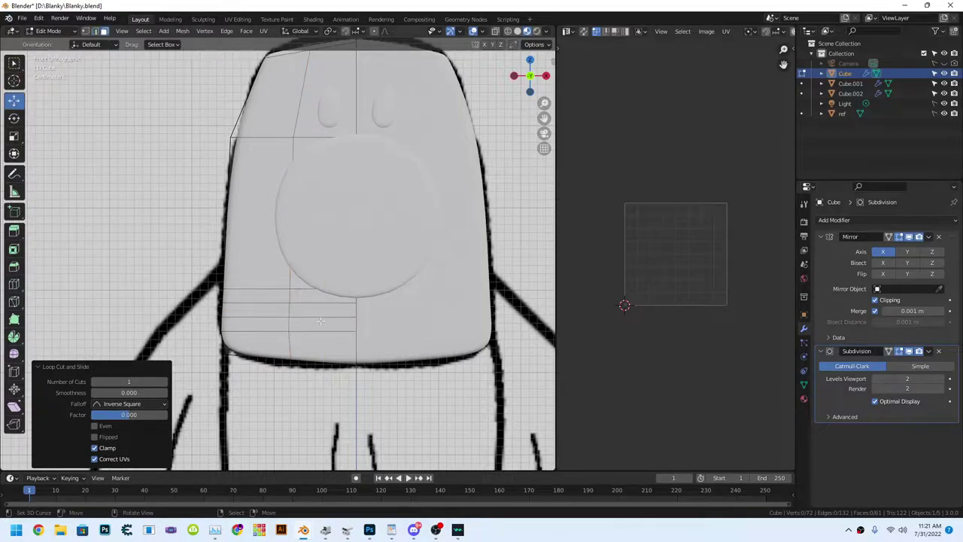
Extrude the mouth faces inward and reposition the mouth edges.
mouse_move(321, 321)
middle_down()
mouse_move(421, 331)
mouse_move(519, 73)
middle_up()
key(e)
click(386, 333)
scroll(353, 325, up, 4)
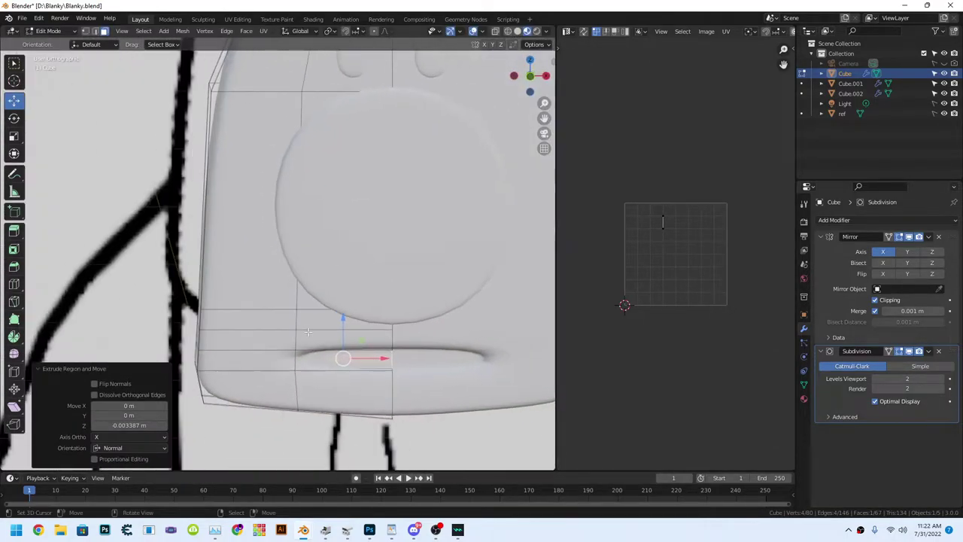
middle_drag(353, 325, 235, 253)
key(g)
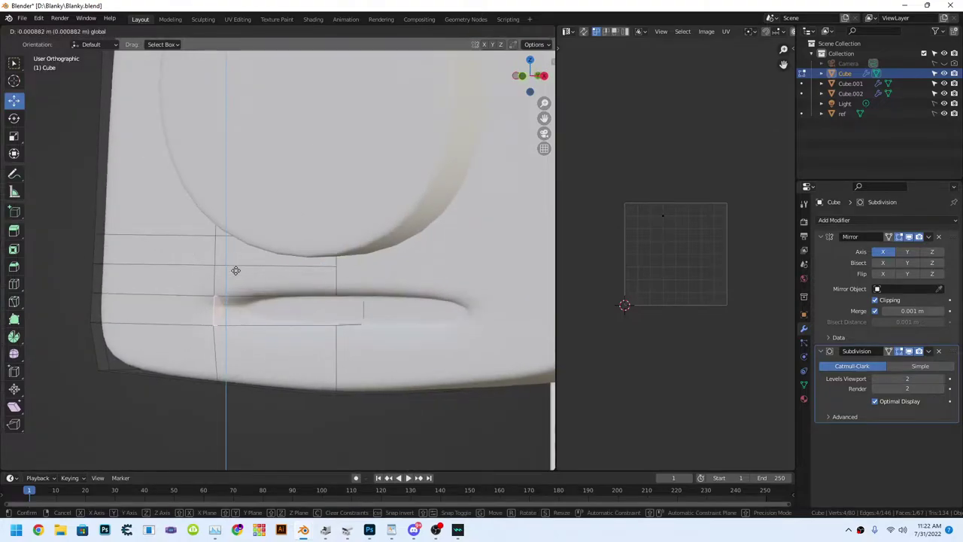
click(244, 253)
Raise the edge loop above the mouth along Z to reshape the surrounding surface.
click(374, 31)
key(g)
key(z)
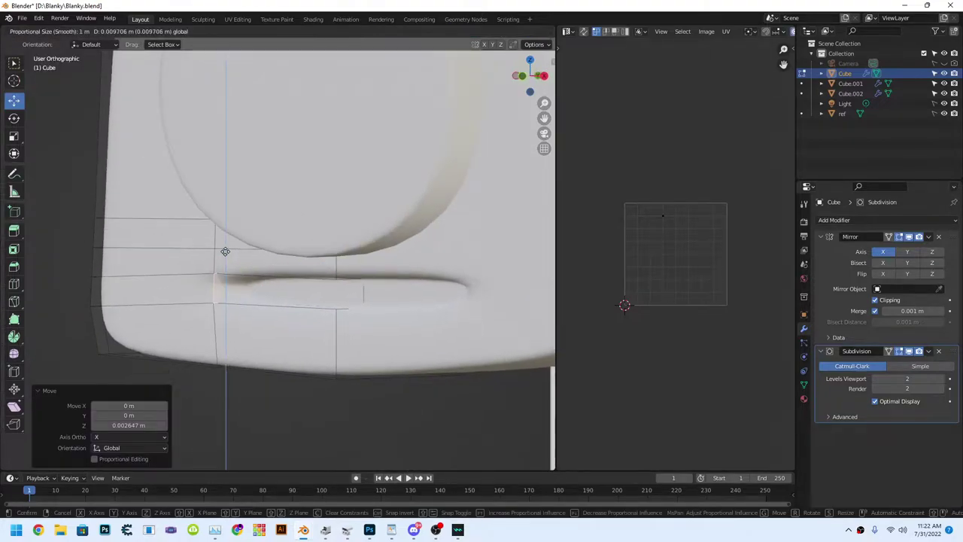
scroll(225, 251, up, 20)
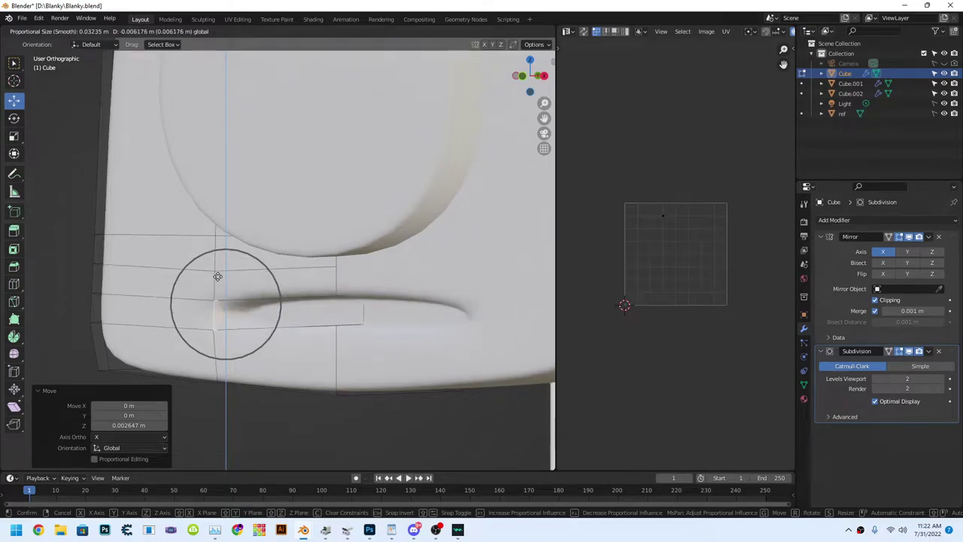
click(218, 277)
mouse_move(217, 276)
middle_down()
mouse_move(269, 288)
mouse_move(338, 266)
middle_up()
key(shift+z)
key(shift+z)
scroll(301, 253, up, 2)
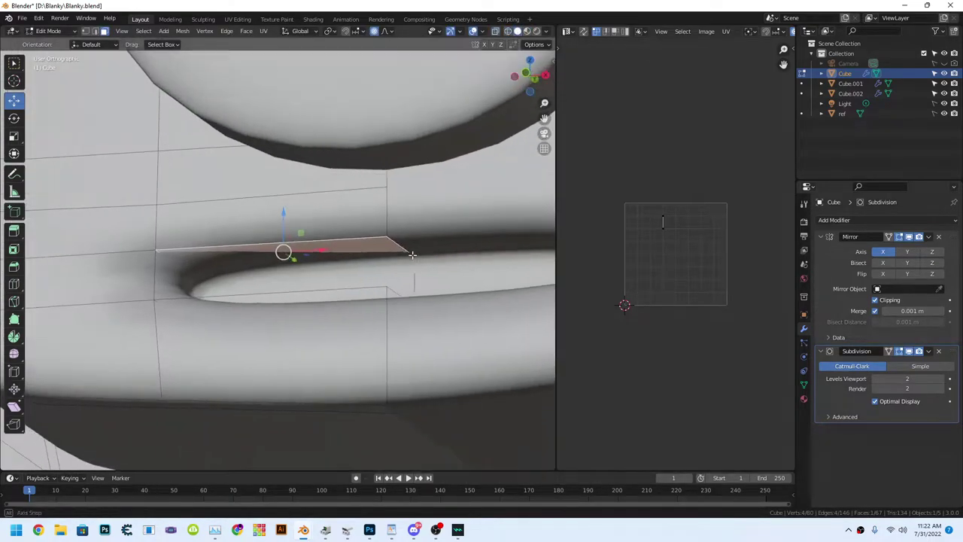
key(shift+z)
key(shift+z)
Lower the mouth slot's top edge vertically from the front view.
click(353, 239)
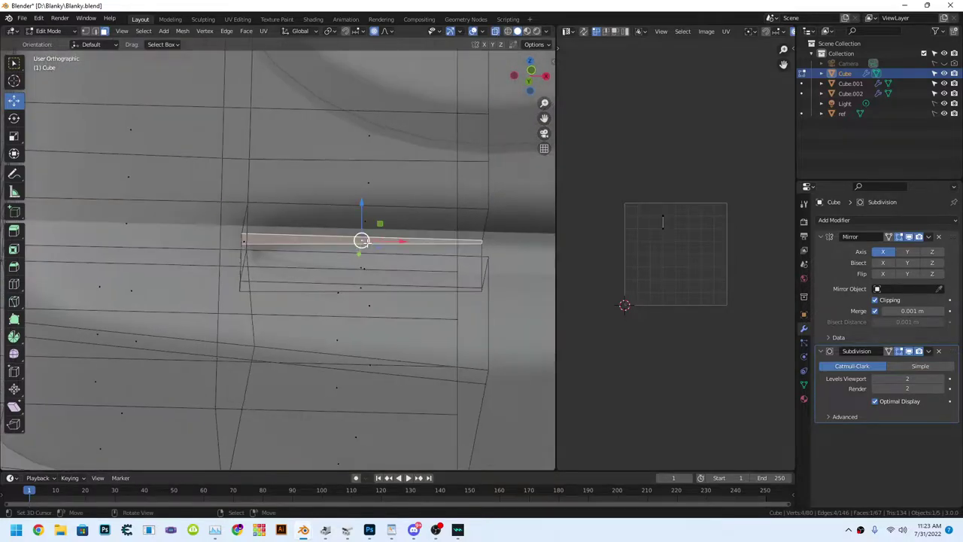
key(KP_1)
click(495, 31)
key(g)
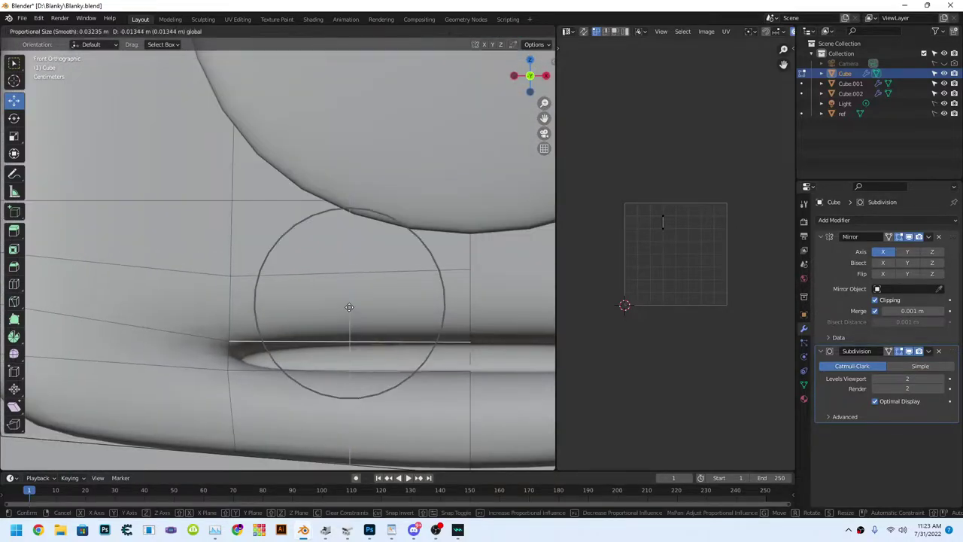
click(350, 294)
key(ctrl+z)
click(352, 268)
scroll(352, 286, down, 2)
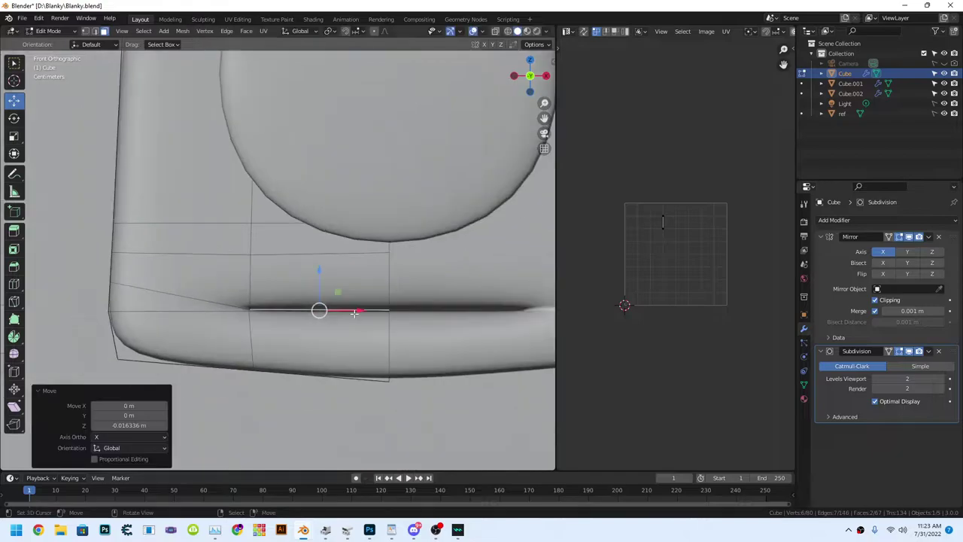
scroll(352, 301, up, 1)
scroll(351, 301, up, 2)
scroll(361, 316, up, 1)
Nudge the thin face inside the slot and raise the mouth's corner vertex in wireframe view.
click(508, 31)
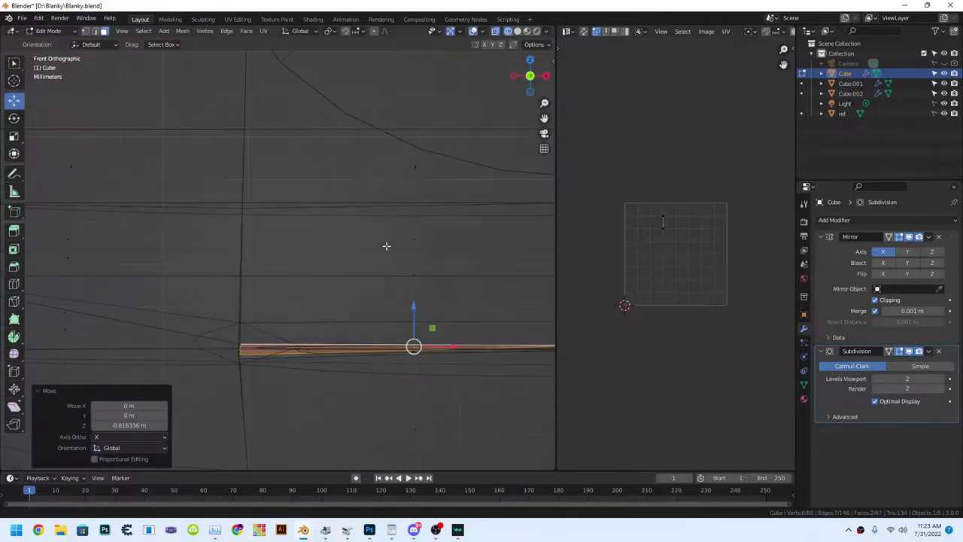
mouse_move(387, 248)
middle_down()
mouse_move(369, 344)
mouse_move(394, 238)
mouse_move(273, 161)
mouse_move(383, 224)
mouse_move(292, 170)
middle_up()
click(293, 170)
mouse_move(384, 221)
middle_down()
mouse_move(273, 206)
mouse_move(176, 259)
mouse_move(419, 254)
mouse_move(366, 296)
middle_up()
click(367, 251)
middle_drag(366, 251, 411, 277)
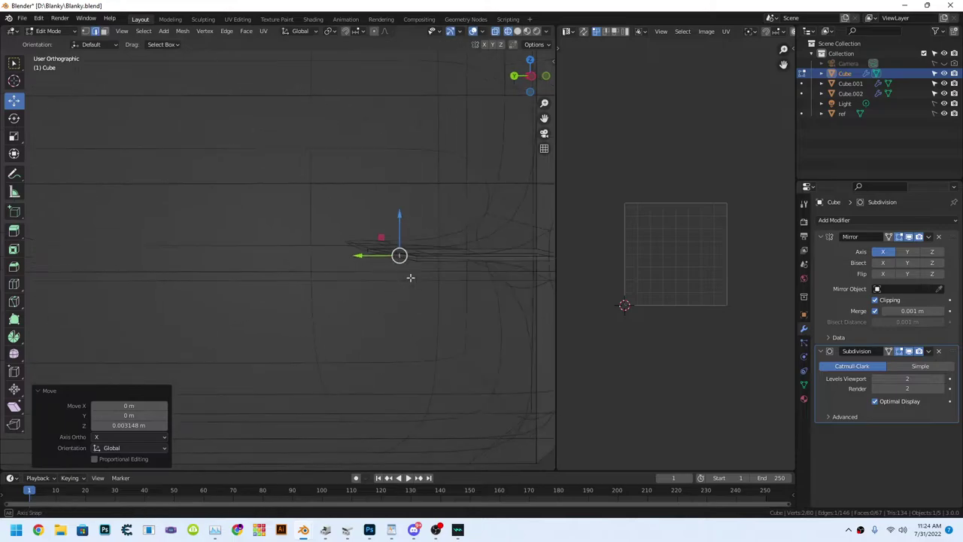
mouse_move(226, 150)
middle_down()
mouse_move(299, 264)
mouse_move(271, 208)
mouse_move(309, 253)
mouse_move(352, 280)
mouse_move(297, 189)
mouse_move(365, 267)
mouse_move(254, 215)
middle_up()
drag(255, 215, 254, 205)
alt+middle_drag(255, 204, 347, 191)
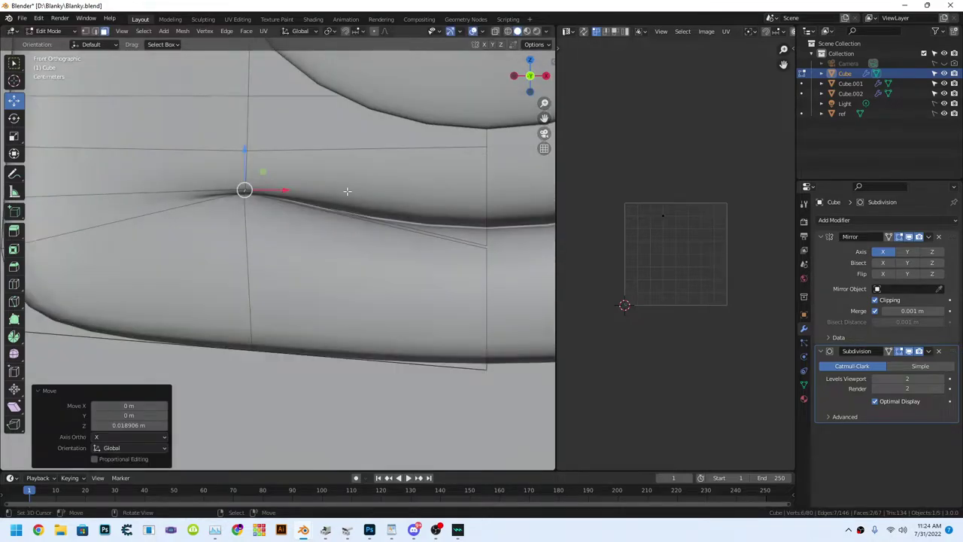
right_click(203, 145)
scroll(256, 225, down, 4)
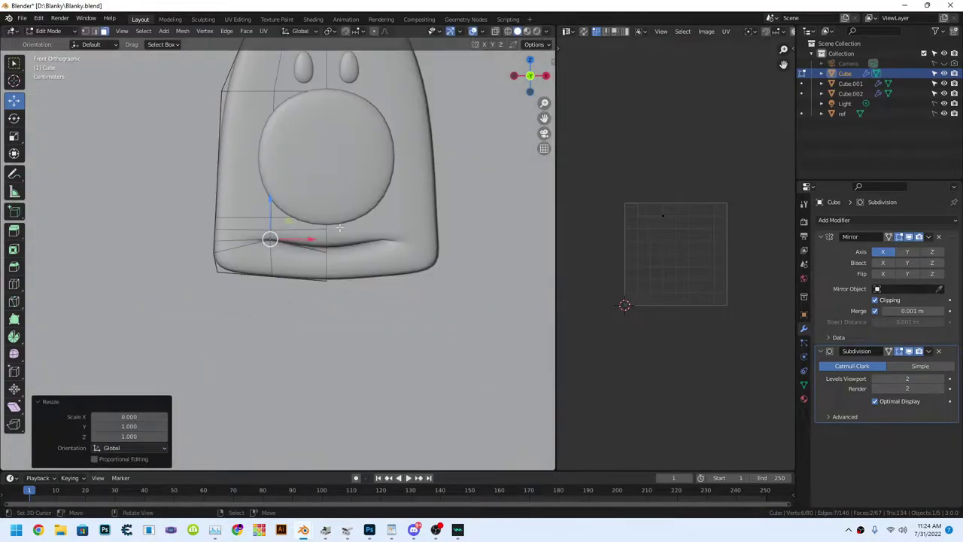
scroll(256, 226, up, 3)
scroll(247, 208, down, 1)
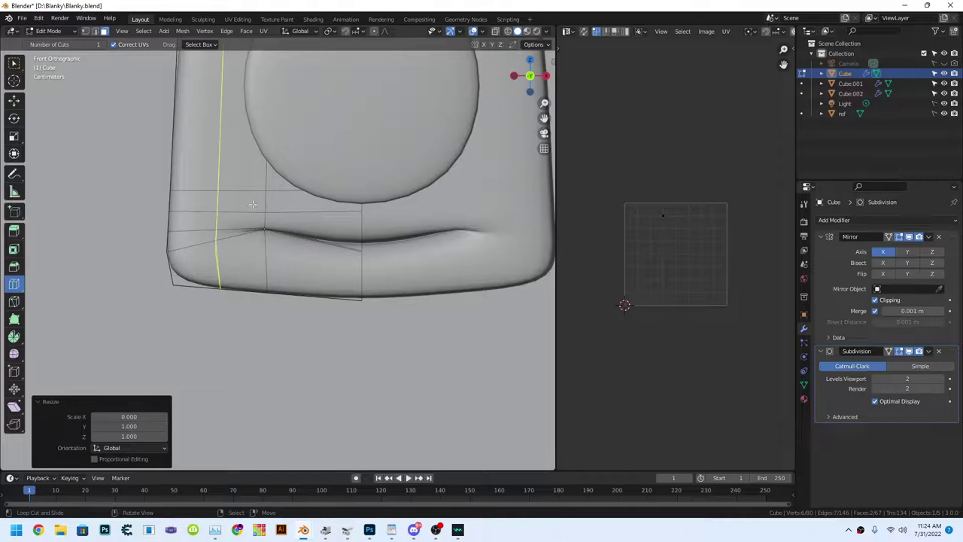
Add a vertical edge loop beside the mouth and check the smoothed head in Object Mode.
click(253, 204)
scroll(256, 226, down, 3)
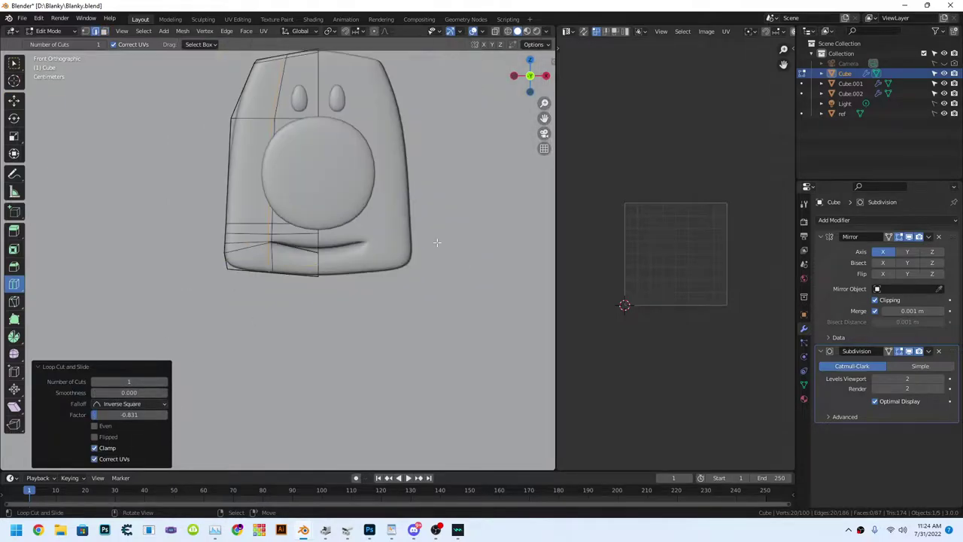
key(Tab)
scroll(318, 256, up, 3)
middle_drag(318, 257, 297, 227)
scroll(297, 227, down, 4)
Cut a horizontal edge loop across the head's front and slide it toward the mouth groove.
scroll(297, 228, up, 5)
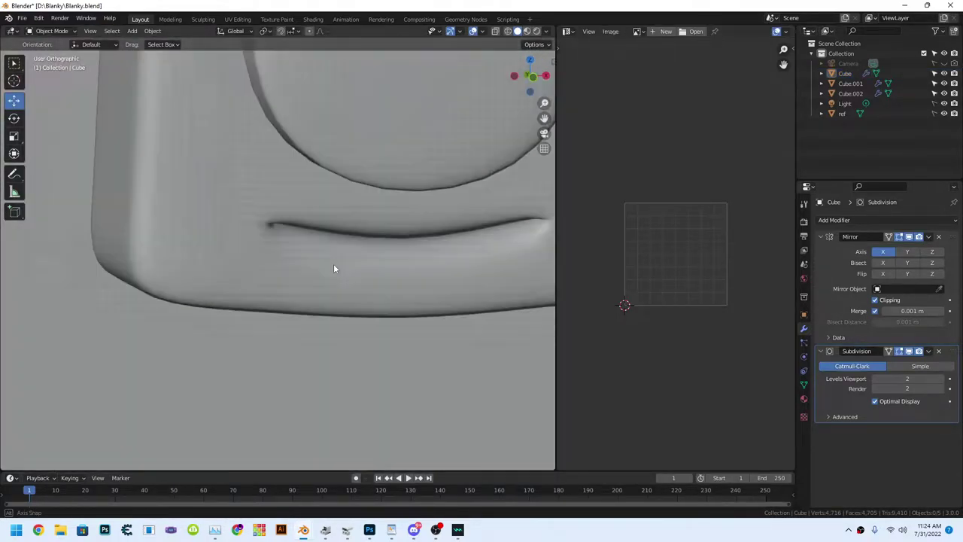
click(207, 231)
key(Tab)
scroll(301, 264, down, 2)
drag(301, 264, 361, 253)
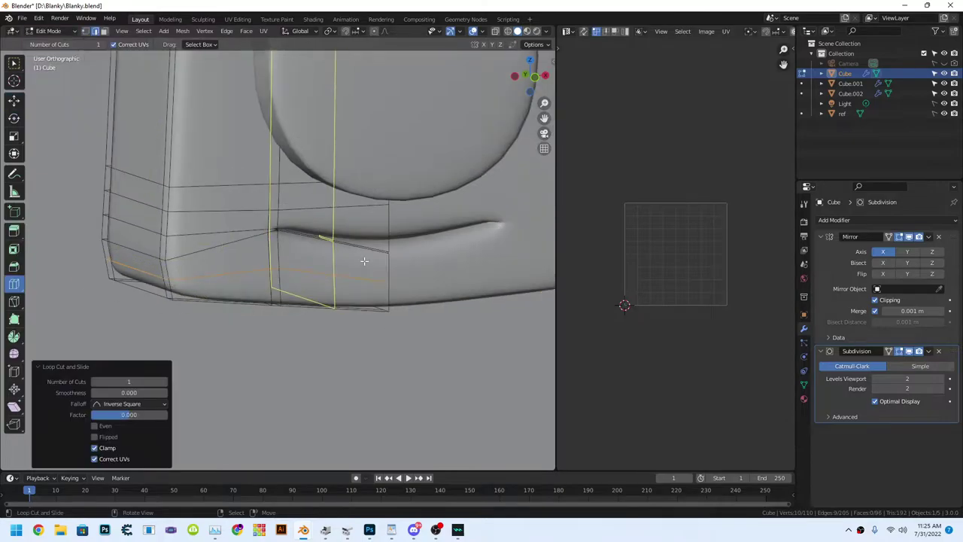
scroll(361, 253, up, 1)
middle_drag(317, 221, 317, 221)
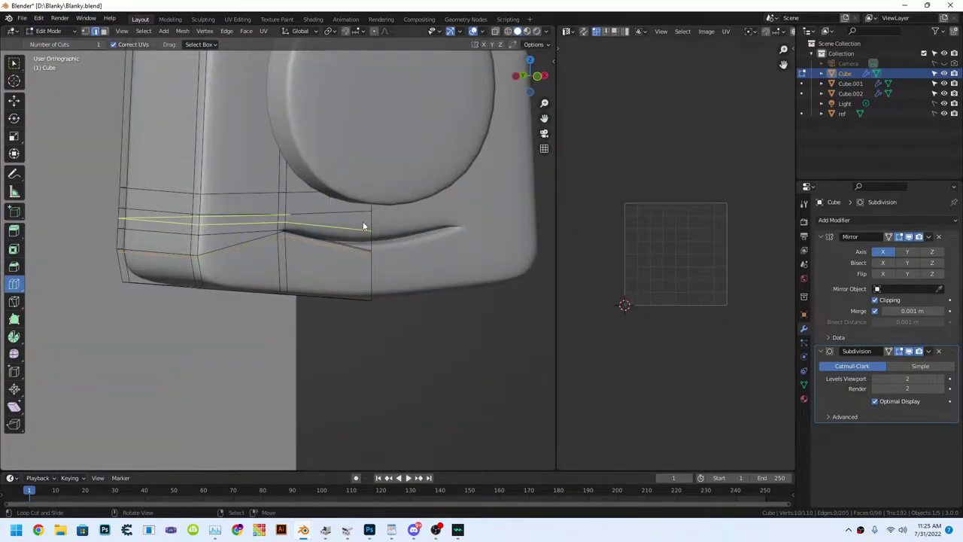
click(366, 221)
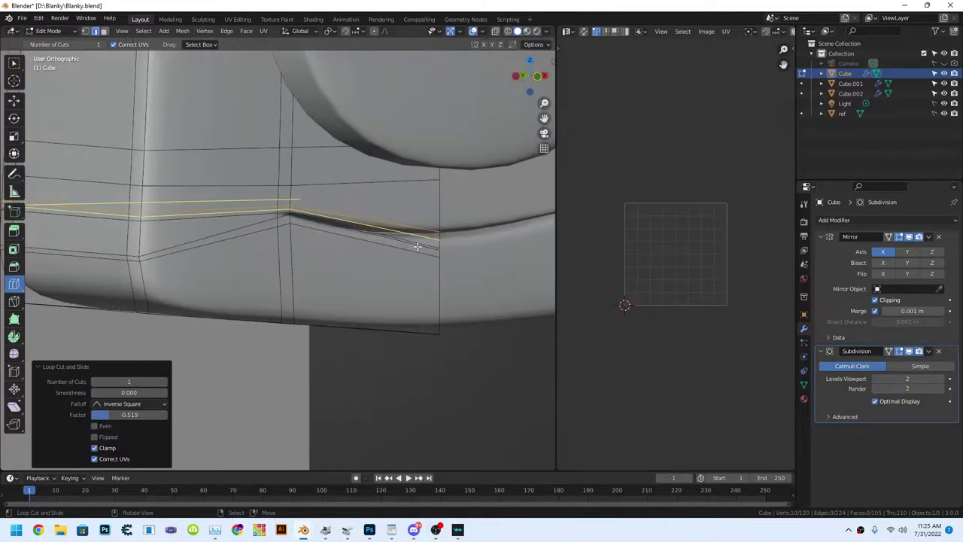
middle_drag(419, 243, 399, 216)
scroll(399, 216, up, 3)
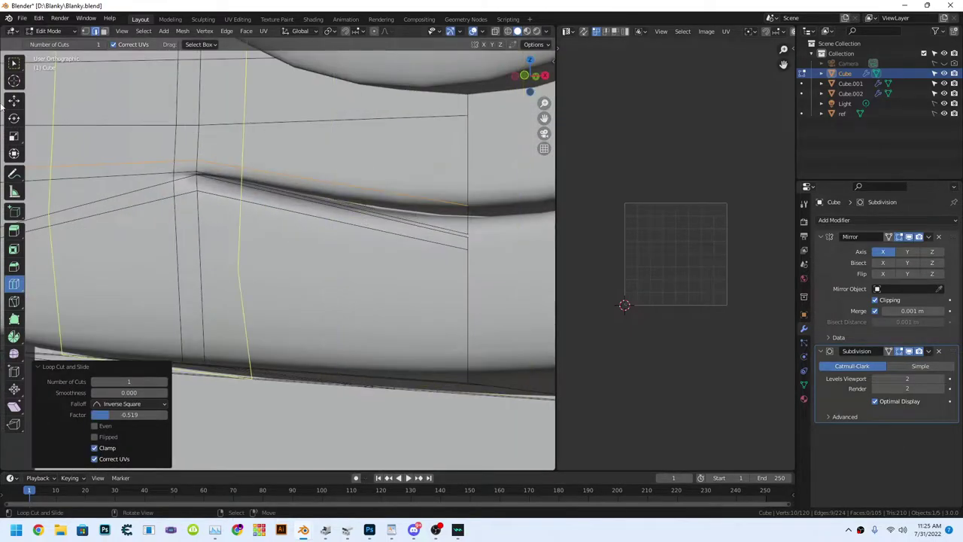
Move the groove's edges slightly to sharpen the mouth's curve.
middle_drag(226, 150, 347, 181)
key(g)
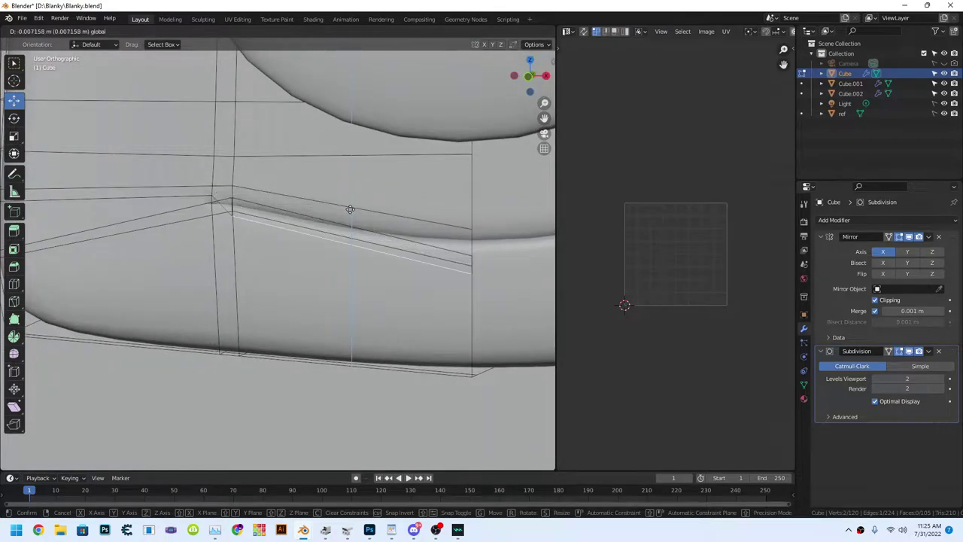
click(344, 184)
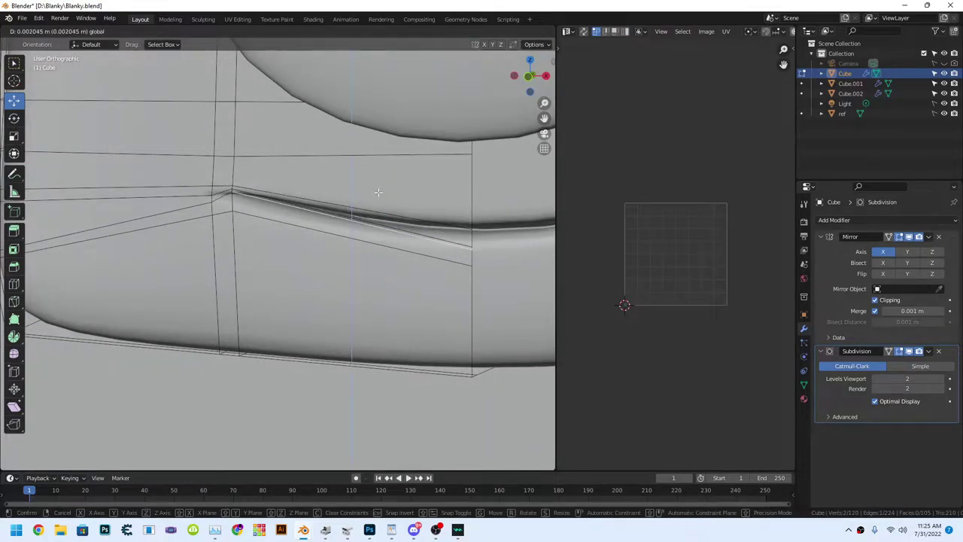
click(377, 192)
scroll(361, 189, up, 3)
key(g)
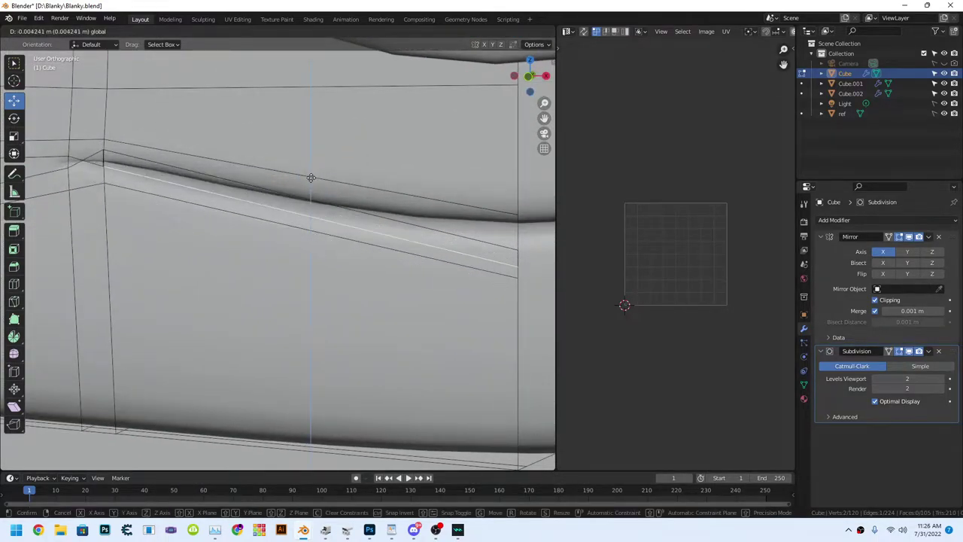
click(310, 177)
scroll(301, 211, down, 5)
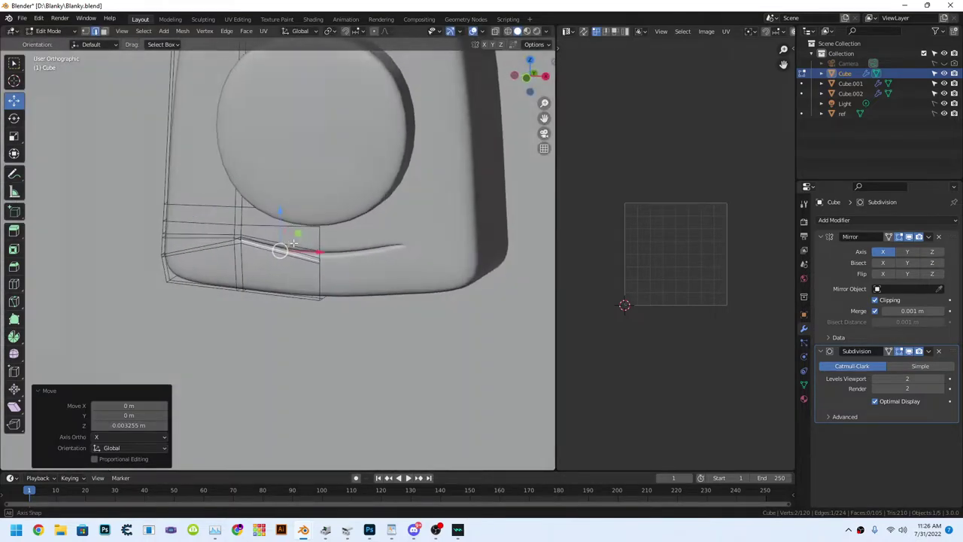
Review the head in Object Mode, then re-enter Edit Mode with see-through display from the front.
key(Tab)
scroll(286, 249, down, 3)
mouse_move(281, 259)
middle_down()
mouse_move(374, 232)
mouse_move(338, 218)
mouse_move(384, 228)
mouse_move(325, 219)
mouse_move(361, 240)
mouse_move(349, 228)
middle_up()
scroll(351, 228, up, 2)
scroll(349, 228, up, 3)
key(Tab)
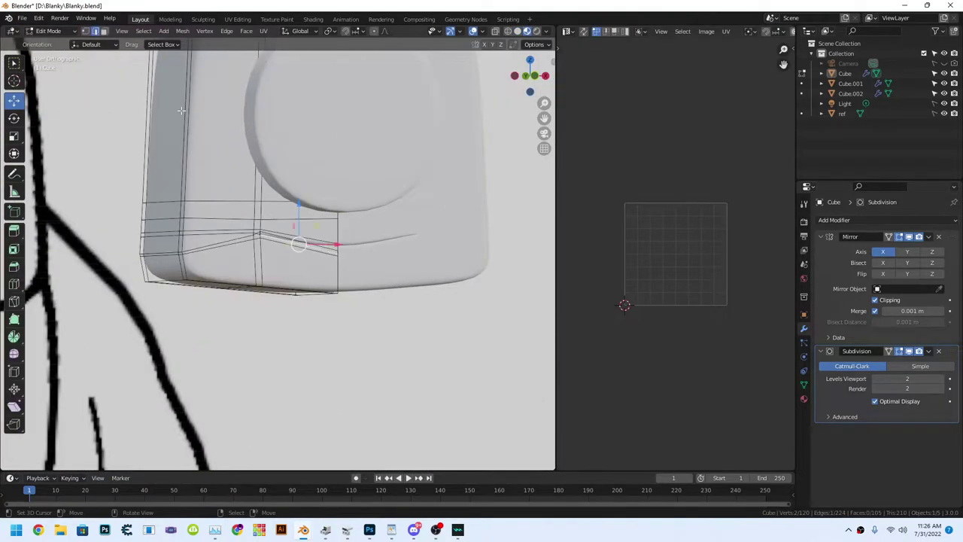
mouse_move(181, 111)
middle_down()
mouse_move(237, 218)
mouse_move(136, 255)
middle_up()
key(alt+z)
scroll(238, 219, up, 2)
Raise the mouth's outer corner vertex with a softened vertical move.
click(538, 90)
key(g)
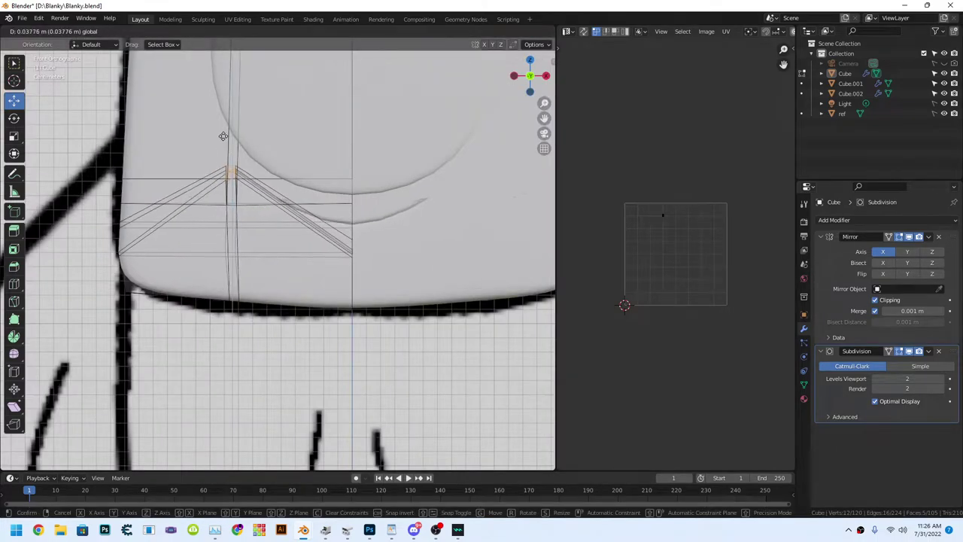
click(217, 197)
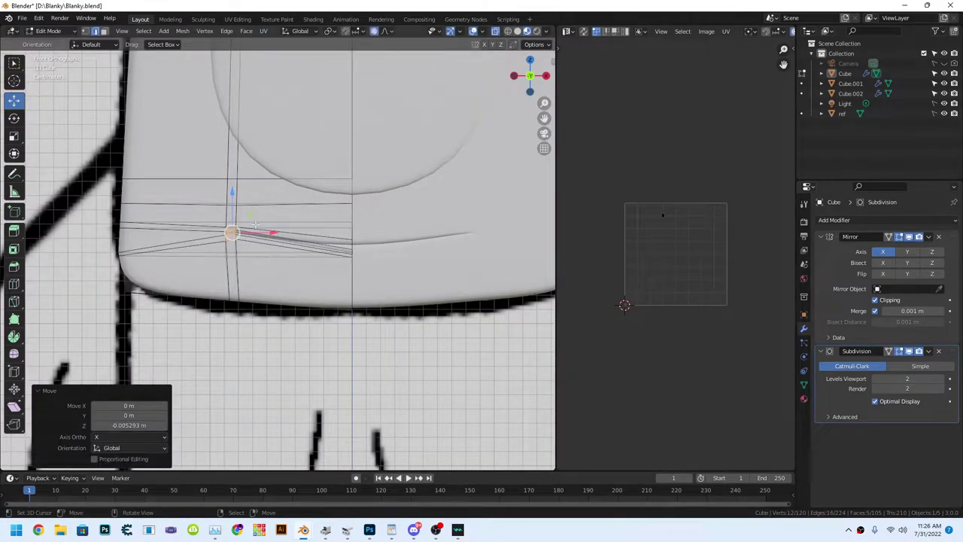
key(g)
key(z)
click(234, 202)
Add a vertical edge loop near the mouth corner, then lift the corner again in front view.
click(14, 283)
click(298, 226)
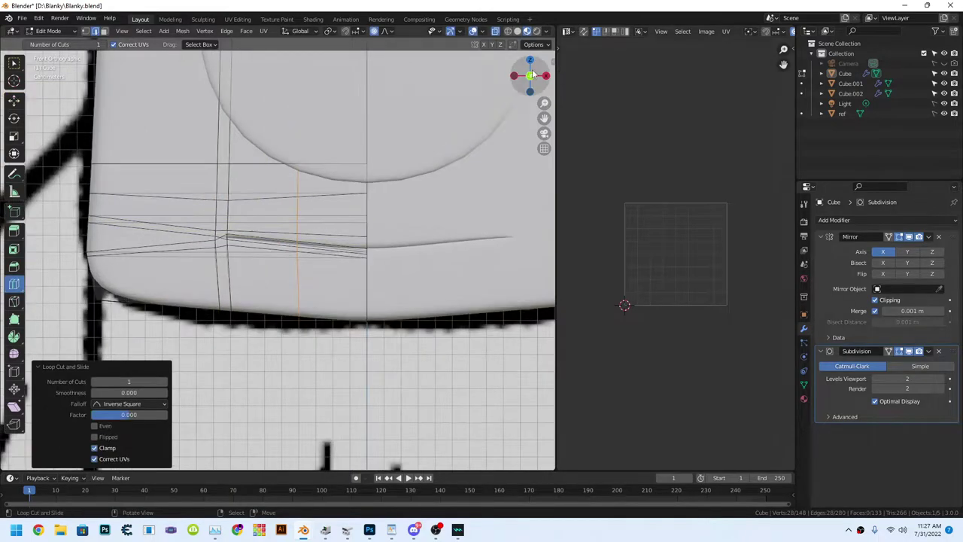
middle_drag(253, 258, 286, 241)
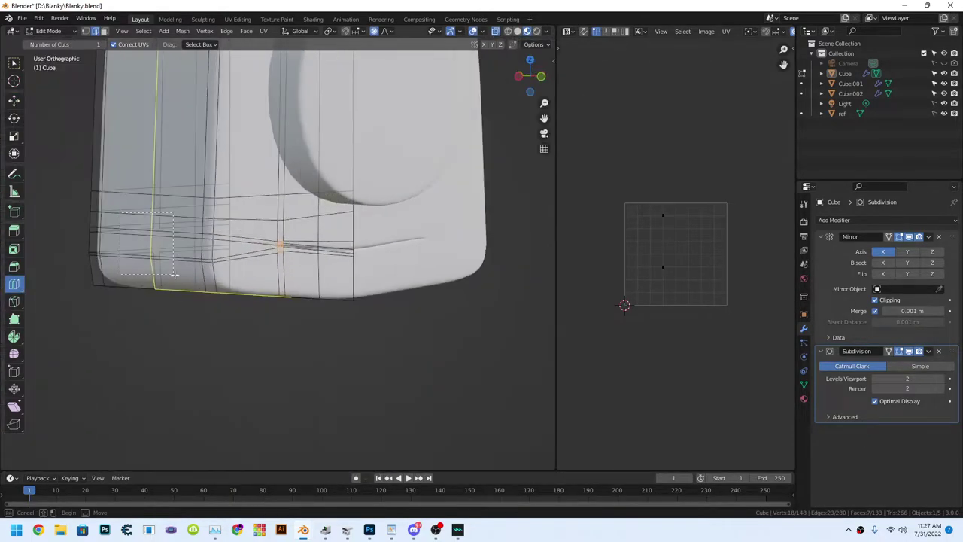
key(KP_1)
key(g)
key(z)
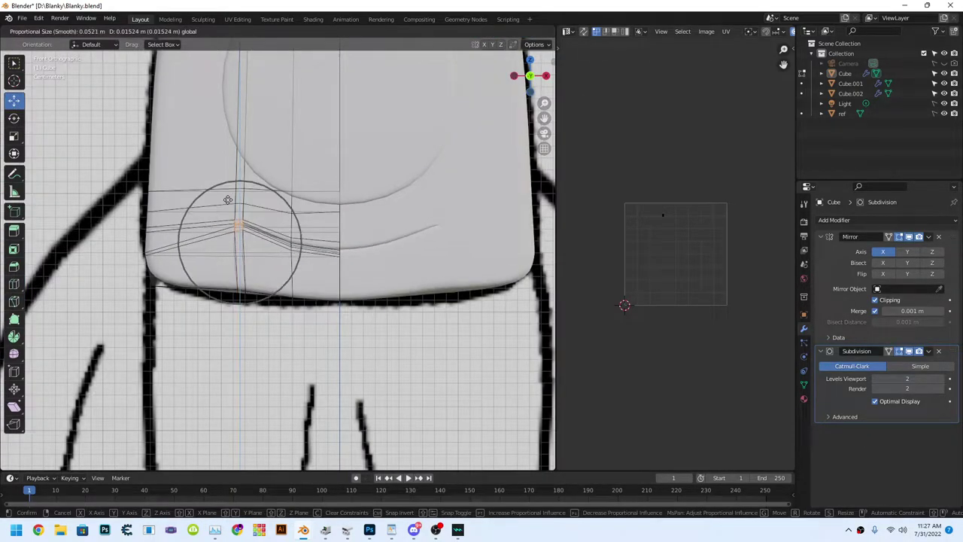
click(212, 183)
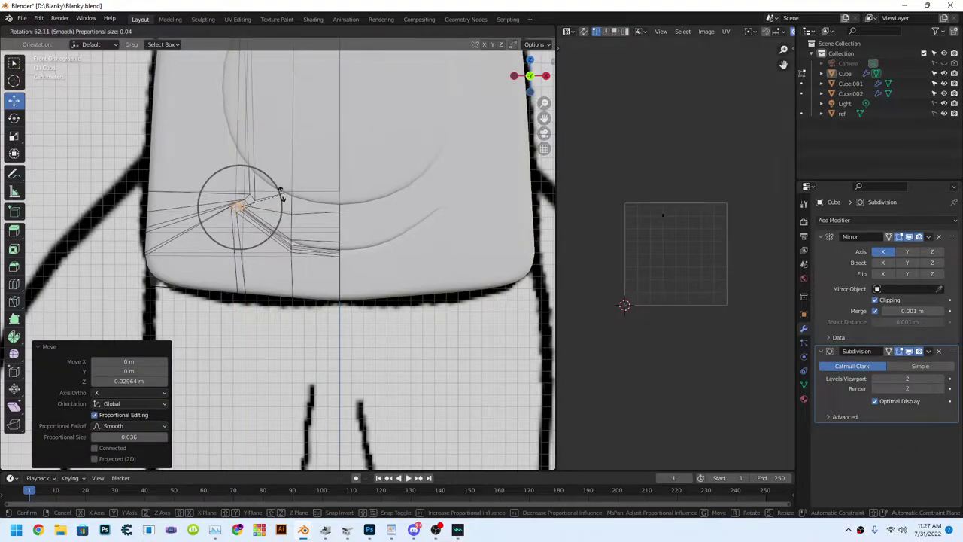
Check the smile in object mode, fine-tune the corner vertex and return to object mode.
scroll(289, 151, down, 1)
key(Tab)
middle_drag(289, 151, 297, 222)
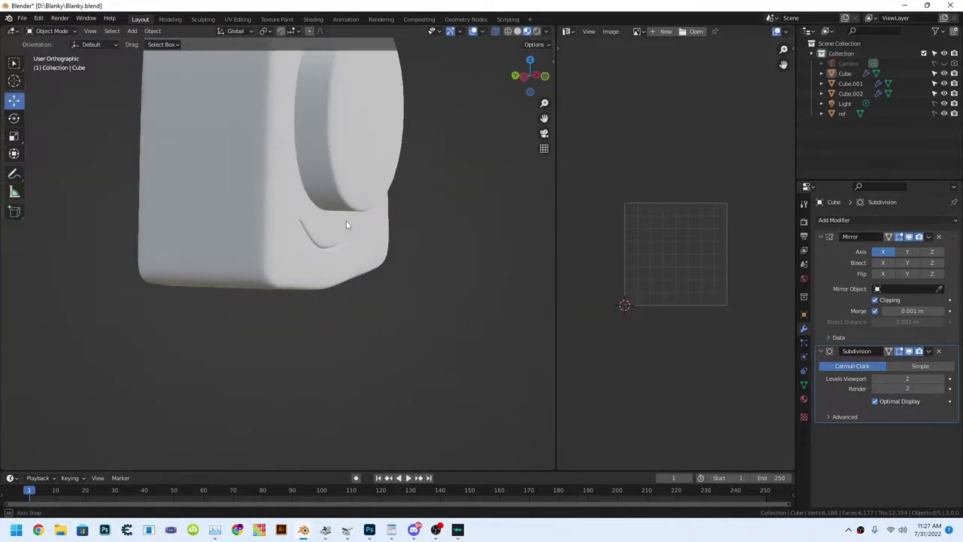
scroll(297, 222, up, 3)
scroll(379, 251, up, 3)
key(Tab)
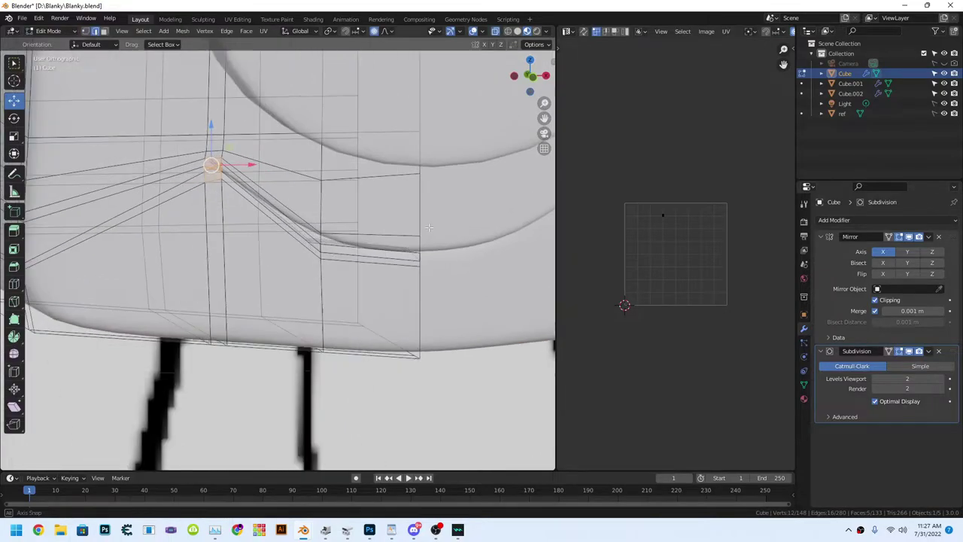
middle_drag(226, 188, 248, 195)
scroll(380, 235, up, 3)
key(g)
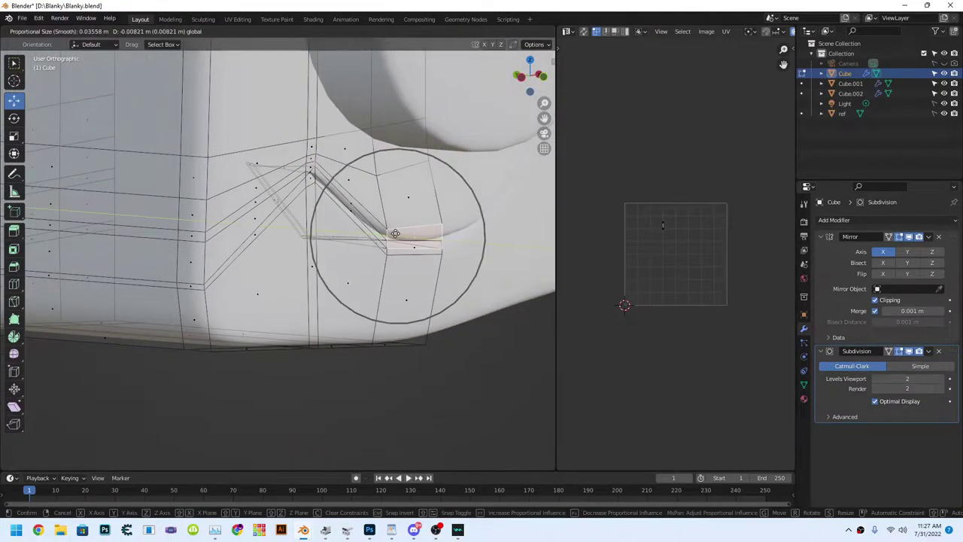
click(409, 221)
mouse_move(409, 221)
middle_down()
mouse_move(436, 228)
mouse_move(363, 139)
mouse_move(384, 234)
mouse_move(368, 216)
middle_up()
key(Tab)
Turn off the X-ray see-through view.
scroll(368, 216, down, 5)
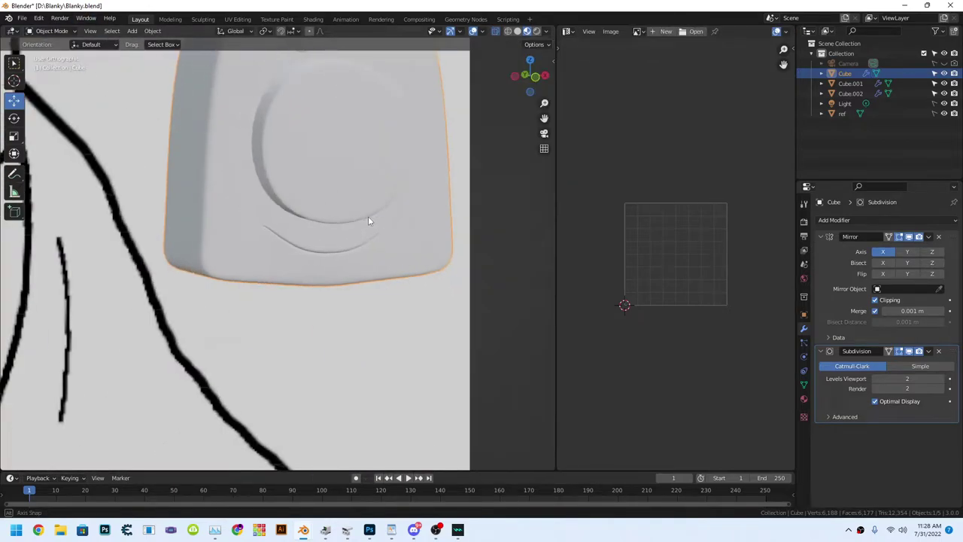
scroll(368, 216, down, 3)
click(495, 31)
scroll(357, 201, up, 3)
click(497, 31)
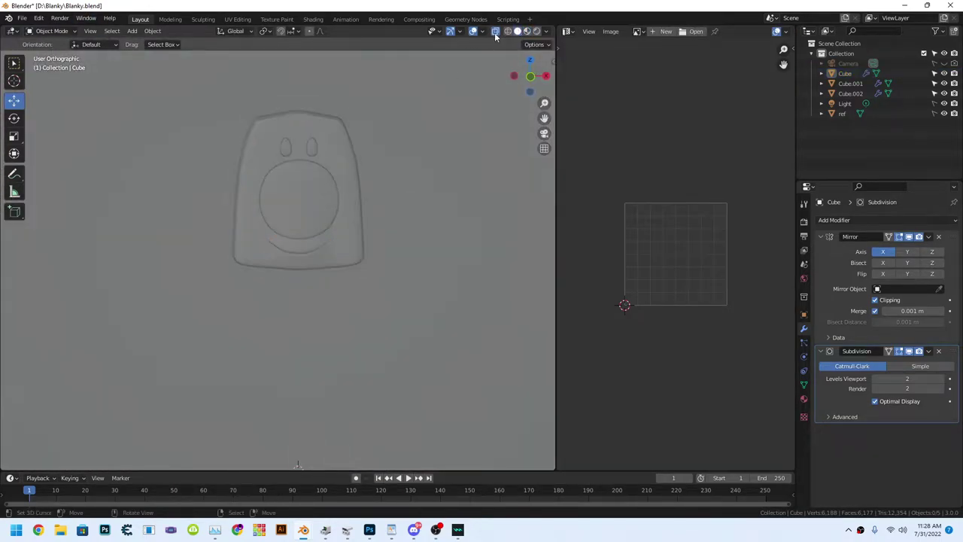
click(497, 31)
scroll(317, 218, up, 4)
scroll(319, 211, down, 3)
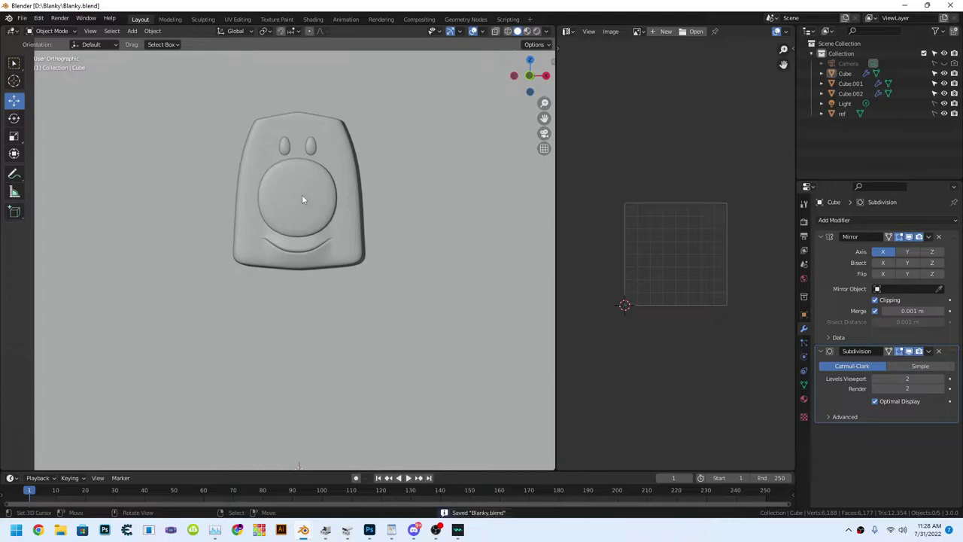
scroll(302, 199, up, 2)
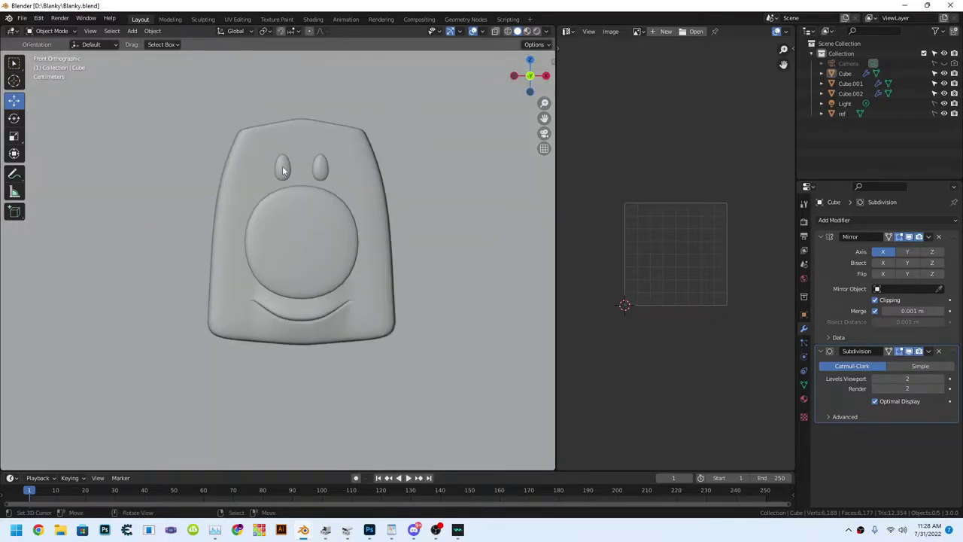
Hide the head object and add a new cube mesh.
click(132, 31)
scroll(371, 181, up, 2)
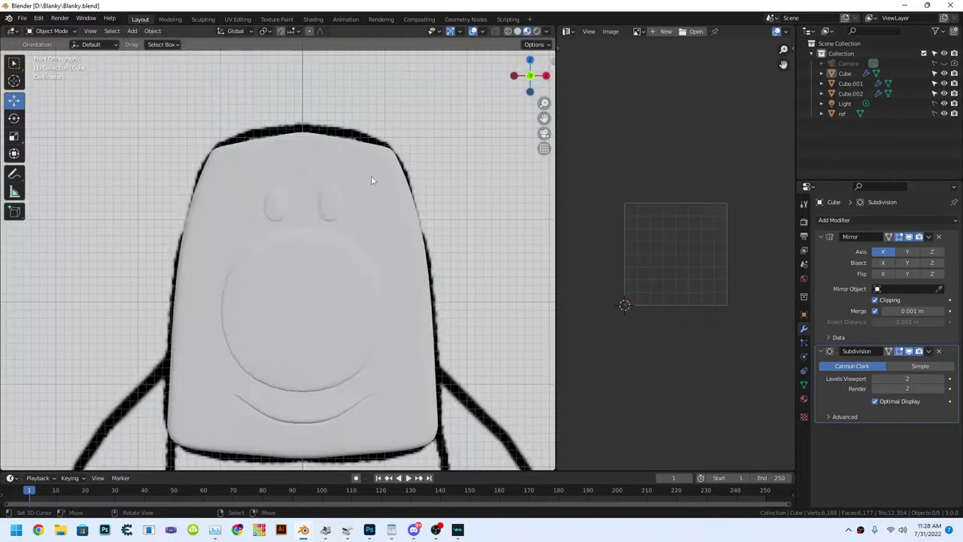
click(945, 73)
click(132, 31)
click(233, 54)
Shade the new cube smooth and add Mirror and Subdivision Surface modifiers.
scroll(438, 232, down, 4)
key(F3)
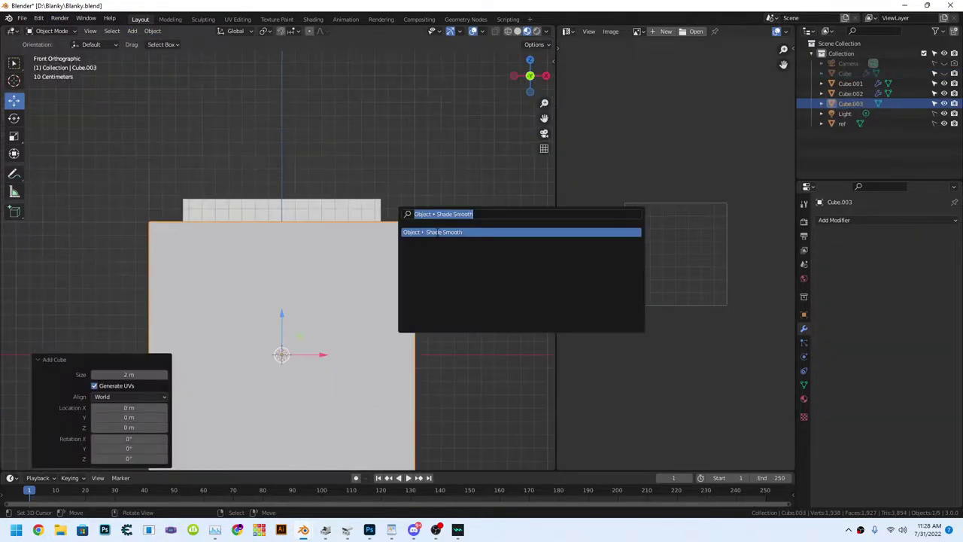
key(Return)
click(842, 219)
click(752, 339)
click(843, 220)
click(753, 410)
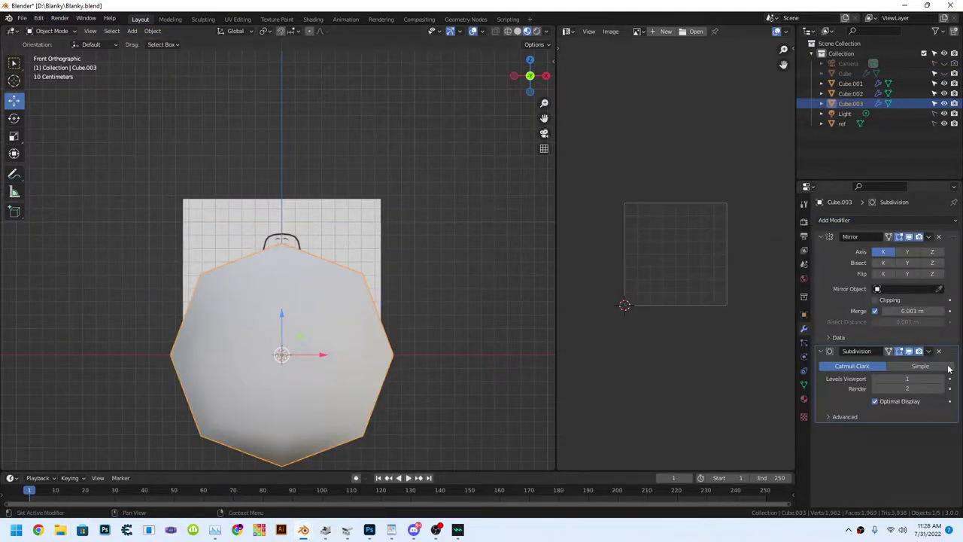
Shrink the cube in Edit Mode and size it over the reference's left eyebrow.
key(Tab)
key(s)
click(170, 131)
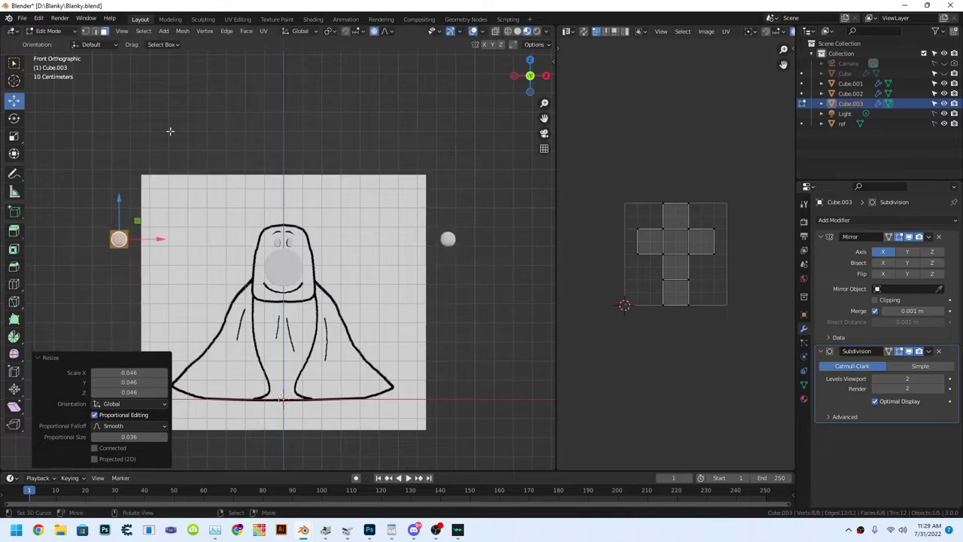
scroll(282, 226, up, 5)
scroll(206, 173, up, 4)
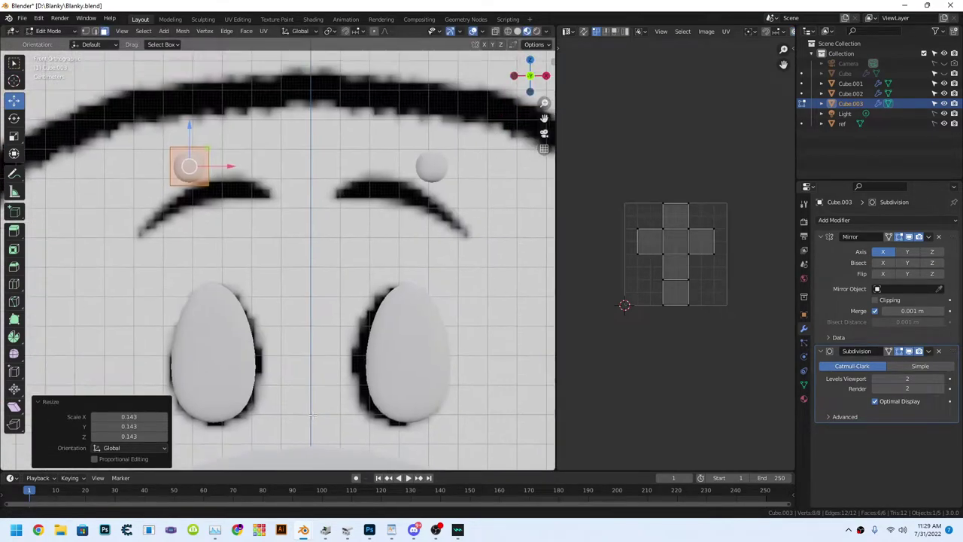
key(s)
click(265, 232)
scroll(265, 231, up, 2)
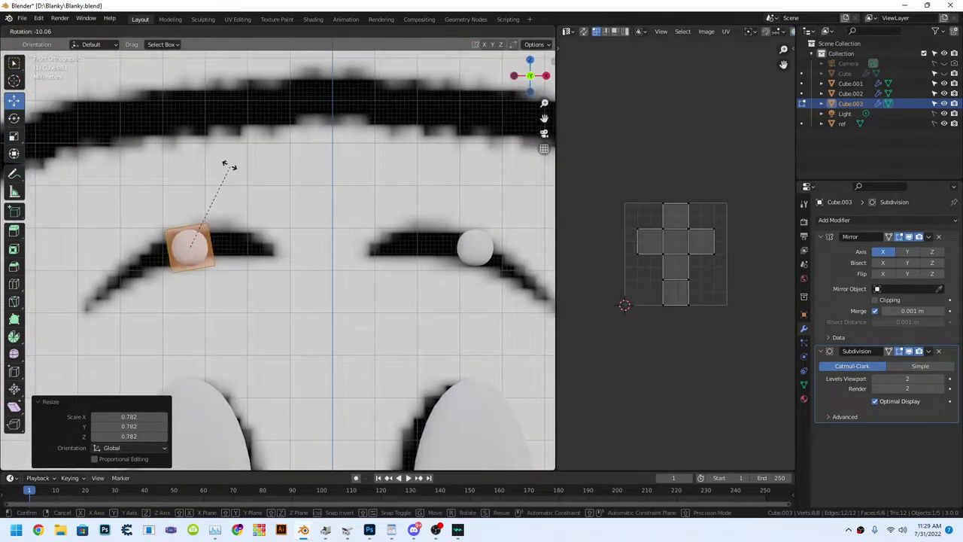
scroll(278, 254, down, 2)
Stretch the eyebrow piece rightward, tilt it and resize it.
click(279, 253)
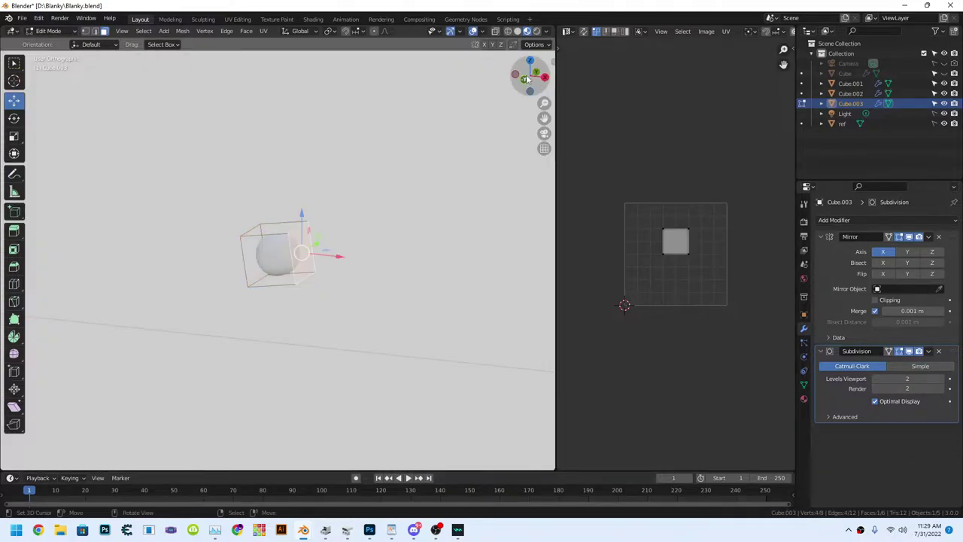
scroll(290, 252, up, 2)
click(325, 240)
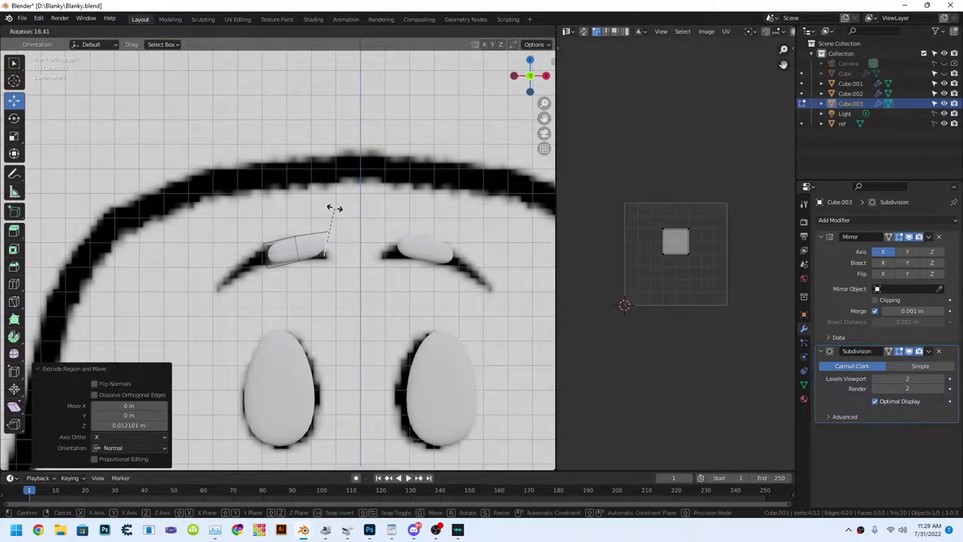
click(332, 214)
key(g)
click(340, 243)
scroll(259, 256, down, 2)
Extrude the eyebrow's left end into a new segment angled downward.
click(256, 260)
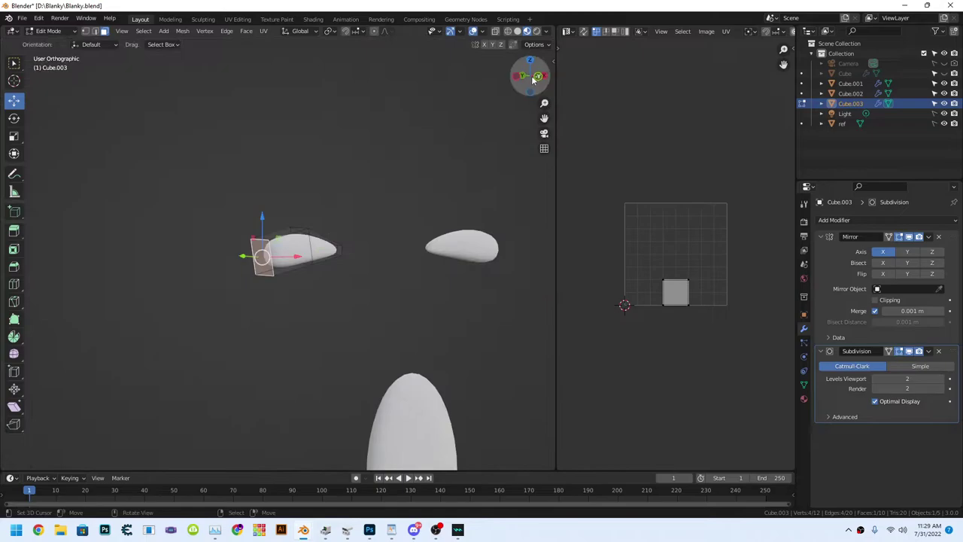
scroll(252, 271, up, 2)
key(s)
click(258, 278)
key(e)
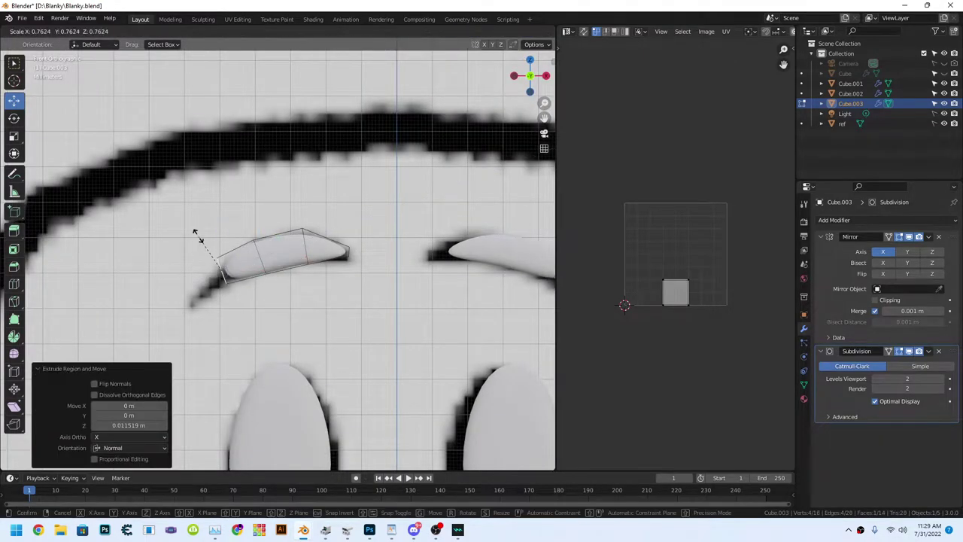
click(188, 305)
key(g)
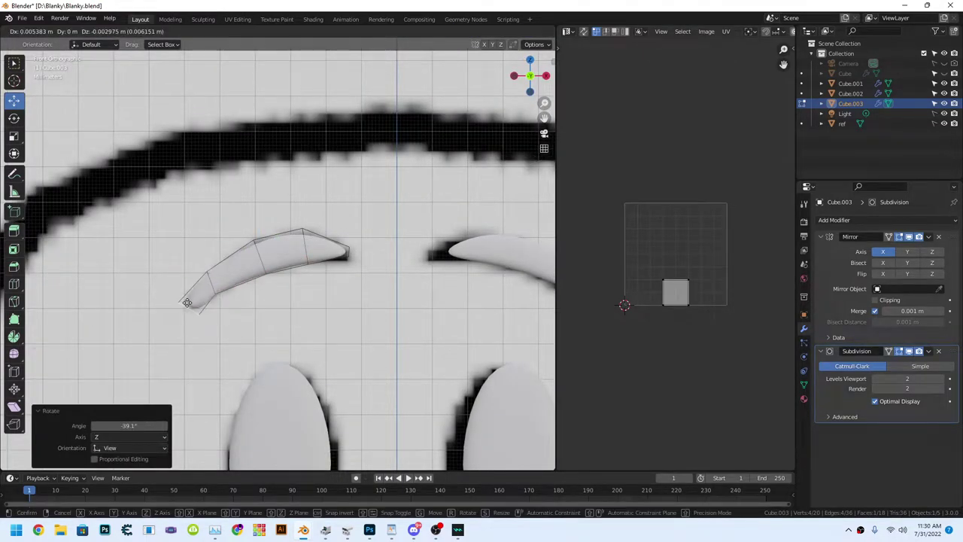
click(187, 314)
scroll(301, 263, up, 2)
Taper the eyebrow's right tip and move it vertically.
click(393, 250)
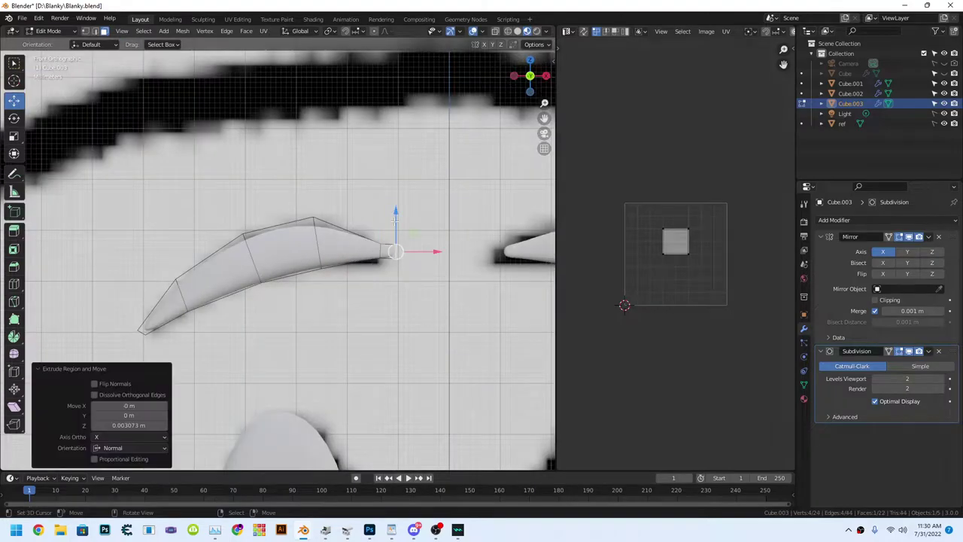
key(s)
click(423, 233)
scroll(367, 167, up, 2)
click(357, 187)
key(g)
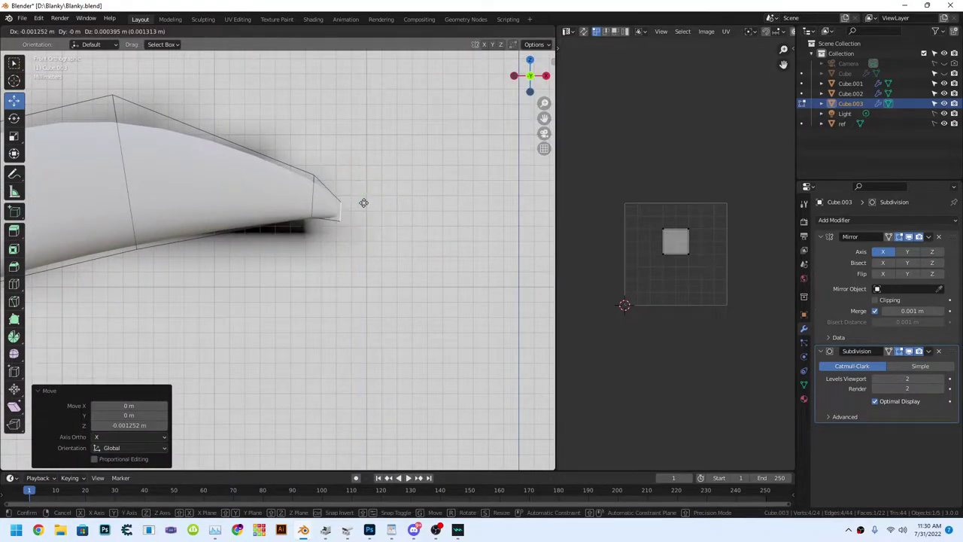
right_click(365, 204)
scroll(285, 199, down, 2)
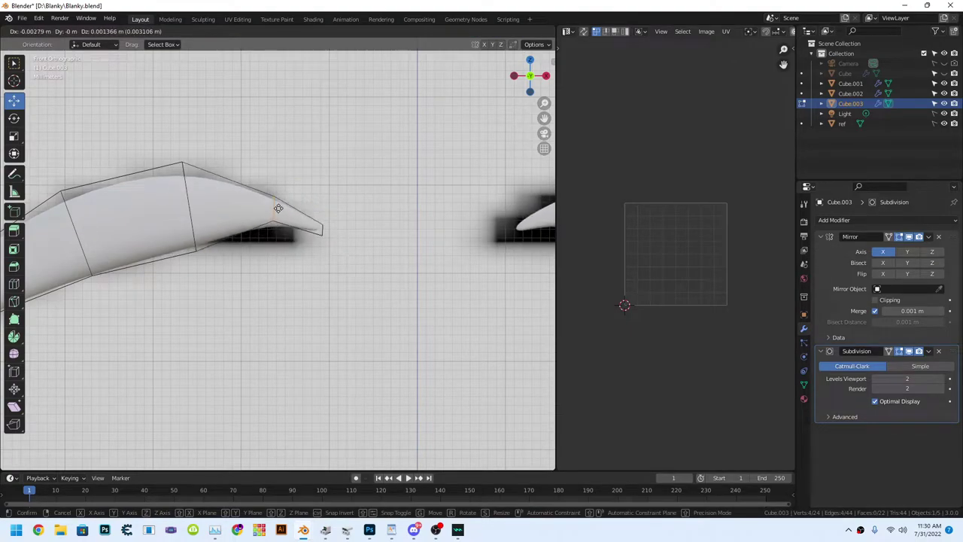
Reshape a group of eyebrow vertices with proportional editing and scale them vertically.
click(278, 208)
drag(143, 203, 182, 277)
click(379, 31)
key(g)
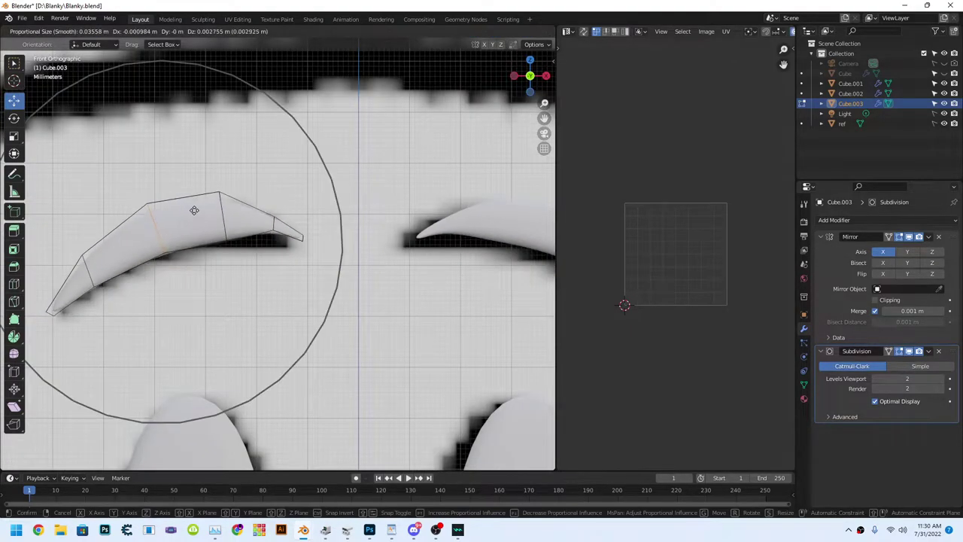
click(201, 212)
scroll(306, 221, up, 1)
key(s)
key(z)
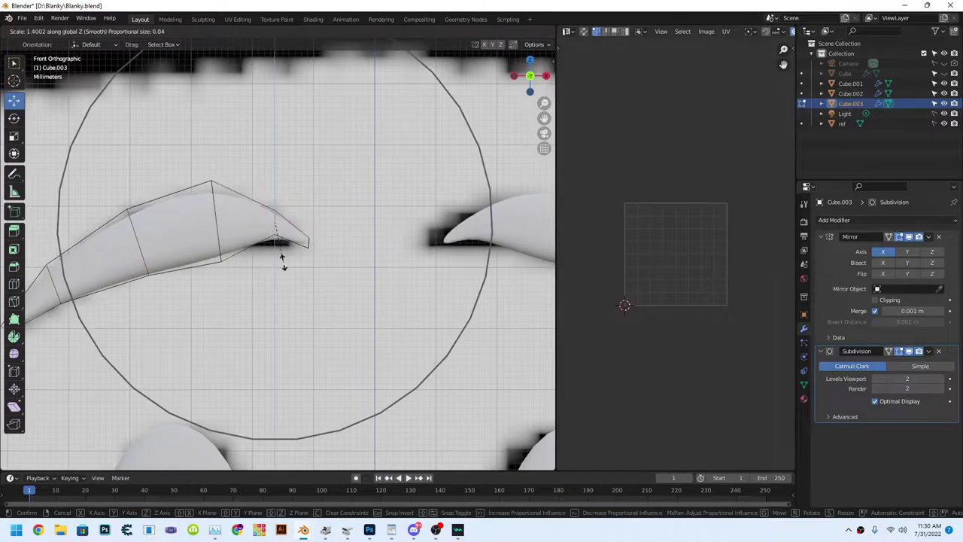
scroll(282, 256, up, 5)
click(282, 275)
scroll(278, 273, down, 5)
Thin the eyebrow's depth along Y and raise part of it.
mouse_move(273, 273)
middle_down()
mouse_move(243, 222)
mouse_move(321, 244)
middle_up()
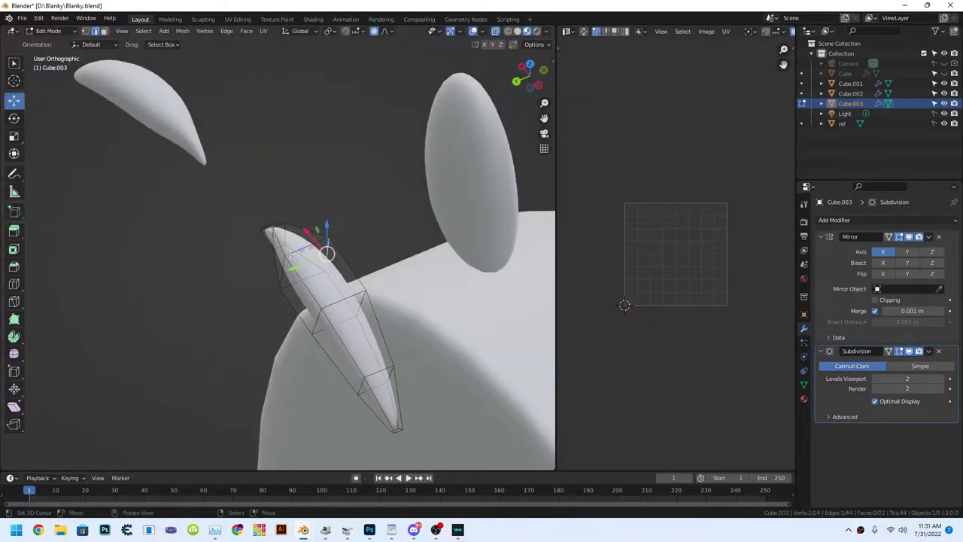
middle_drag(379, 262, 376, 269)
key(s)
key(y)
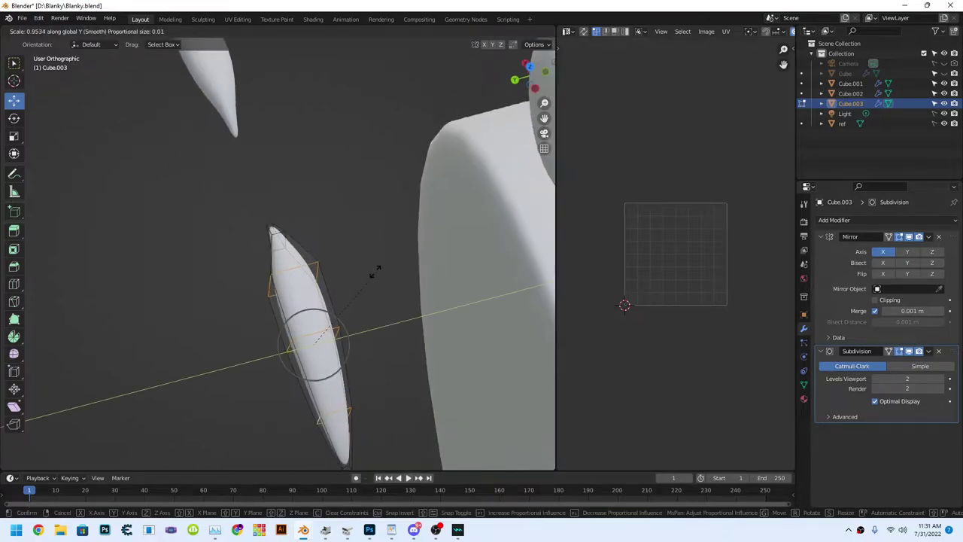
click(322, 297)
middle_drag(322, 297, 343, 246)
scroll(339, 252, up, 3)
click(342, 246)
scroll(340, 246, down, 3)
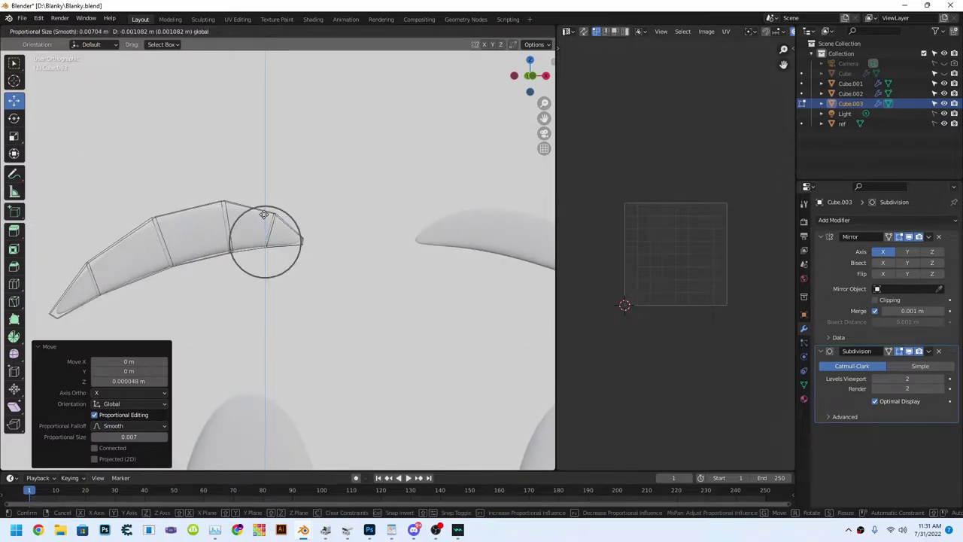
click(264, 215)
scroll(264, 214, up, 3)
Adjust eyebrow vertices vertically and rotate the tip into its final curve in front view.
key(g)
key(z)
click(391, 286)
scroll(391, 286, down, 3)
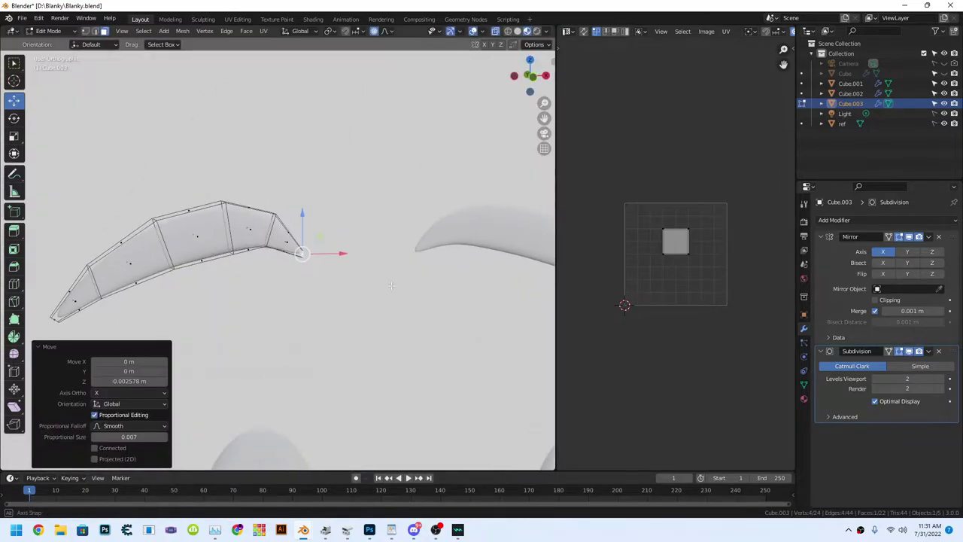
key(KP_1)
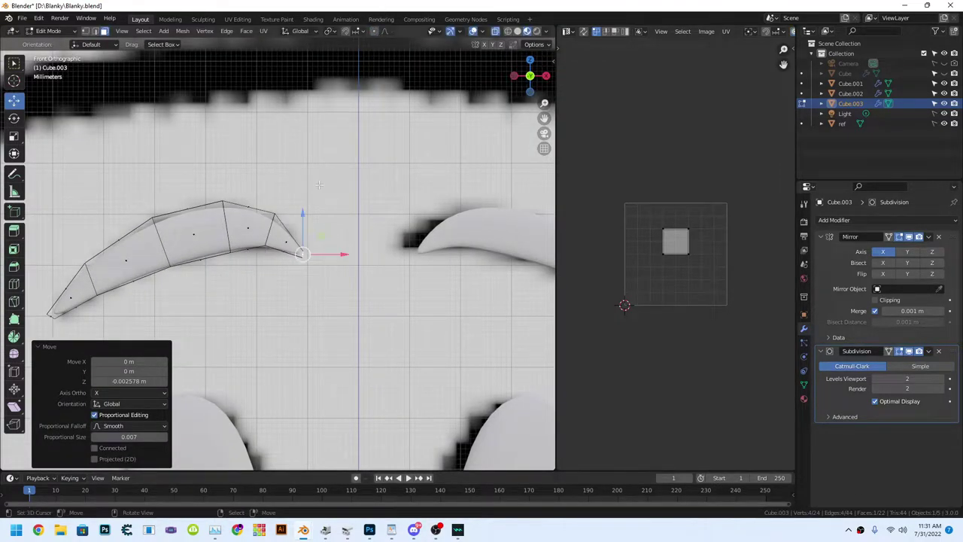
key(r)
key(Return)
click(310, 242)
scroll(309, 242, down, 3)
scroll(316, 240, up, 4)
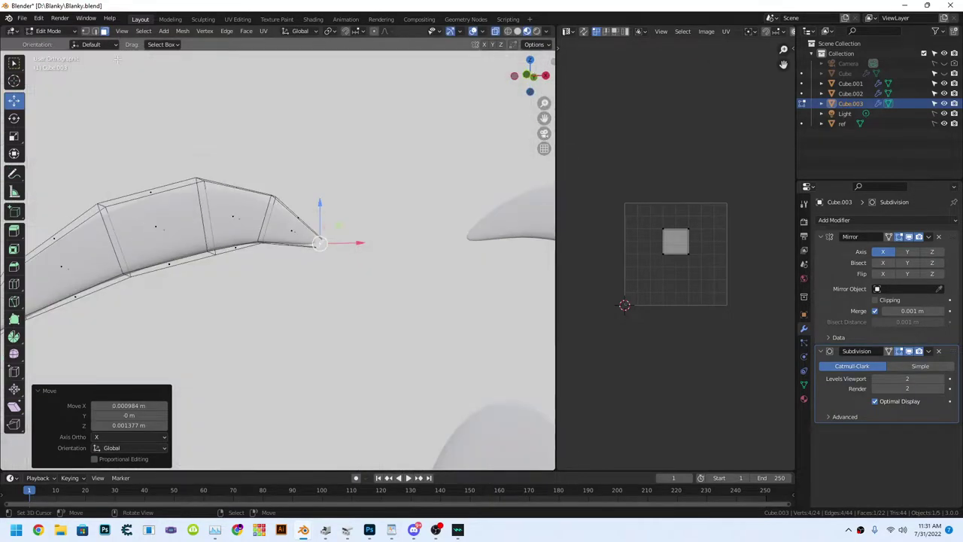
scroll(228, 239, down, 2)
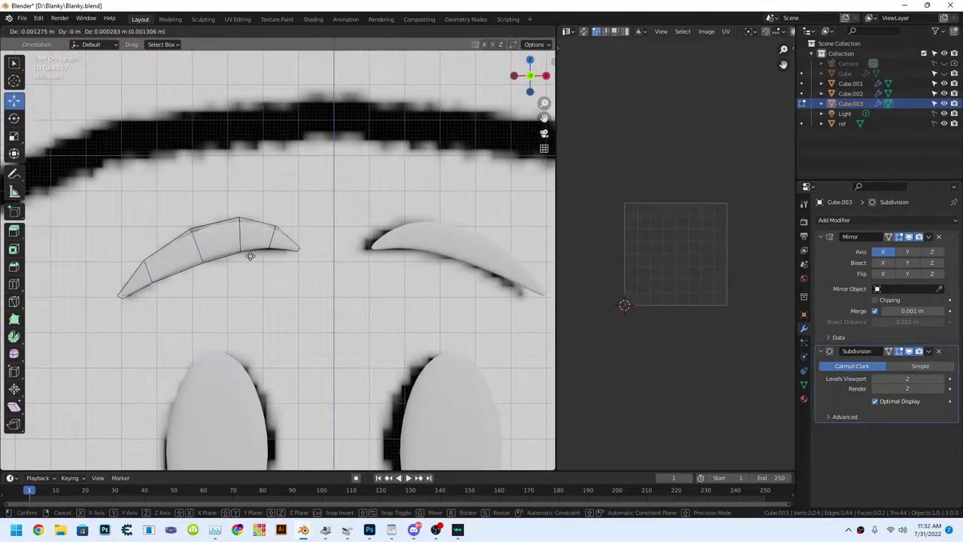
click(251, 256)
scroll(250, 256, down, 3)
In front view, soft-move a top vertex of the head in Edit Mode with proportional falloff.
mouse_move(250, 256)
middle_down()
mouse_move(339, 226)
mouse_move(243, 254)
middle_up()
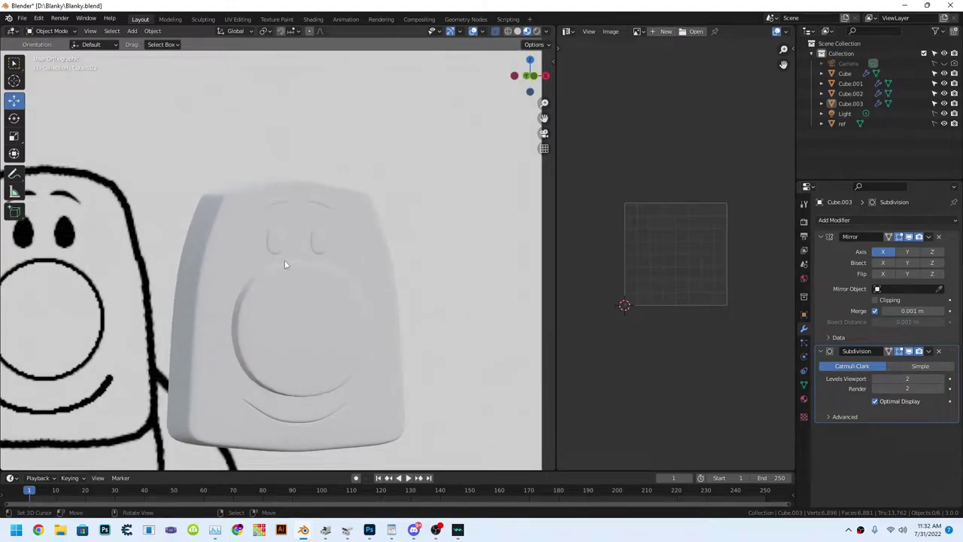
mouse_move(284, 264)
middle_down()
mouse_move(220, 281)
mouse_move(356, 292)
mouse_move(269, 279)
middle_up()
scroll(269, 279, up, 3)
click(184, 148)
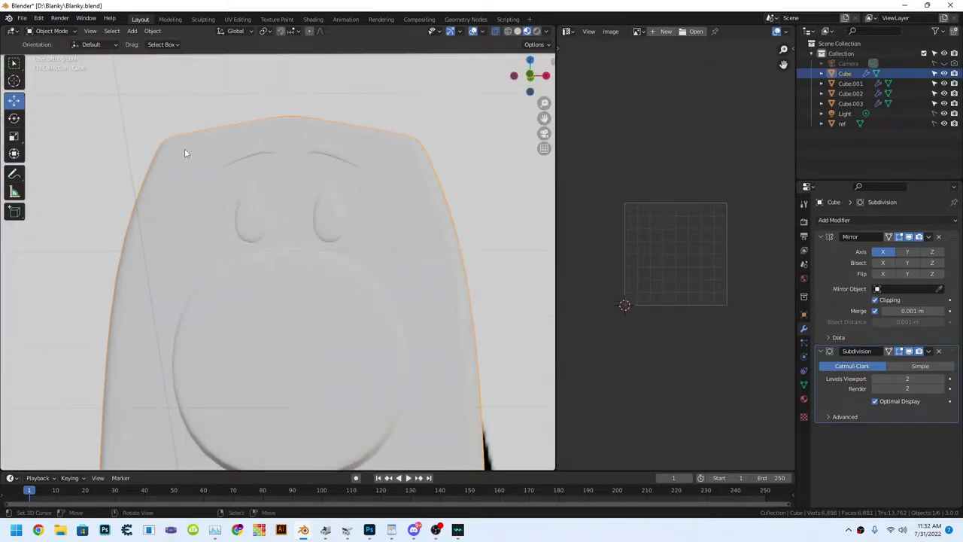
key(Tab)
key(KP_1)
scroll(282, 190, up, 4)
click(283, 191)
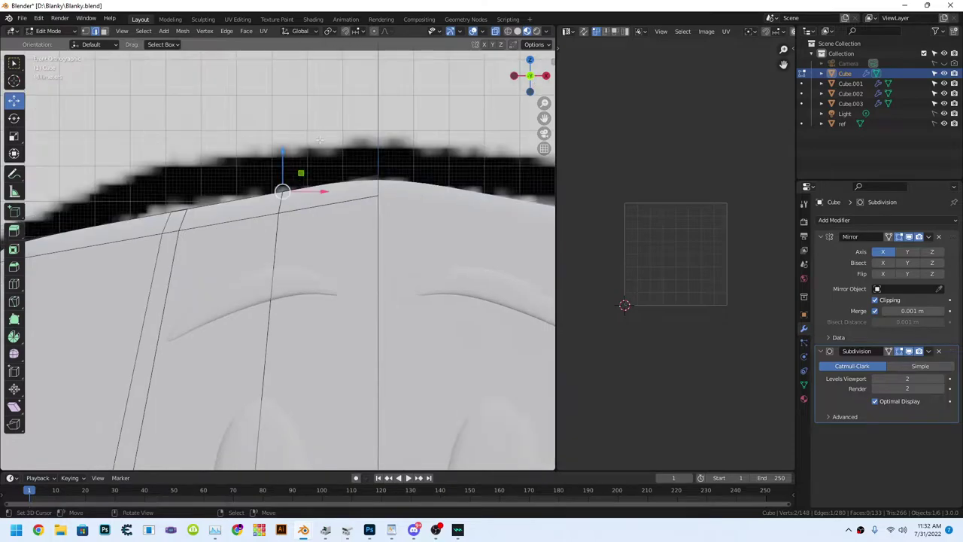
scroll(226, 139, up, 2)
key(g)
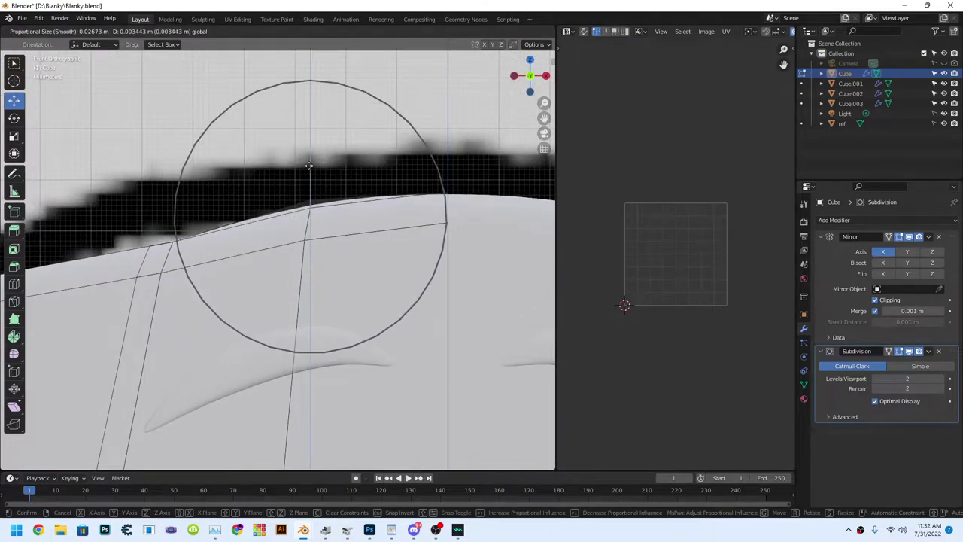
scroll(340, 171, down, 6)
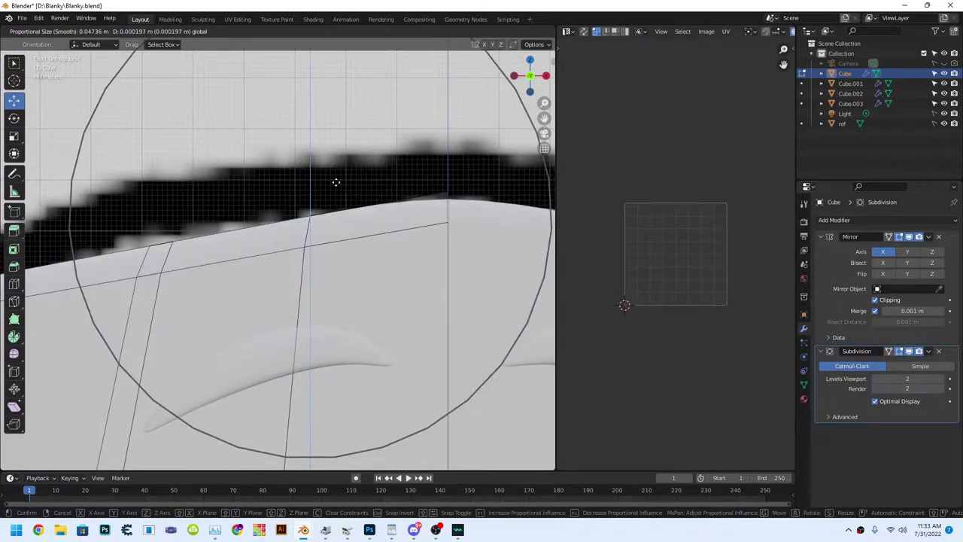
click(334, 183)
Soft-move another vertex on the head's top edge to match the reference curve.
middle_drag(169, 208, 258, 313)
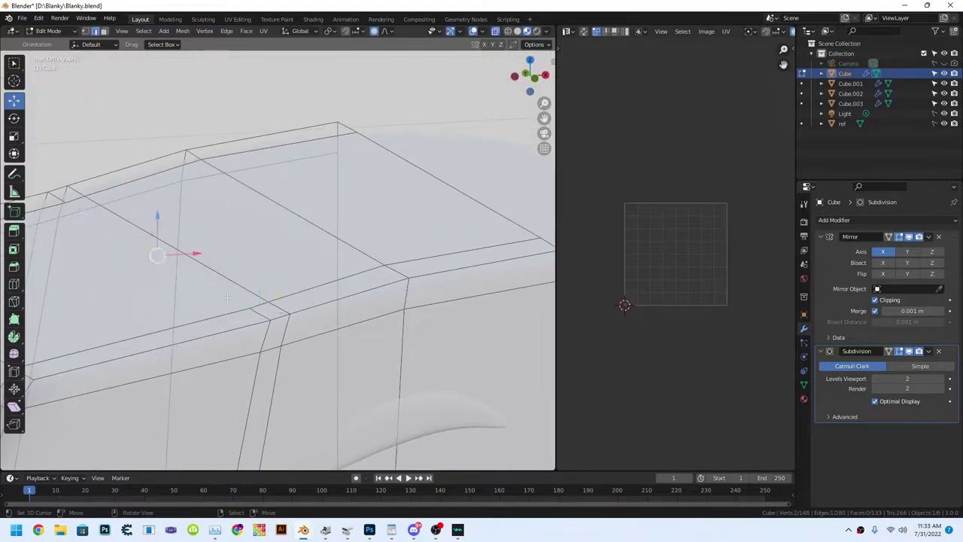
key(KP_1)
key(g)
click(208, 215)
scroll(208, 215, down, 3)
scroll(248, 217, up, 3)
key(g)
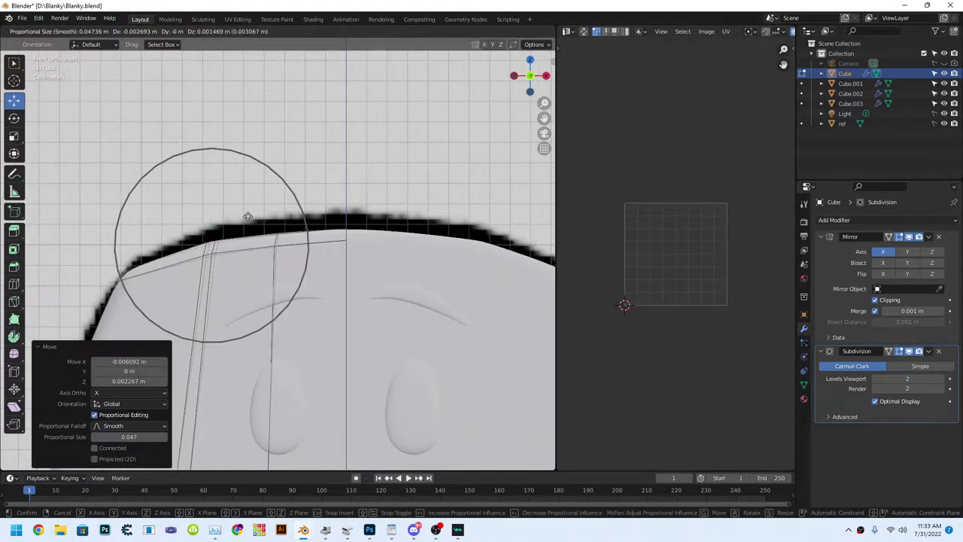
click(240, 219)
scroll(233, 248, down, 2)
Return to Object Mode, turn off X-ray and orbit to check the solid head.
mouse_move(232, 248)
middle_down()
mouse_move(279, 230)
mouse_move(380, 248)
mouse_move(283, 344)
mouse_move(426, 336)
mouse_move(351, 333)
mouse_move(421, 225)
middle_up()
key(Tab)
scroll(426, 336, down, 2)
scroll(351, 331, down, 2)
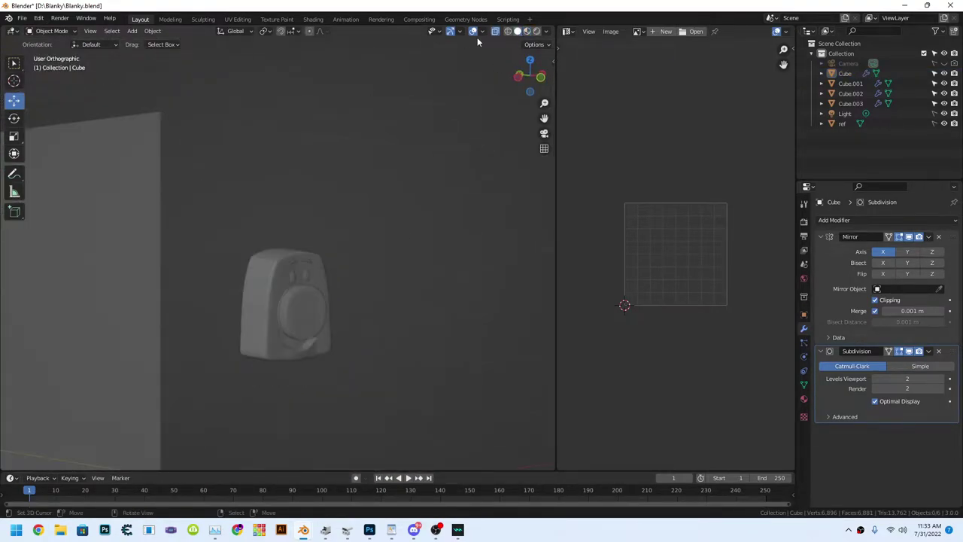
click(495, 32)
scroll(313, 265, up, 4)
mouse_move(313, 264)
middle_down()
mouse_move(447, 273)
mouse_move(351, 243)
mouse_move(473, 47)
middle_up()
scroll(415, 255, down, 2)
middle_drag(415, 255, 350, 229)
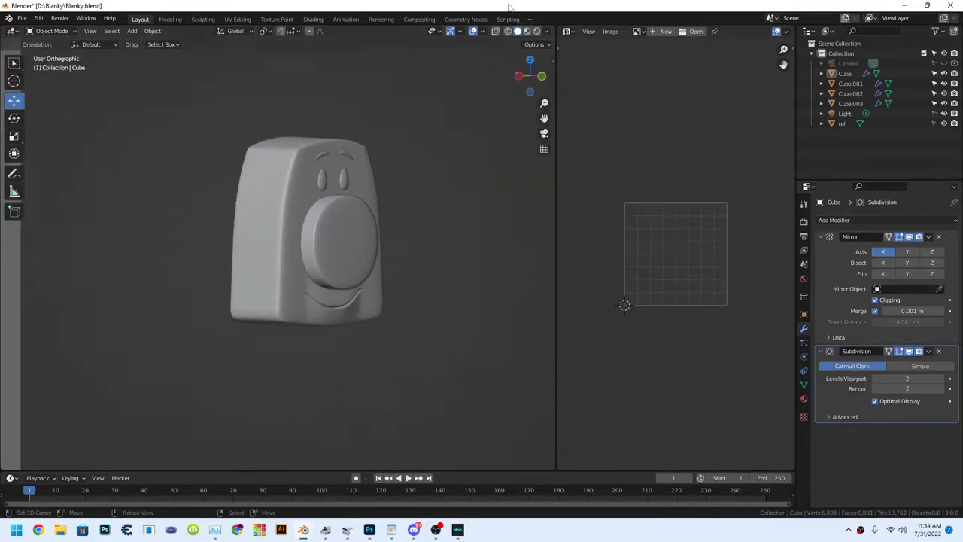
scroll(428, 181, down, 3)
middle_drag(427, 181, 309, 231)
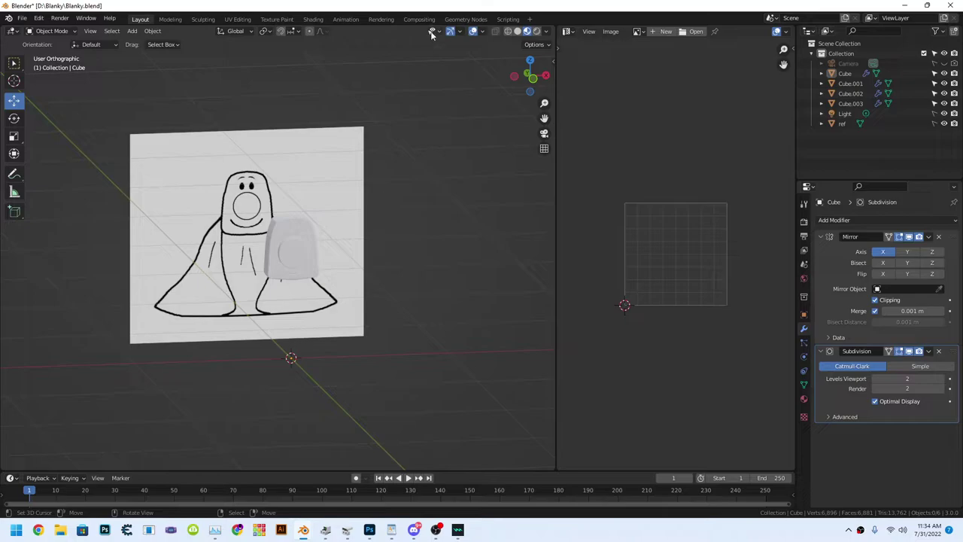
click(132, 31)
Add a cube with Mirror and Subdivision Surface modifiers.
click(241, 48)
click(861, 219)
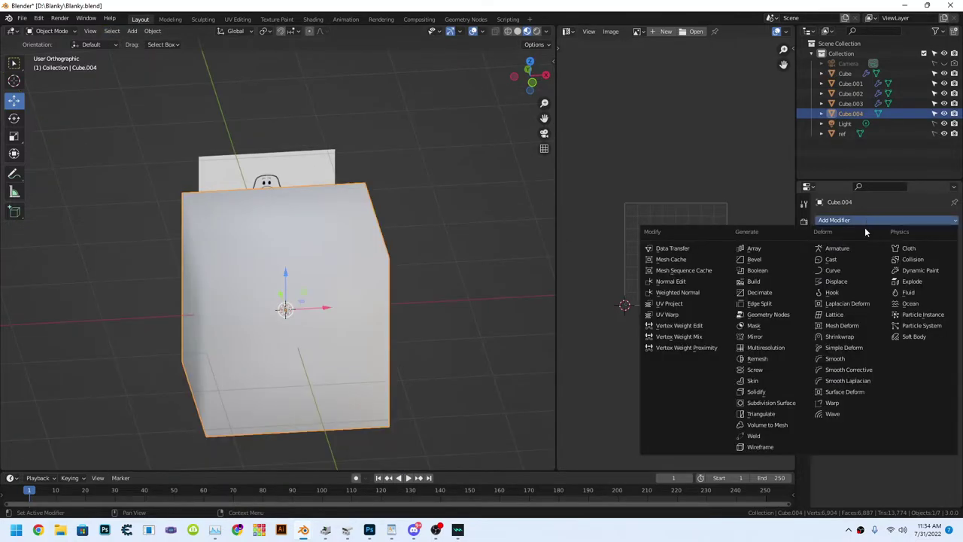
click(754, 336)
click(862, 221)
click(754, 408)
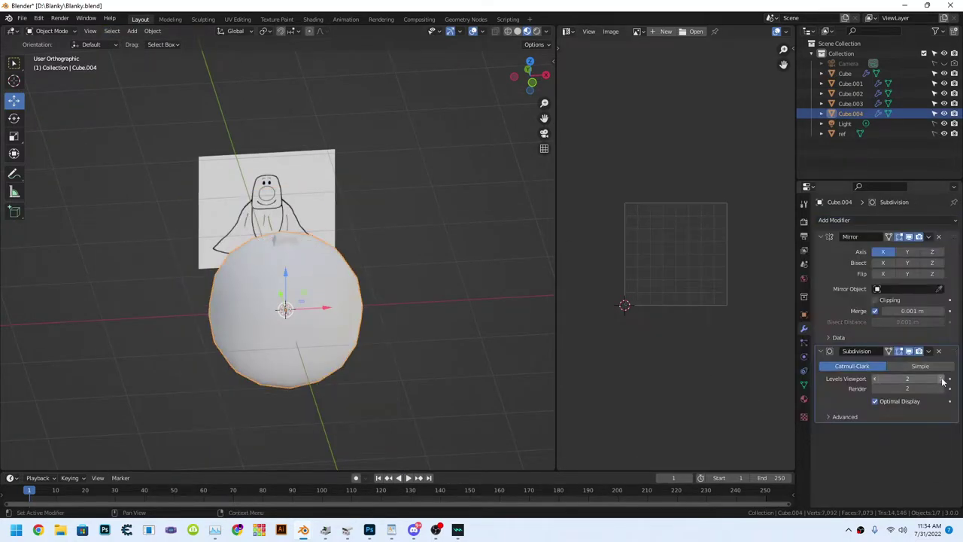
In Edit Mode, flatten the cube on Z into a slab at the ghost's body level.
click(51, 53)
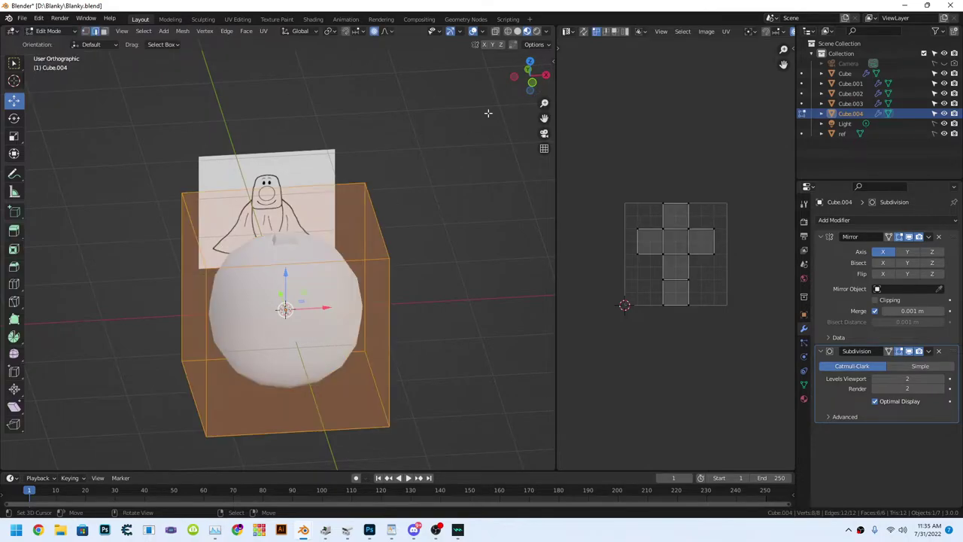
key(KP_1)
key(s)
key(z)
click(285, 289)
drag(285, 288, 285, 248)
middle_drag(285, 248, 504, 86)
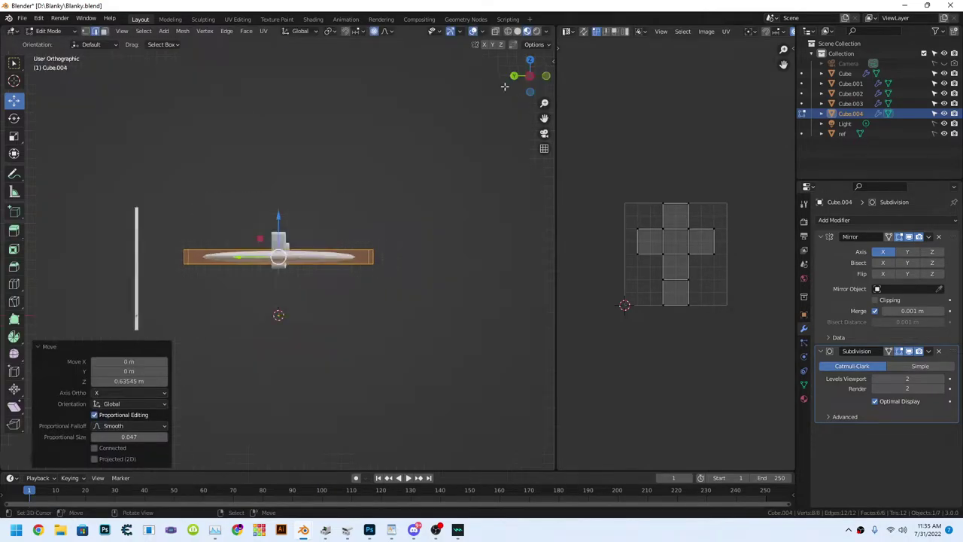
middle_drag(360, 75, 287, 218)
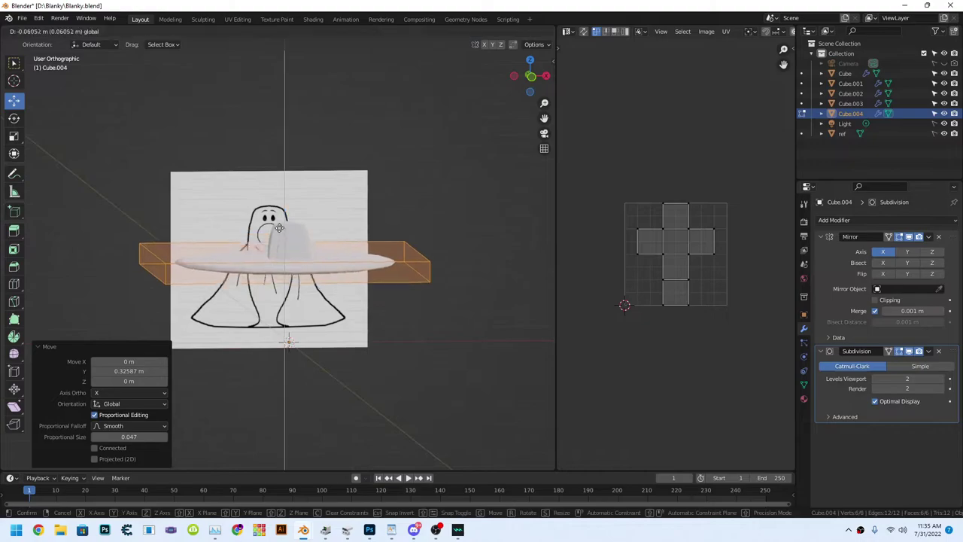
drag(286, 219, 287, 240)
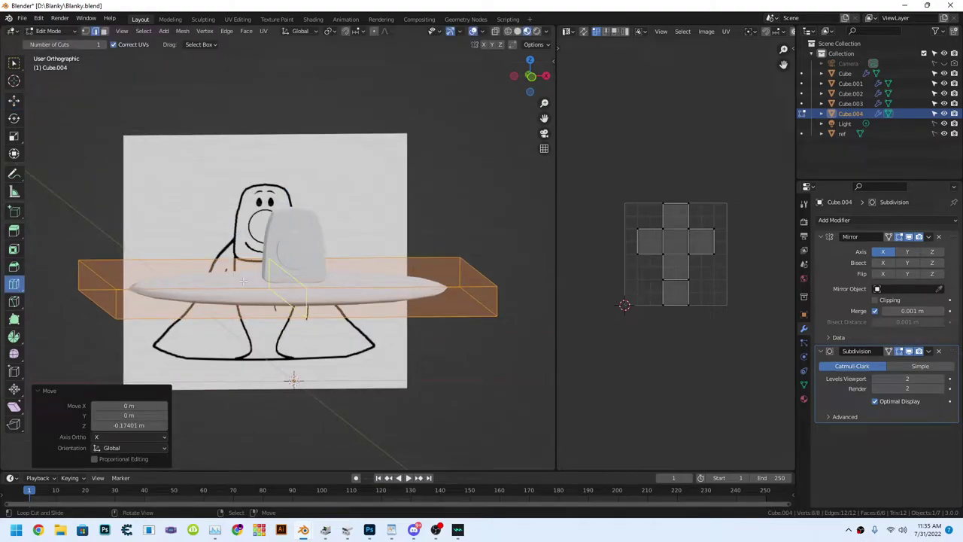
Add an edge loop, widen and thin the slab's left half, then add another loop cut.
click(117, 301)
middle_drag(117, 301, 226, 301)
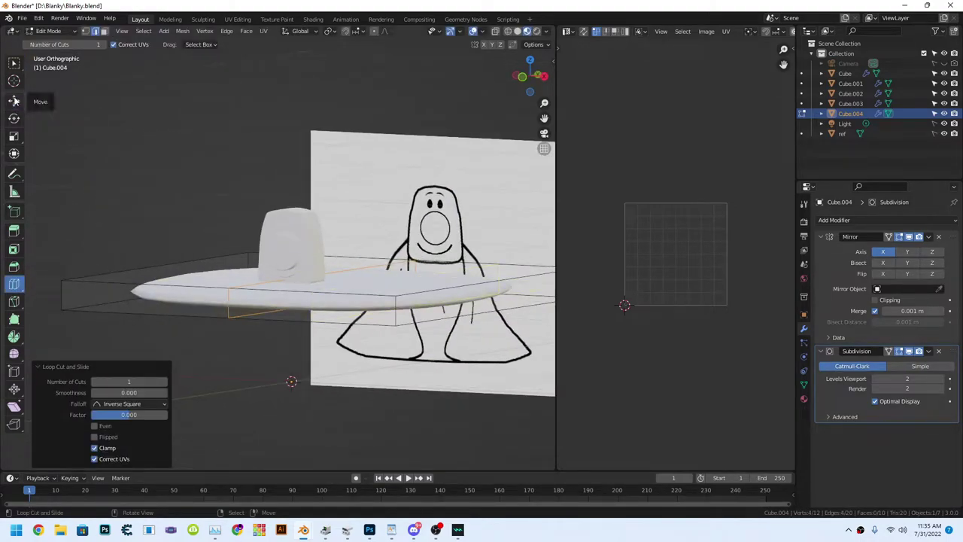
click(13, 99)
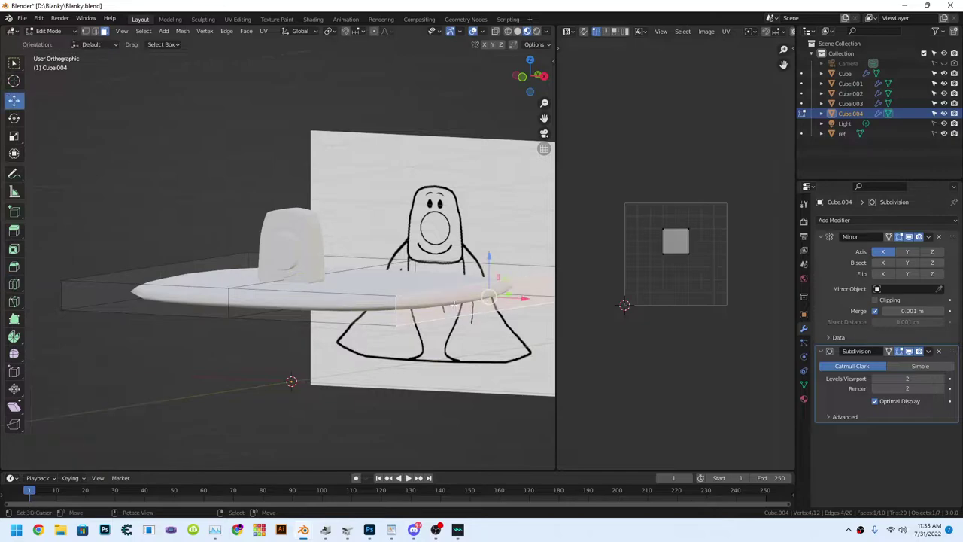
middle_drag(166, 271, 239, 271)
click(284, 287)
key(KP_1)
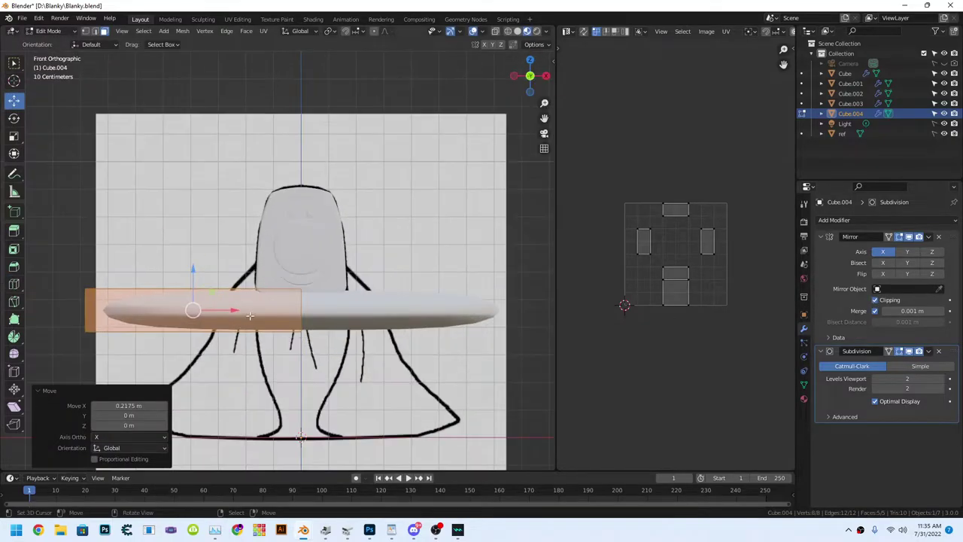
click(212, 331)
middle_drag(212, 331, 113, 338)
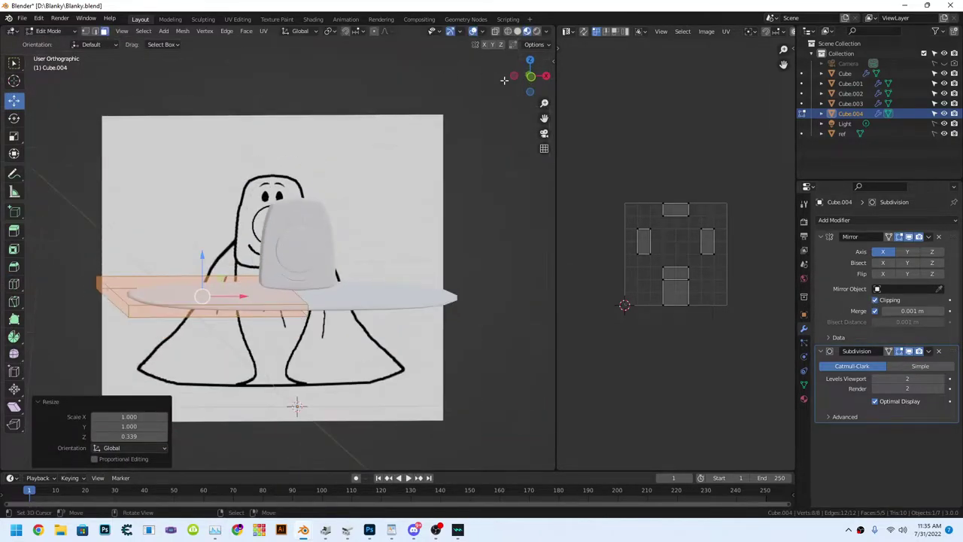
key(KP_1)
click(14, 283)
click(207, 301)
From the top view, stretch the slab front to back by 2.861.
middle_drag(207, 301, 126, 306)
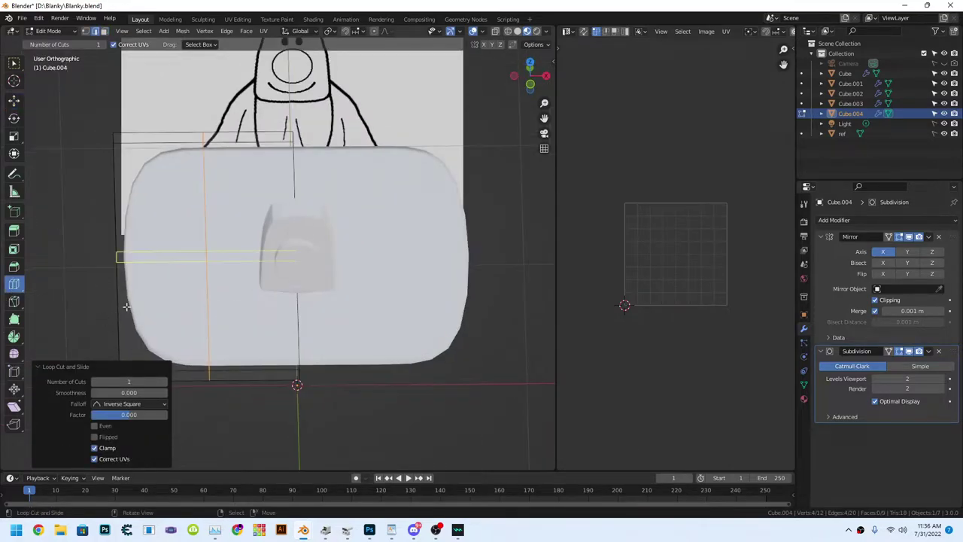
click(529, 64)
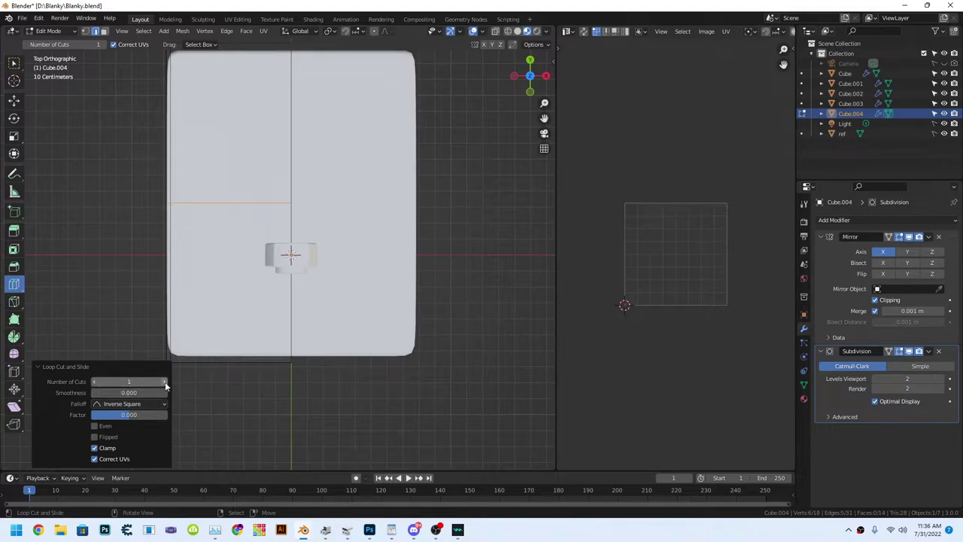
scroll(256, 262, down, 2)
key(s)
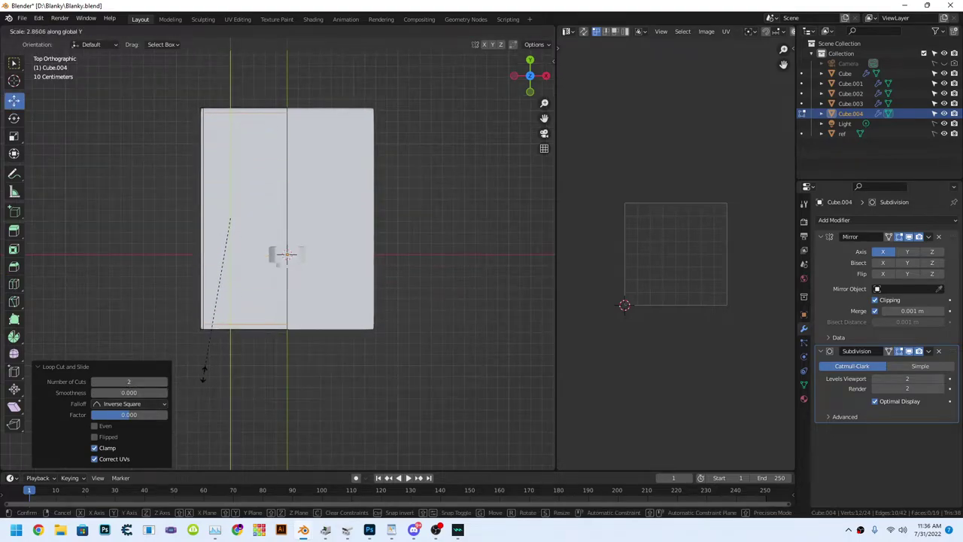
click(203, 373)
mouse_move(203, 373)
middle_down()
mouse_move(359, 170)
mouse_move(205, 234)
middle_up()
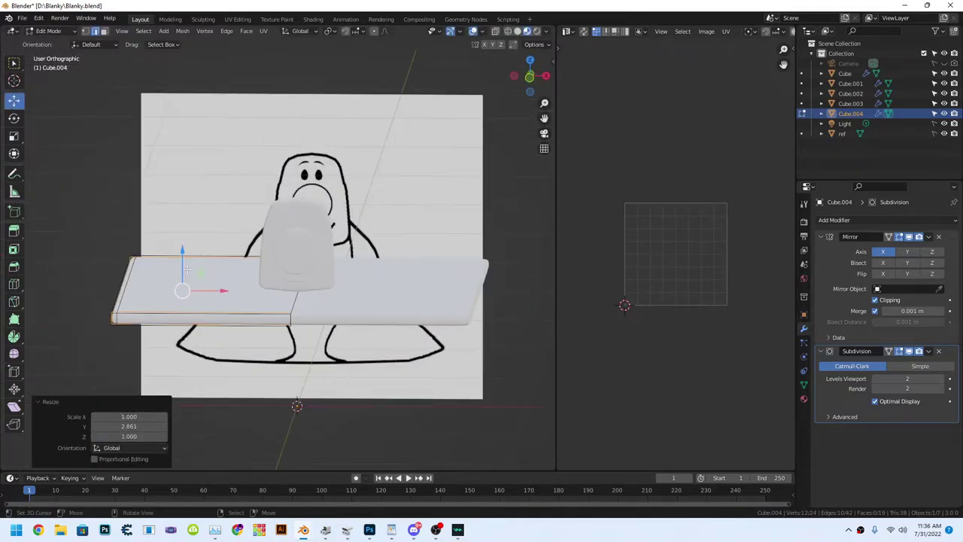
middle_drag(187, 269, 273, 365)
Add an edge loop along the slab's edge and raise it to bend the slab.
key(ctrl+r)
click(112, 250)
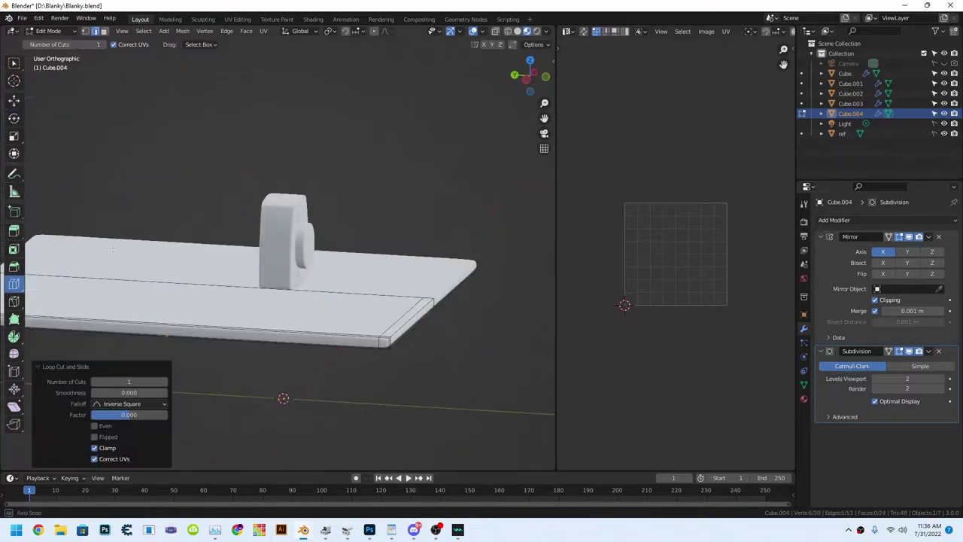
click(13, 101)
drag(111, 226, 112, 181)
mouse_move(113, 181)
middle_down()
mouse_move(173, 225)
mouse_move(216, 197)
mouse_move(348, 215)
mouse_move(251, 290)
mouse_move(188, 286)
mouse_move(301, 226)
mouse_move(380, 4)
middle_up()
Add another edge loop and pull a blanket corner down into a drape with soft falloff.
click(241, 309)
click(13, 283)
click(188, 286)
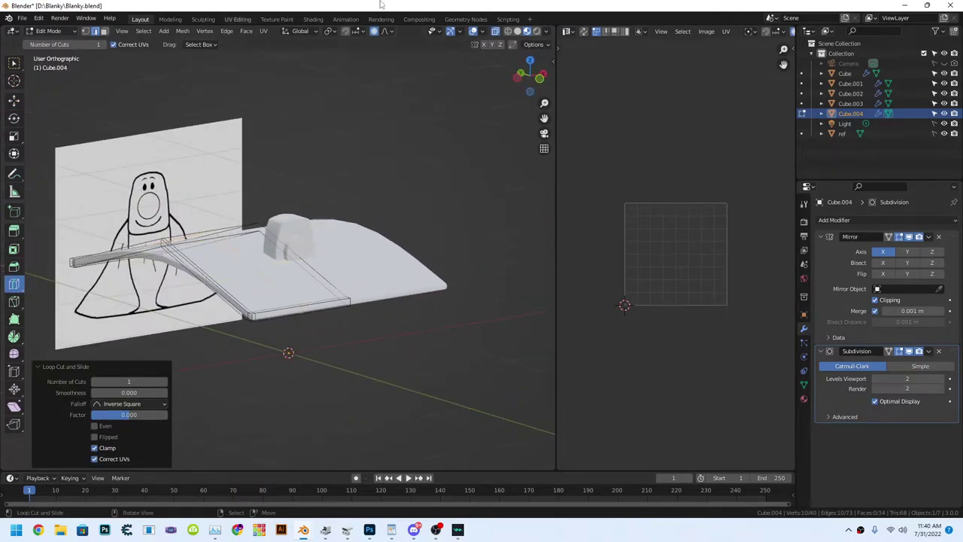
middle_drag(163, 188, 241, 333)
click(241, 334)
drag(247, 291, 251, 386)
mouse_move(251, 387)
middle_down()
mouse_move(382, 248)
mouse_move(444, 121)
middle_up()
key(g)
click(299, 385)
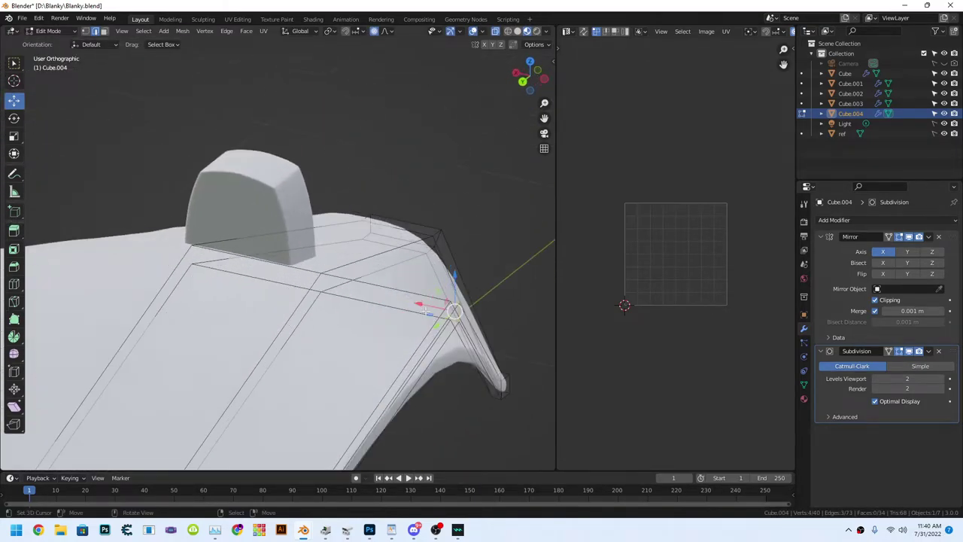
drag(445, 119, 448, 197)
middle_drag(448, 197, 430, 234)
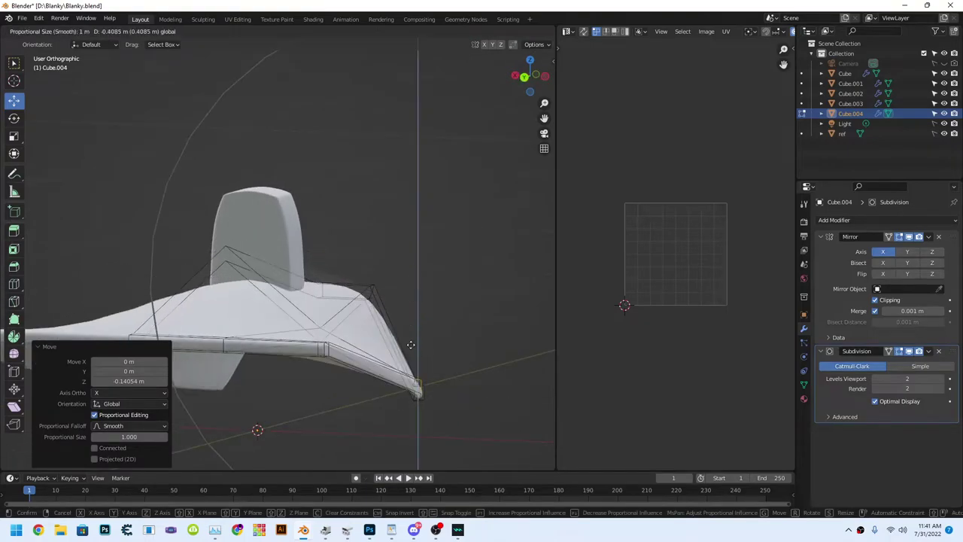
Raise the blanket's edge and pull its front tip down, comparing against the reference.
middle_drag(388, 304, 300, 431)
drag(299, 316, 349, 302)
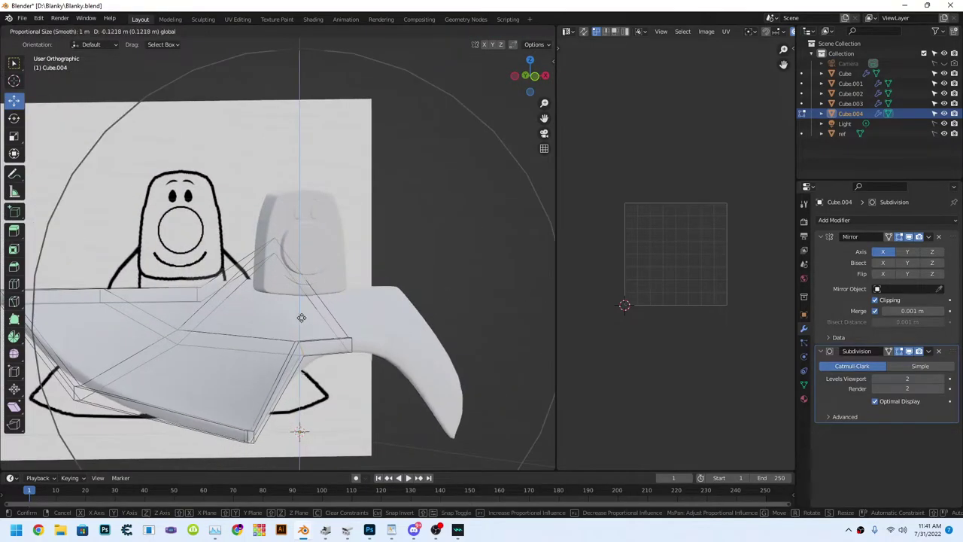
click(349, 285)
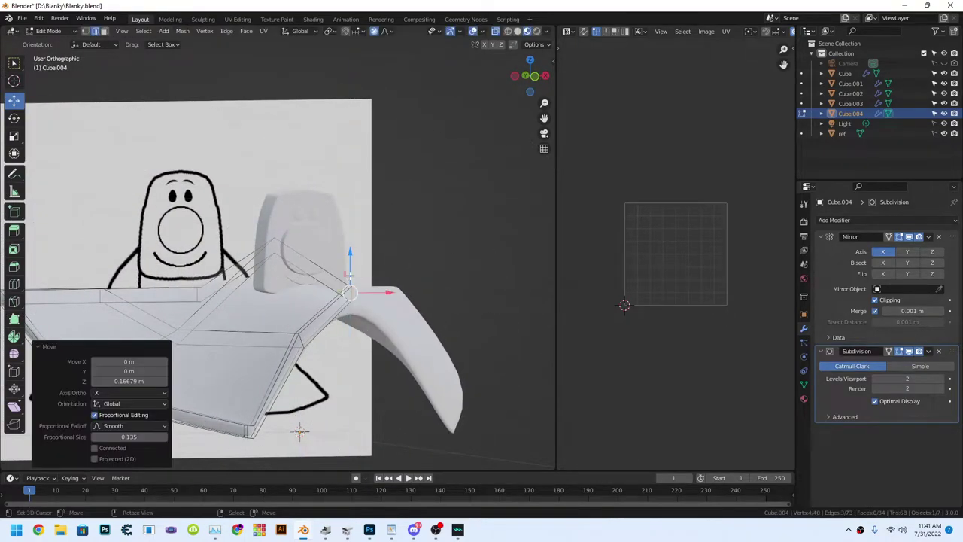
scroll(324, 331, down, 3)
middle_drag(293, 376, 226, 346)
right_click(306, 380)
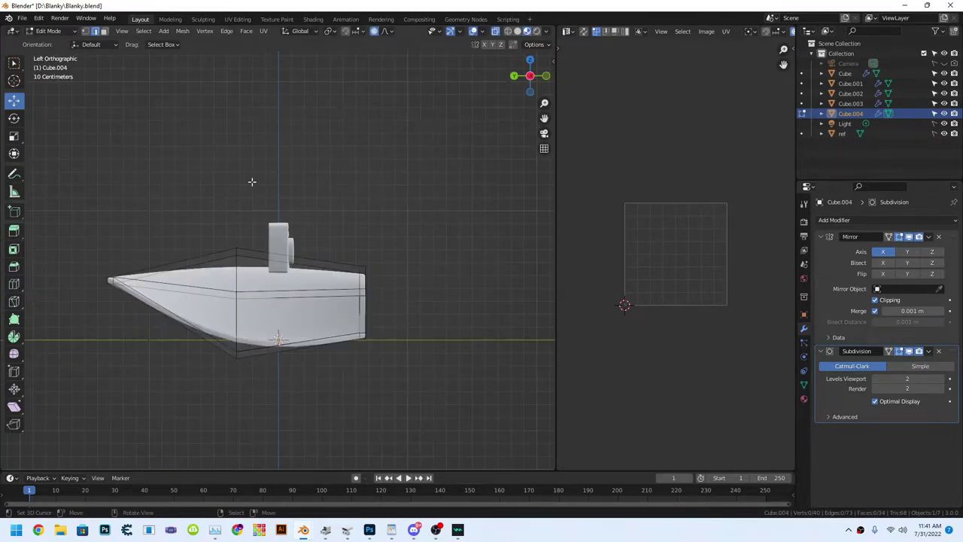
click(226, 346)
Bend a top corner of the blanket outward and lift part of it with smooth falloff.
middle_drag(176, 334, 226, 324)
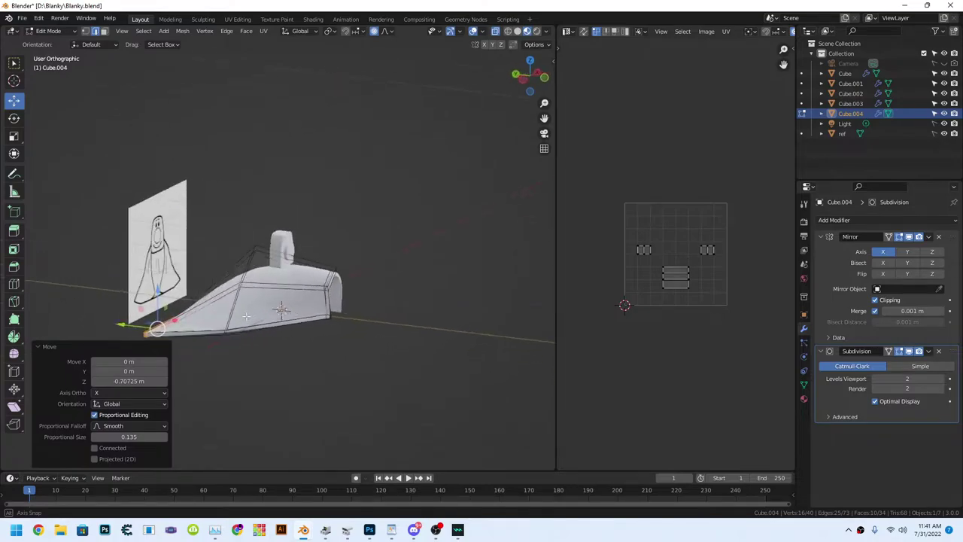
scroll(301, 316, up, 4)
click(423, 280)
click(349, 272)
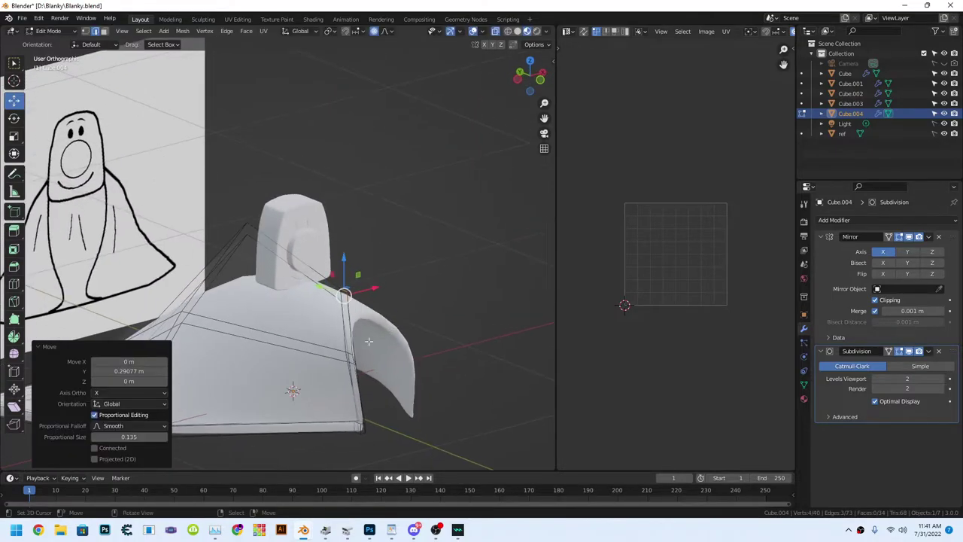
key(g)
click(361, 313)
In side view, move the selected blanket vertices, then shift them vertically along Z.
middle_drag(361, 313, 220, 339)
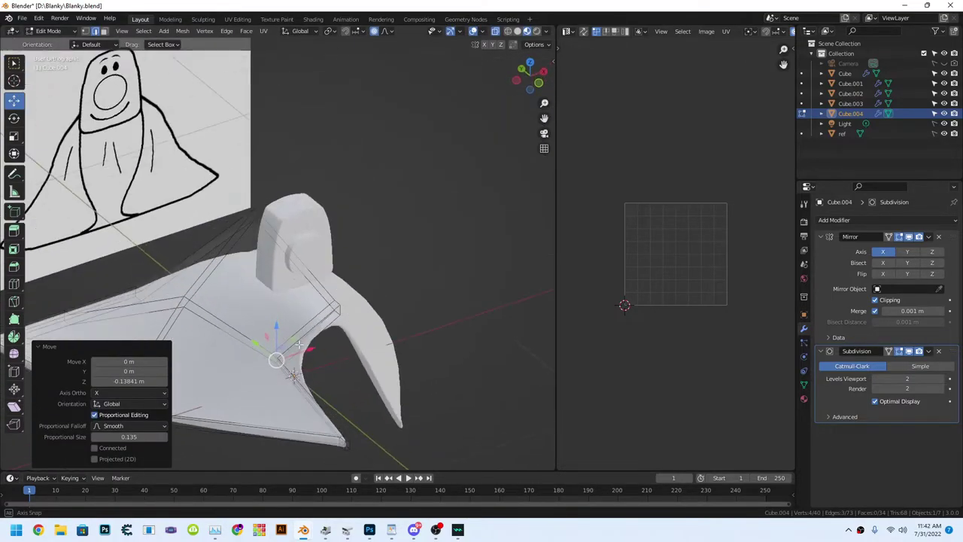
click(539, 87)
middle_drag(539, 88, 344, 101)
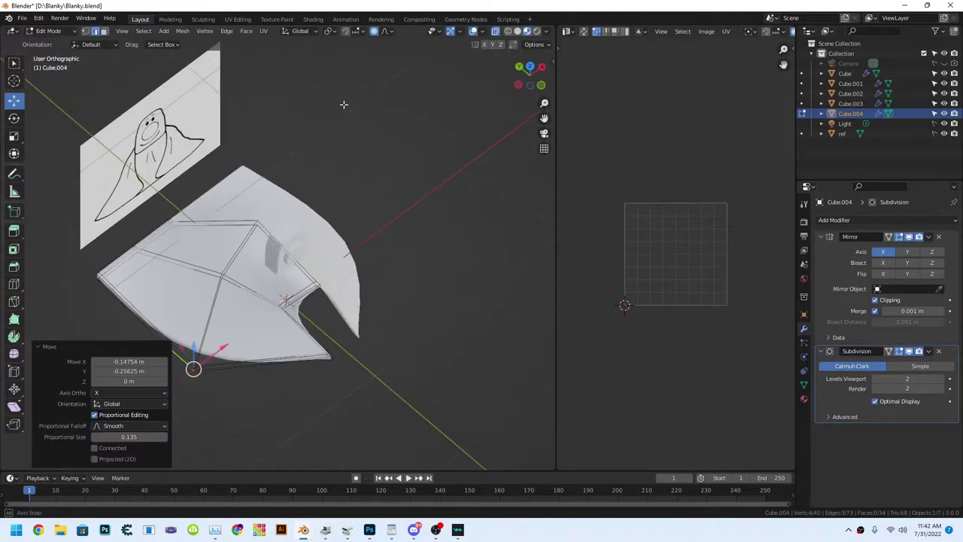
scroll(363, 301, up, 3)
key(KP_3)
key(g)
click(344, 279)
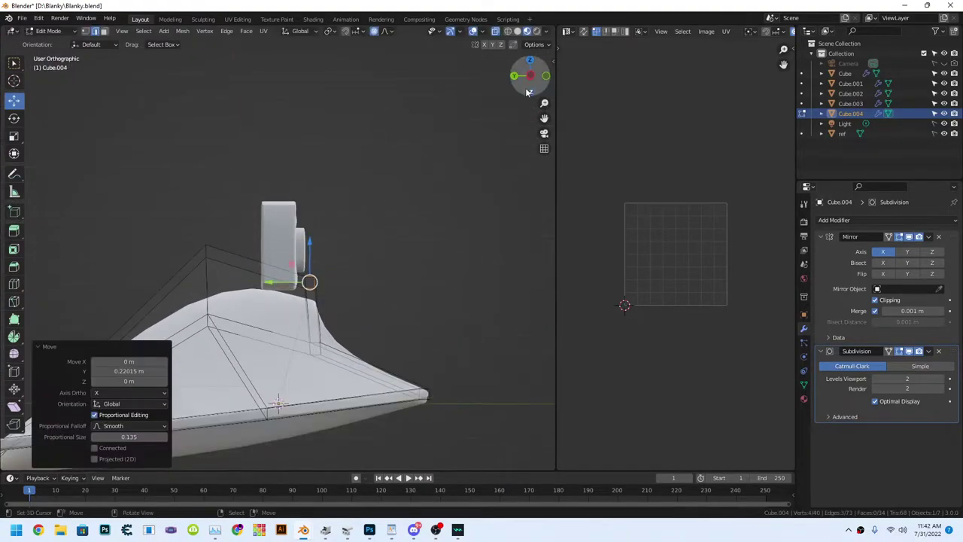
scroll(301, 271, down, 3)
key(g)
key(z)
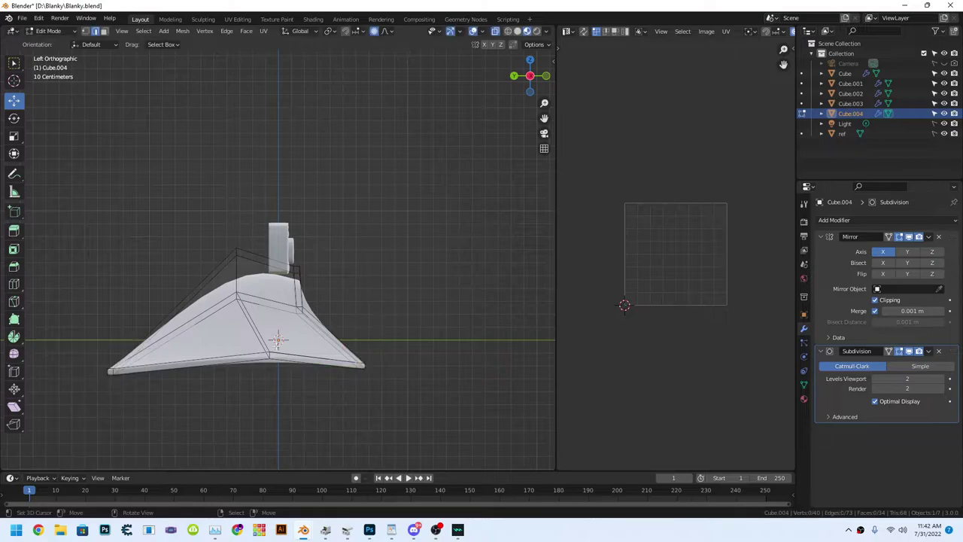
click(274, 338)
From the front, select and move a group of blanket vertices, then view from the top.
middle_drag(276, 283, 325, 380)
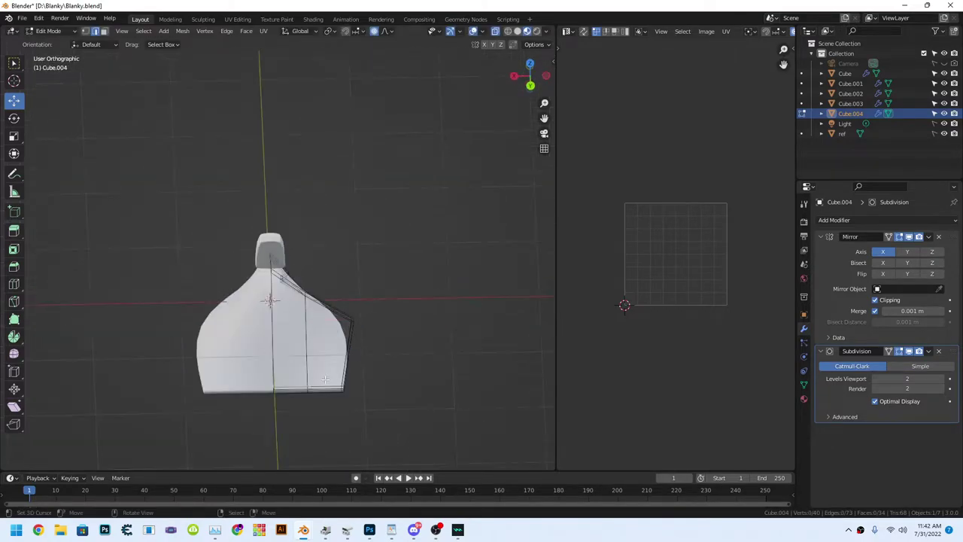
drag(364, 411, 364, 411)
key(g)
click(320, 350)
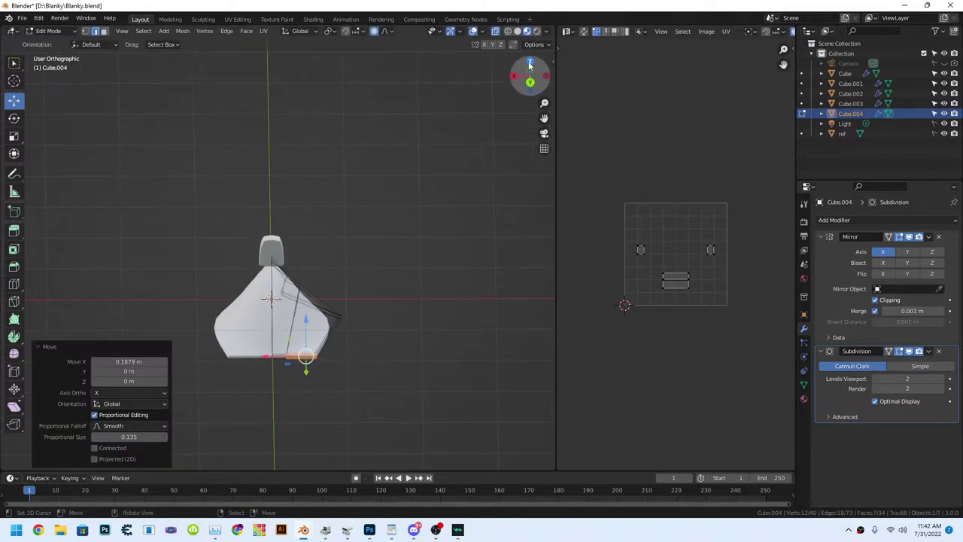
click(529, 63)
Rotate the selected blanket edge with soft falloff and frame it in the view.
key(b)
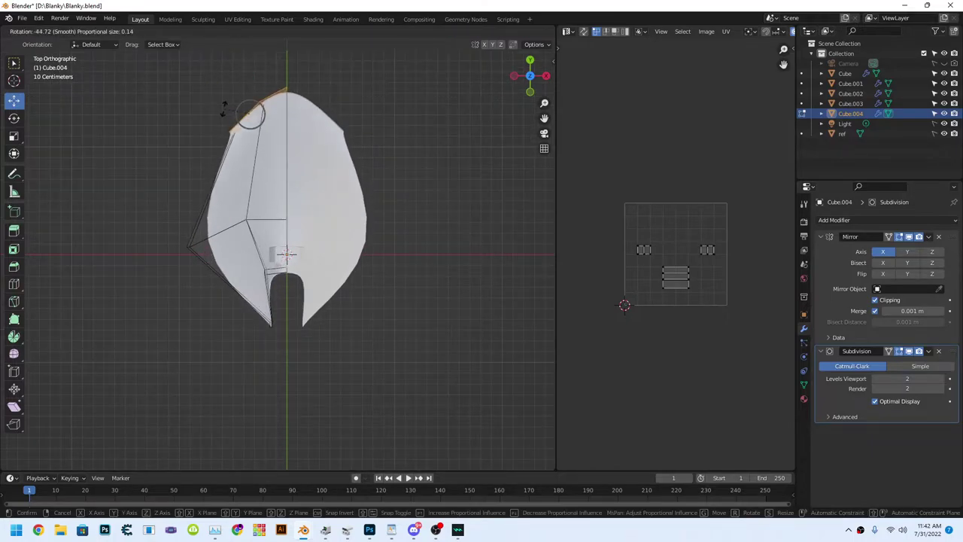
click(223, 109)
middle_drag(258, 125, 290, 101)
scroll(278, 140, up, 5)
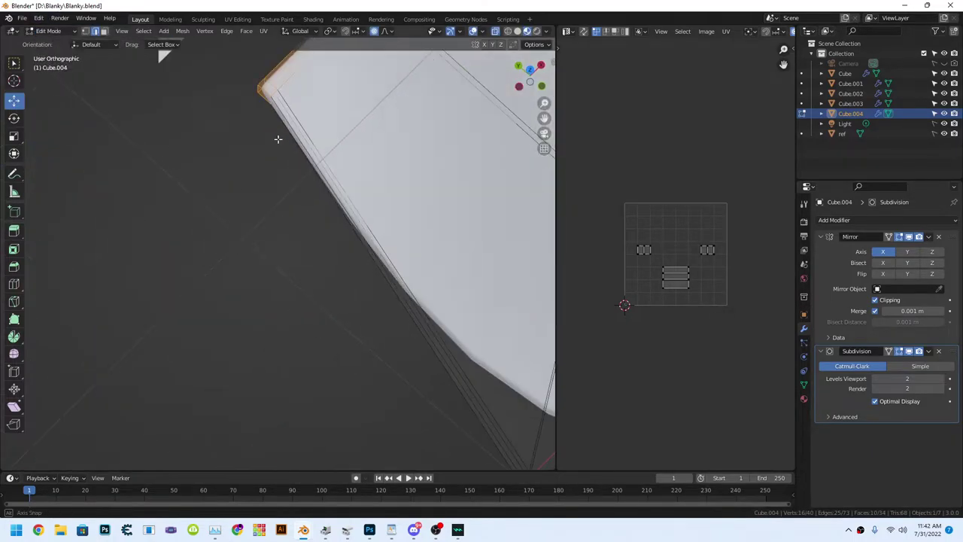
middle_drag(278, 139, 181, 313)
key(KP_Decimal)
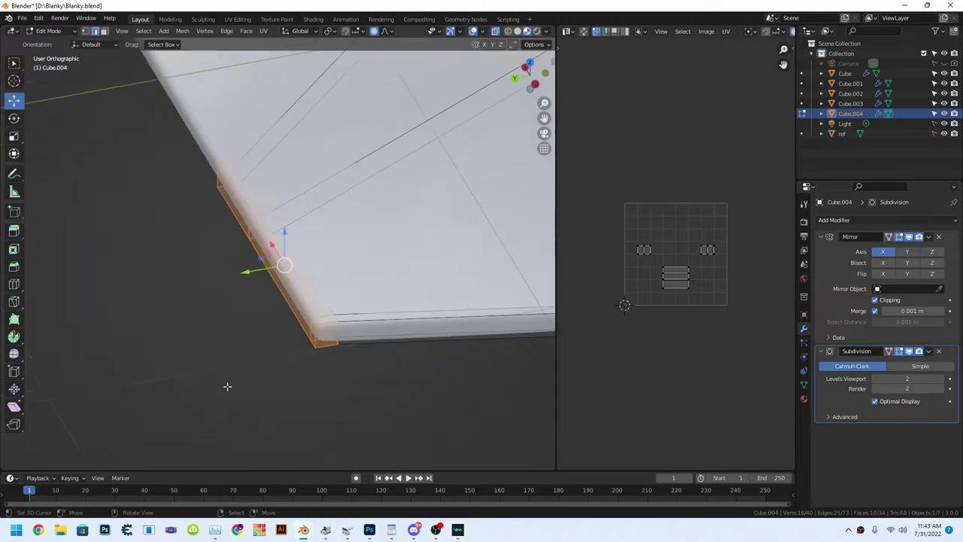
Move the selected corner, then another rim edge, with proportional soft falloff.
key(g)
click(279, 269)
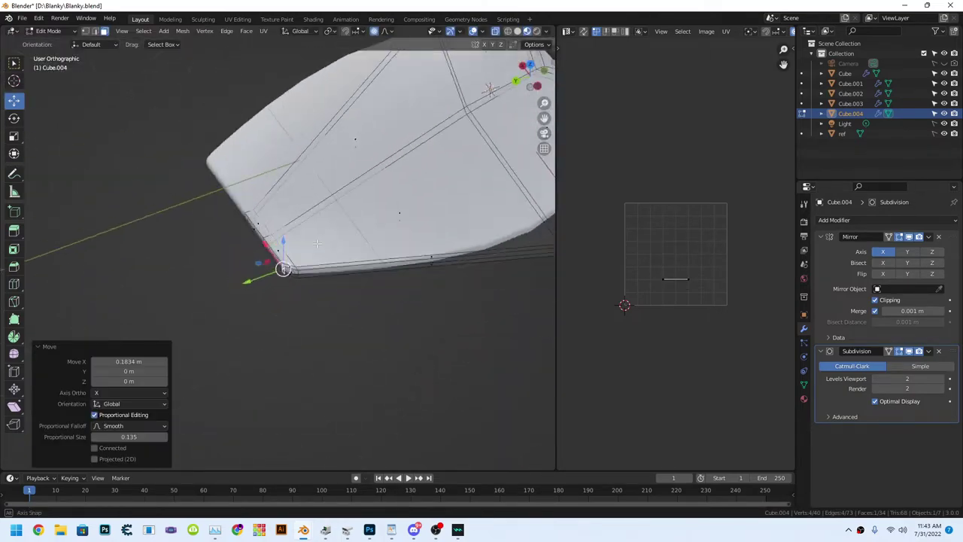
click(117, 203)
key(g)
scroll(113, 199, down, 3)
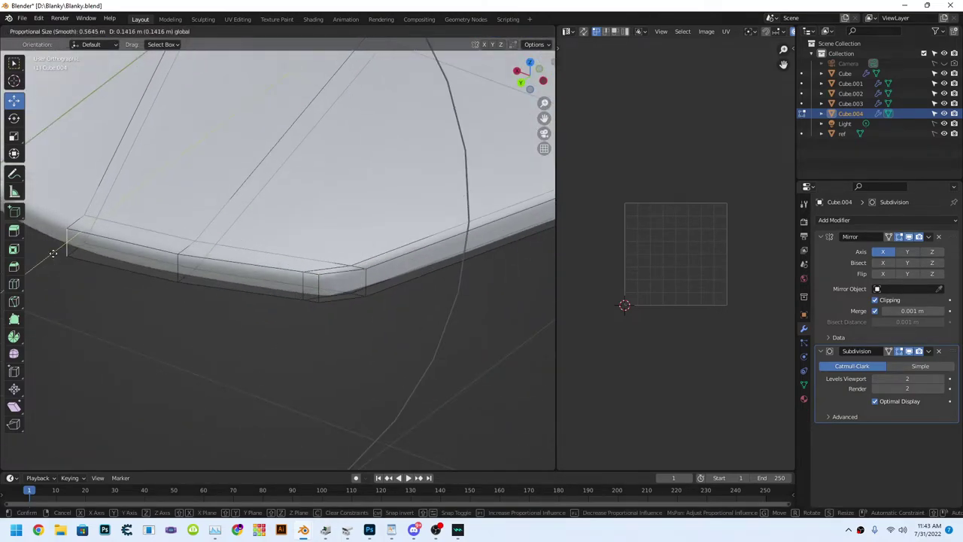
click(65, 241)
mouse_move(64, 240)
middle_down()
mouse_move(226, 273)
mouse_move(151, 215)
middle_up()
scroll(150, 215, up, 3)
Nudge the rim corner twice along Y, then turn off proportional editing.
key(g)
key(y)
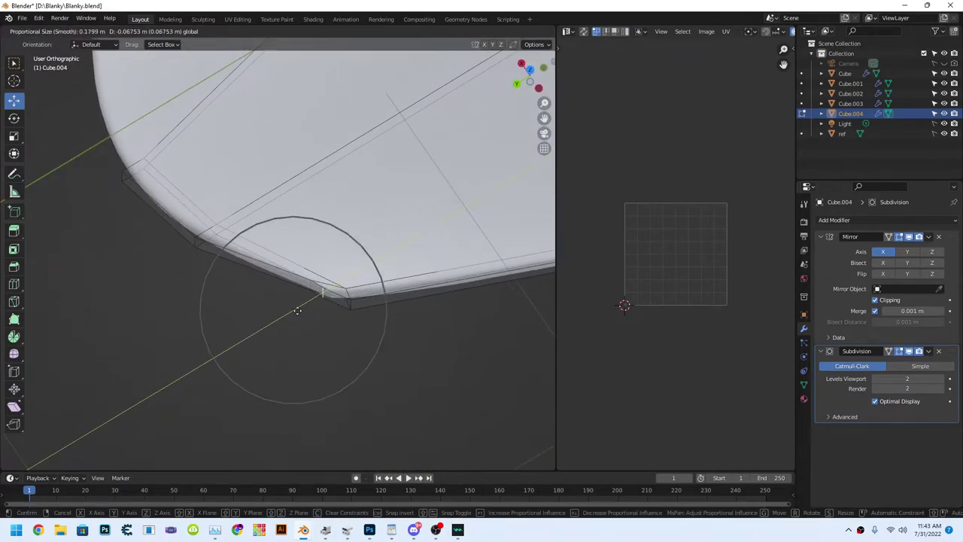
click(305, 306)
key(g)
key(y)
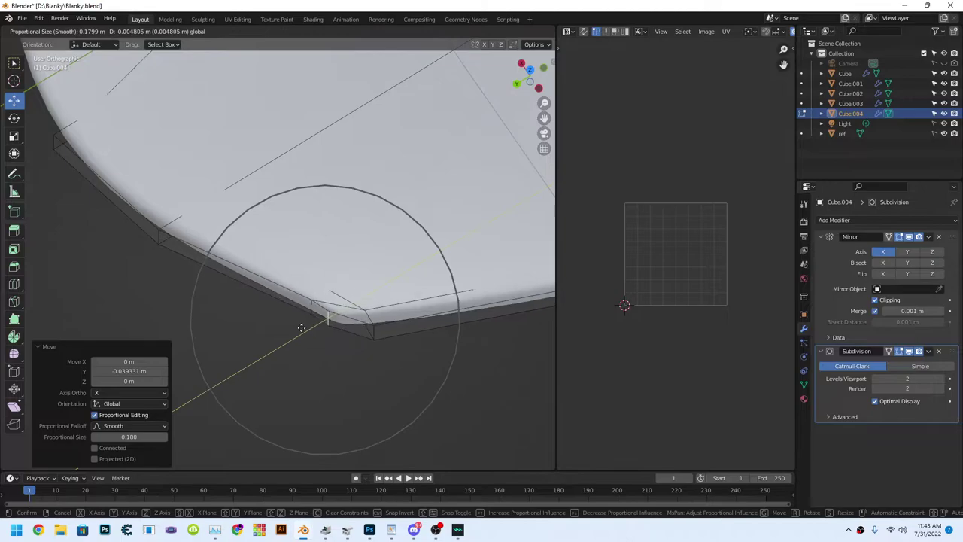
click(328, 318)
key(o)
click(329, 309)
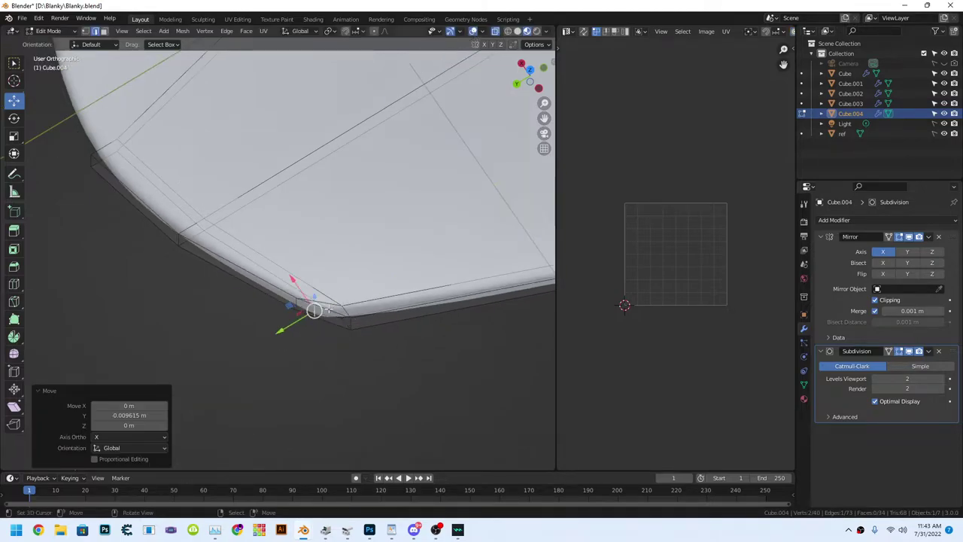
Move the corner vertex vertically along Z in back view.
key(g)
click(409, 215)
key(ctrl+KP_1)
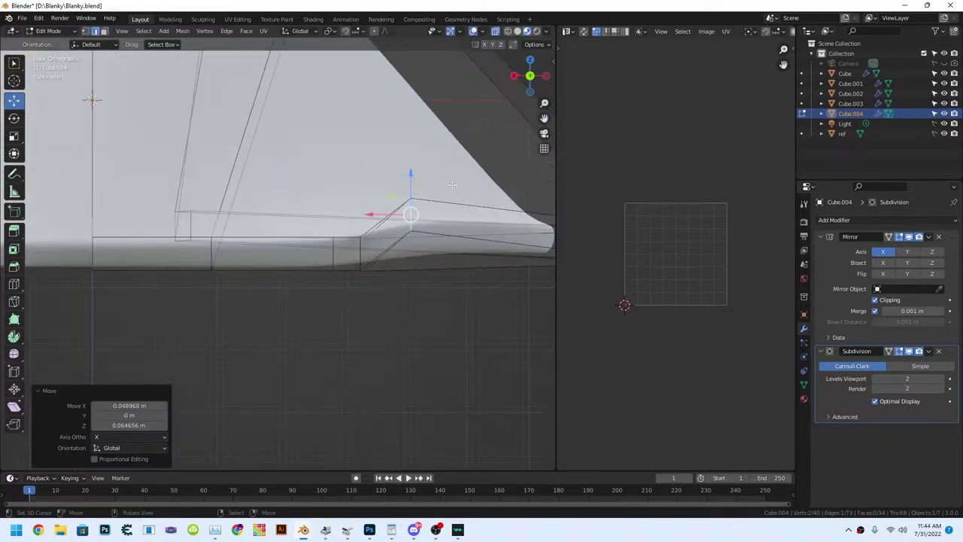
key(g)
key(z)
click(414, 220)
middle_drag(414, 220, 346, 266)
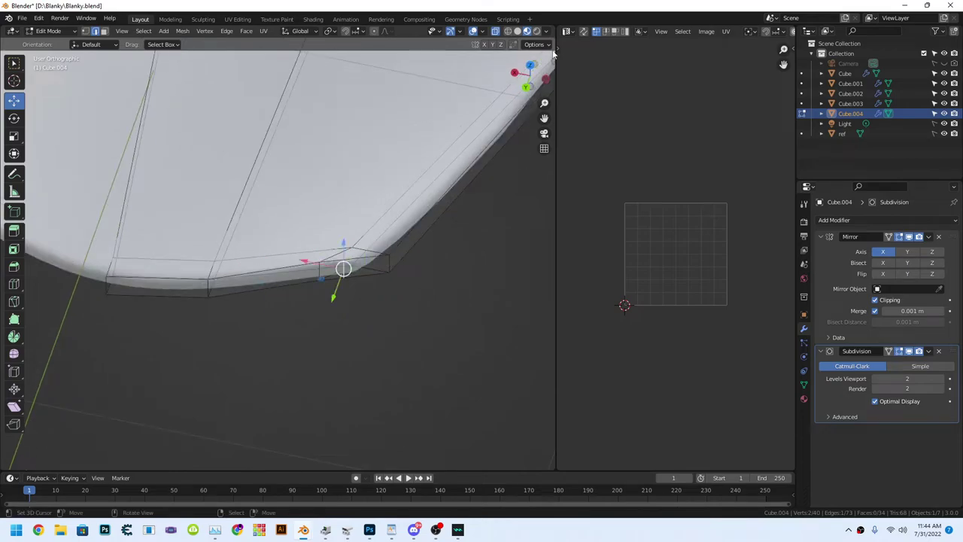
middle_drag(553, 51, 346, 263)
Fine-tune the corner vertex position with several small moves from different angles.
key(g)
click(226, 256)
key(g)
click(294, 170)
mouse_move(294, 170)
middle_down()
mouse_move(364, 184)
mouse_move(344, 161)
middle_up()
key(ctrl+KP_1)
key(g)
click(389, 133)
mouse_move(389, 133)
middle_down()
mouse_move(529, 83)
mouse_move(432, 143)
mouse_move(526, 65)
mouse_move(459, 40)
middle_up()
key(g)
click(432, 143)
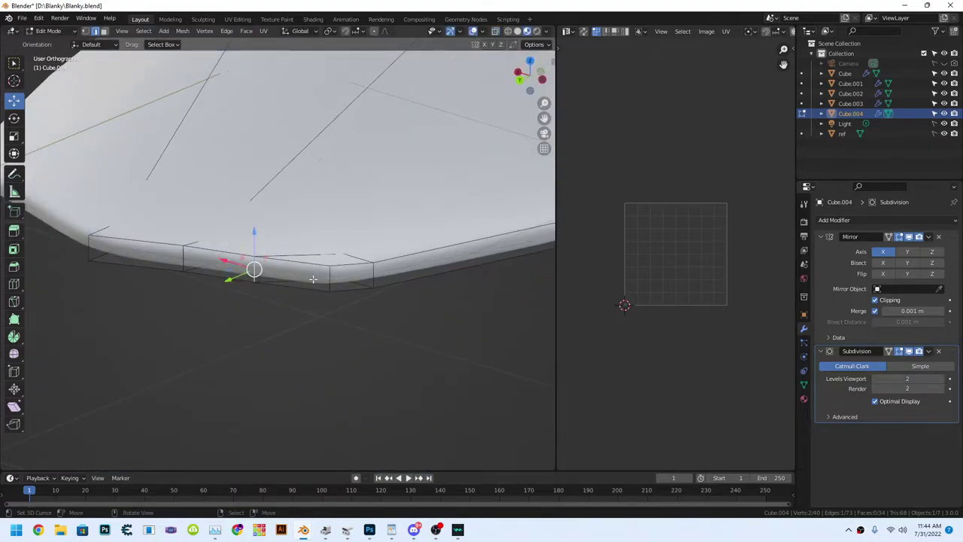
Re-enable proportional editing and make two soft-falloff moves on the rim.
key(o)
middle_drag(362, 41, 151, 326)
key(g)
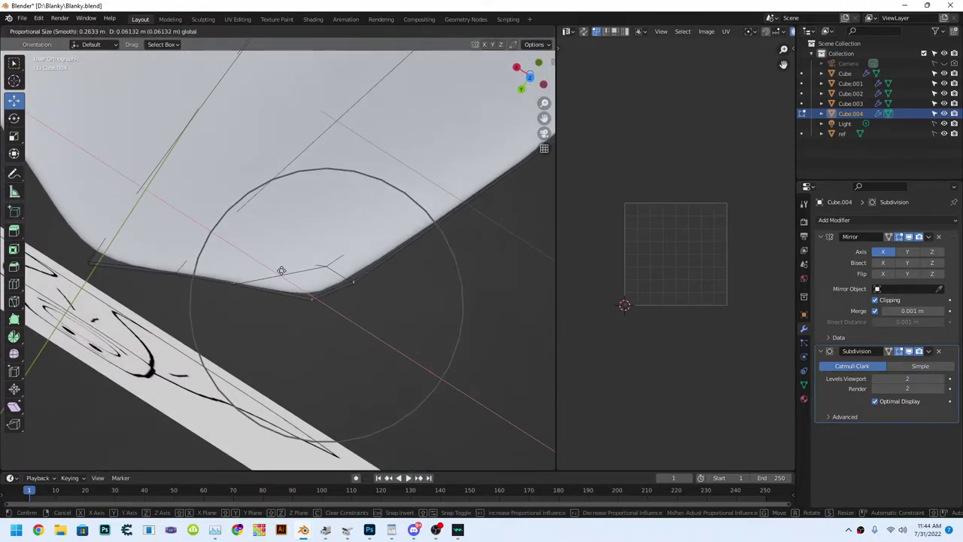
click(281, 270)
key(g)
click(338, 282)
mouse_move(338, 282)
middle_down()
mouse_move(336, 233)
mouse_move(498, 215)
mouse_move(165, 170)
mouse_move(308, 243)
mouse_move(374, 245)
mouse_move(226, 153)
mouse_move(490, 361)
middle_up()
Reposition a rim vertex in front view, then select a bottom vertex.
click(375, 235)
key(KP_1)
key(g)
click(211, 163)
click(475, 370)
Move a bottom vertex along Z, then box-select the hem and flatten it to one height.
key(KP_1)
key(g)
key(z)
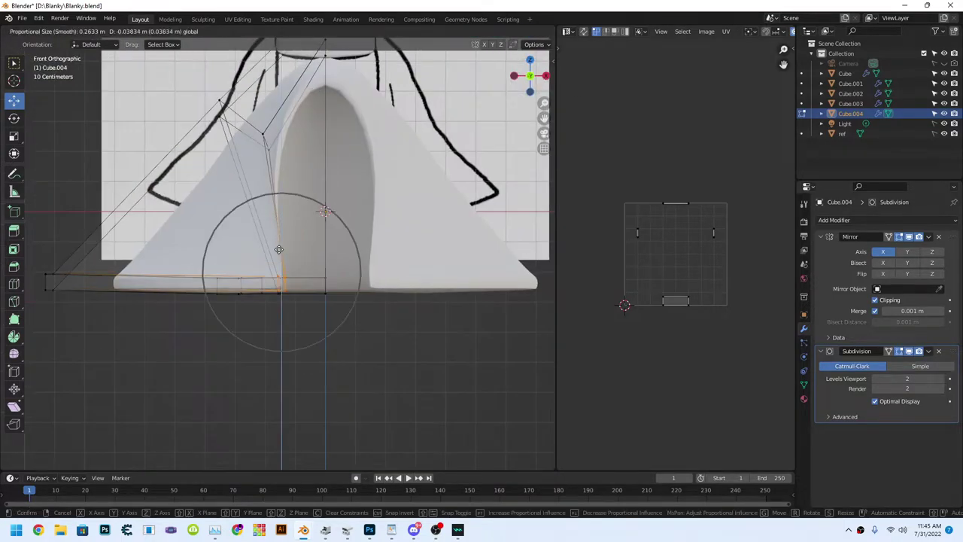
click(282, 251)
scroll(284, 318, up, 3)
scroll(279, 284, down, 3)
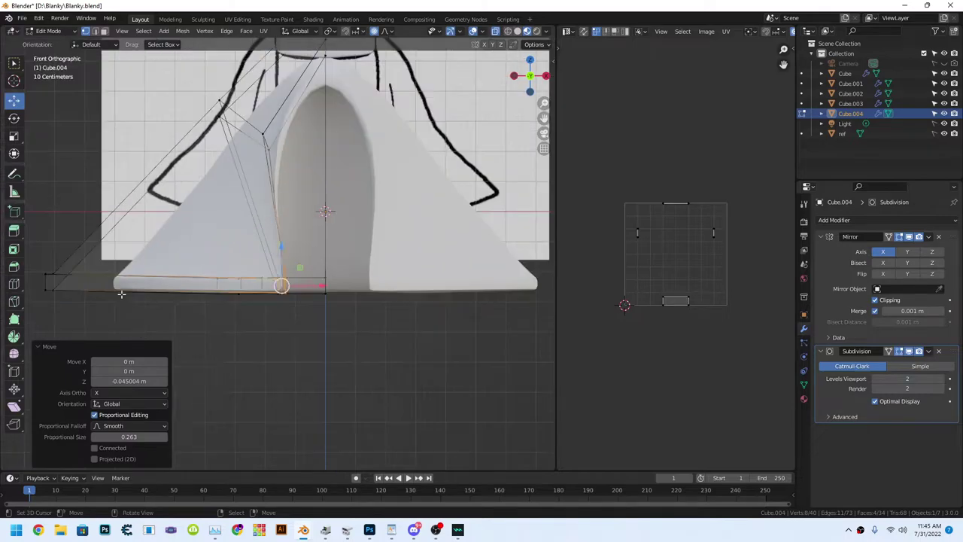
drag(36, 287, 277, 311)
click(260, 331)
scroll(241, 323, down, 2)
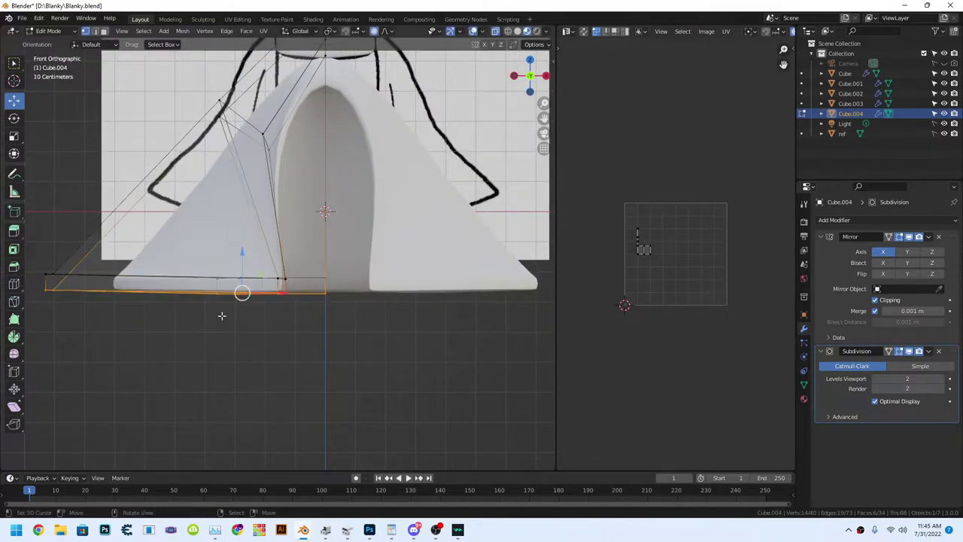
click(229, 335)
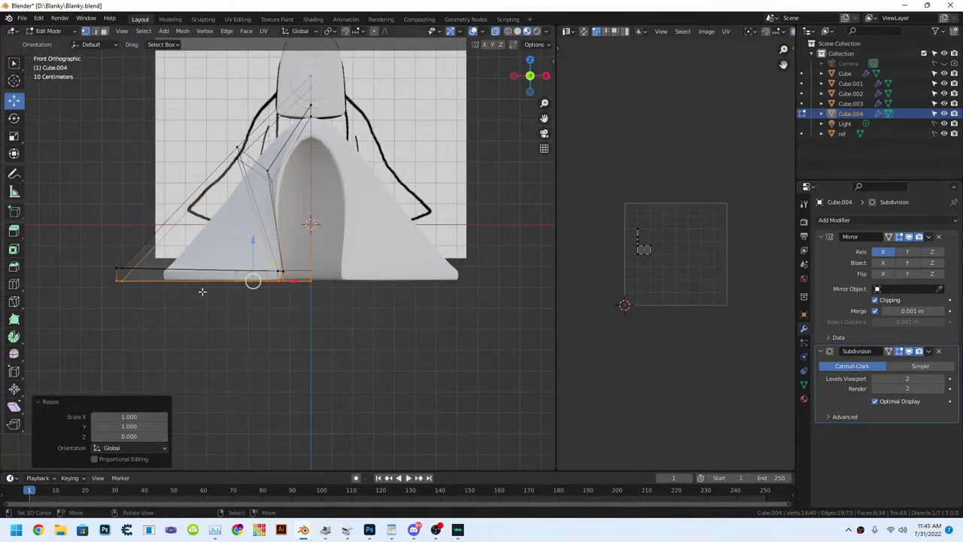
Raise the blanket's top vertex.
mouse_move(253, 279)
middle_down()
mouse_move(385, 244)
mouse_move(385, 213)
middle_up()
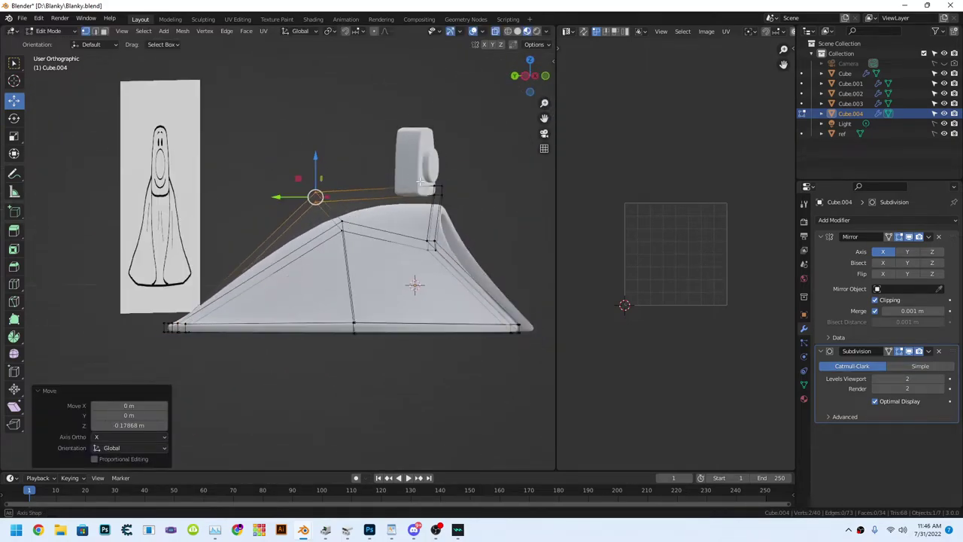
middle_drag(386, 166, 362, 188)
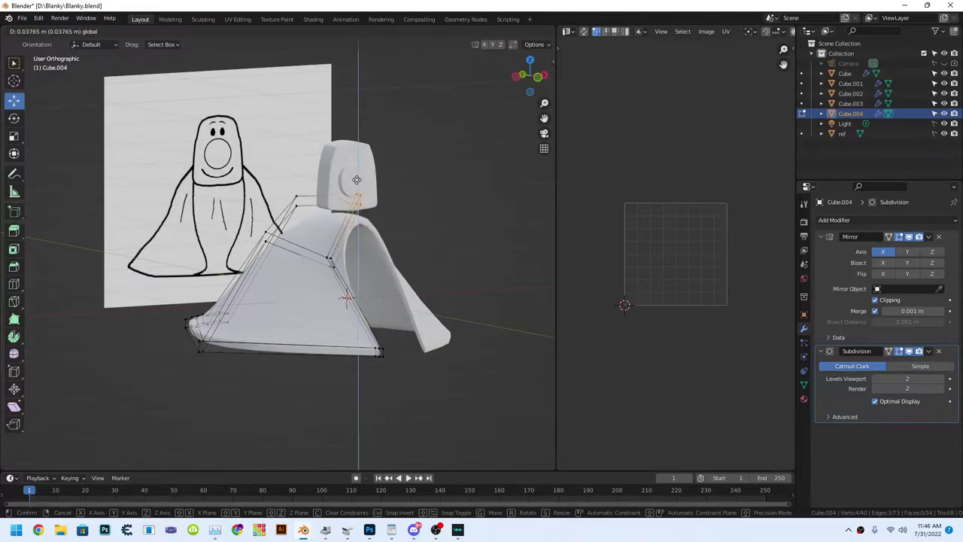
click(370, 236)
middle_drag(370, 235, 451, 211)
Select the whole blanket, enlarge it and shift it to line up with the reference drawing.
key(a)
middle_drag(490, 161, 509, 288)
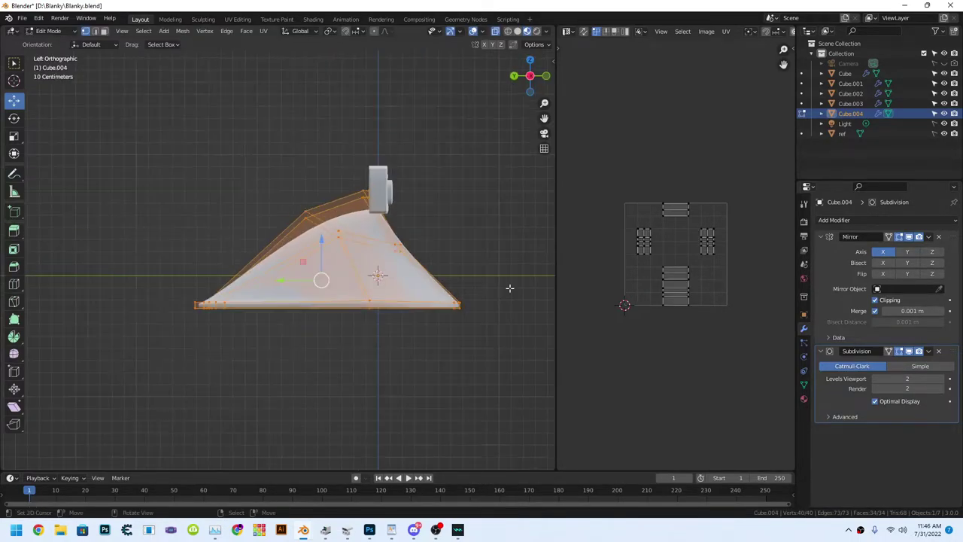
click(447, 288)
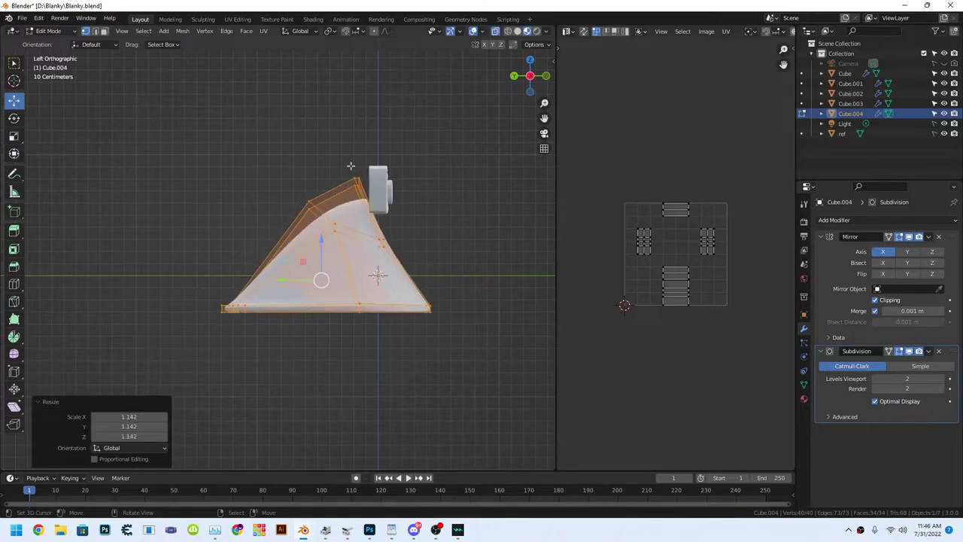
click(306, 203)
middle_drag(306, 204, 298, 158)
key(s)
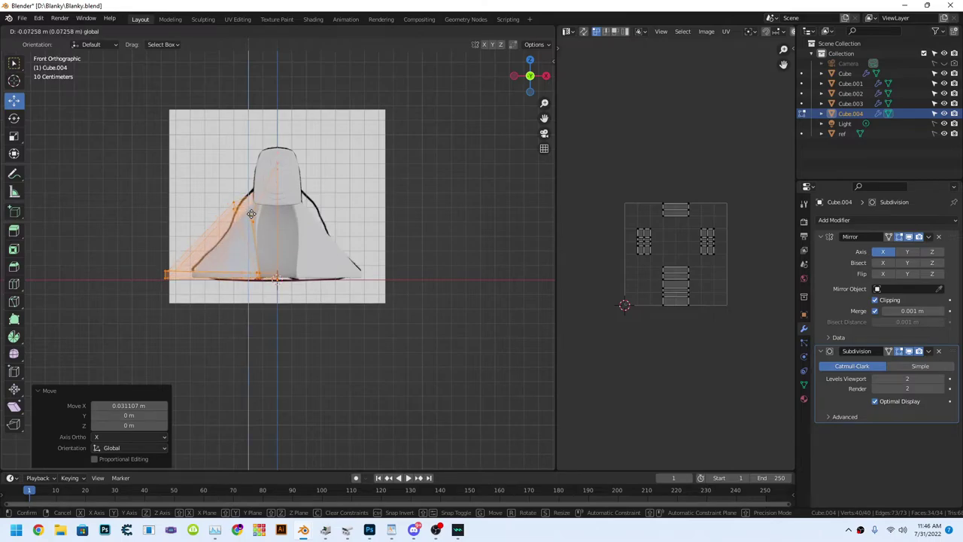
click(251, 213)
middle_drag(251, 214, 390, 190)
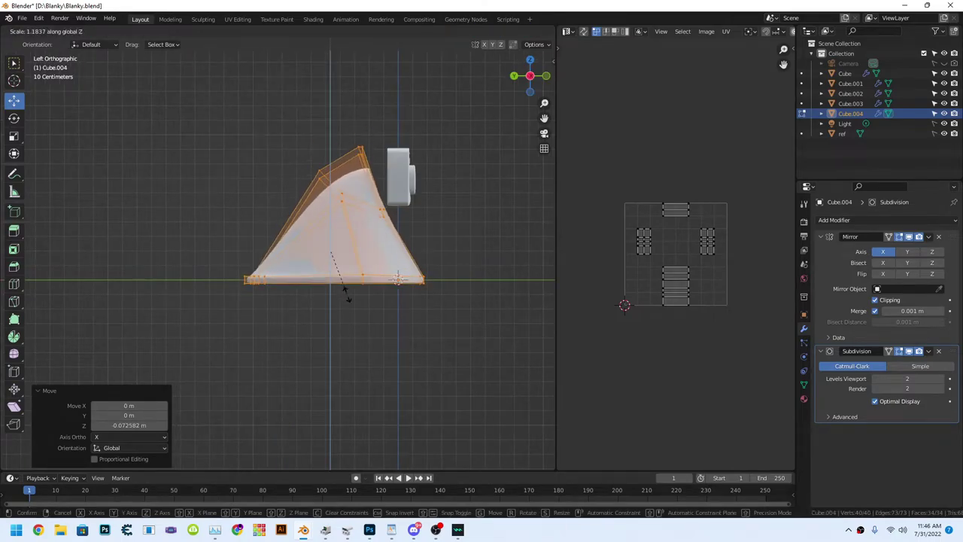
click(329, 225)
Move the blanket's top vertices toward the back of the head.
mouse_move(329, 225)
middle_down()
mouse_move(501, 77)
mouse_move(421, 83)
mouse_move(432, 63)
middle_up()
key(g)
click(421, 82)
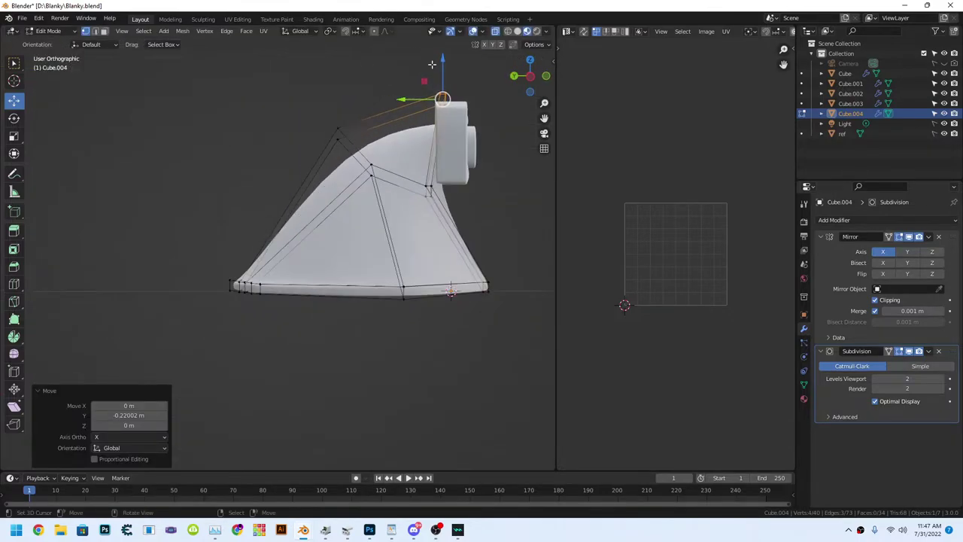
Cut a new edge loop across the blanket mesh.
mouse_move(438, 187)
middle_down()
mouse_move(421, 173)
mouse_move(452, 193)
middle_up()
scroll(451, 193, up, 3)
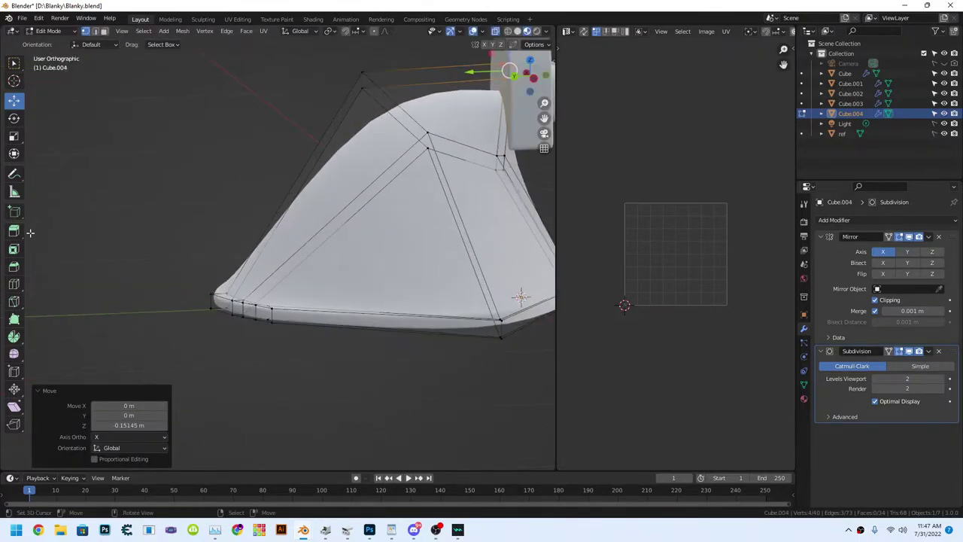
key(ctrl+r)
click(328, 200)
key(ctrl+r)
middle_drag(42, 68, 303, 206)
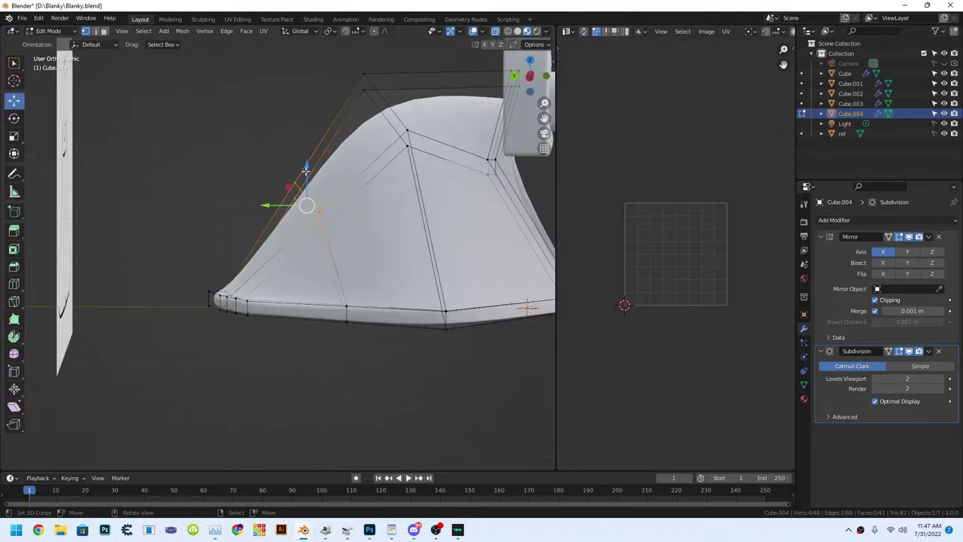
click(303, 206)
scroll(307, 221, up, 2)
Pull the blanket's side vertex and corner outward along X in the left view.
key(shift+space)
key(g)
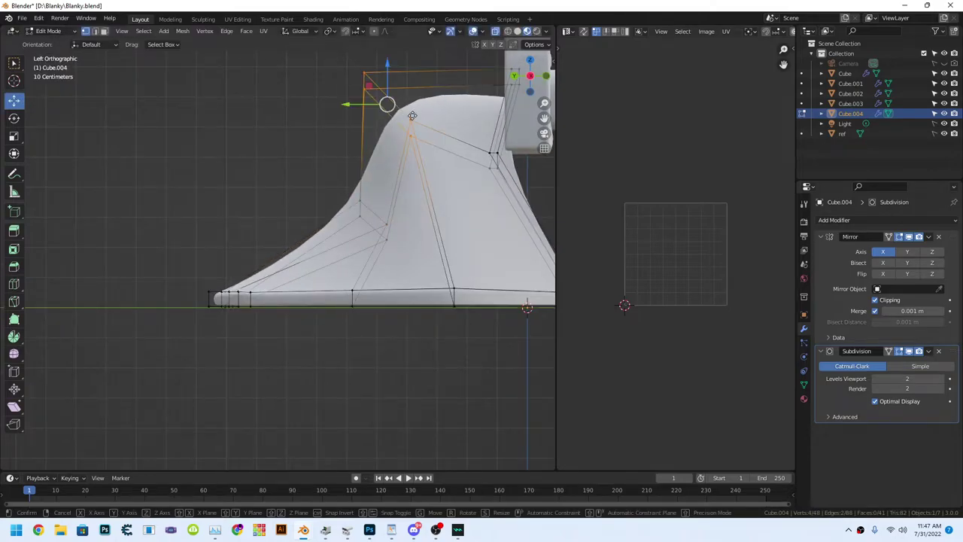
mouse_move(413, 115)
mouse_down()
mouse_move(447, 155)
mouse_move(433, 155)
mouse_up()
mouse_move(433, 155)
middle_down()
mouse_move(372, 223)
mouse_move(419, 140)
middle_up()
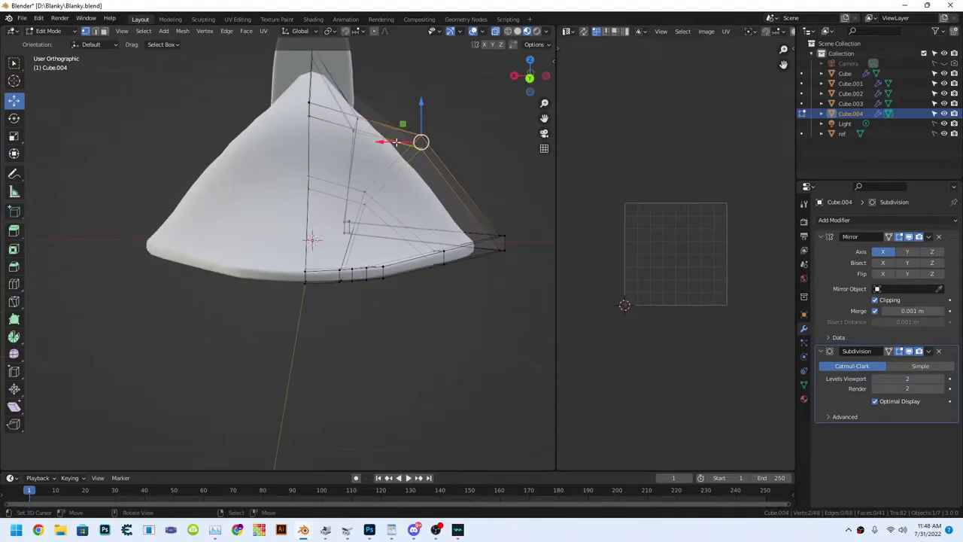
drag(419, 140, 370, 140)
middle_drag(369, 140, 457, 40)
click(530, 76)
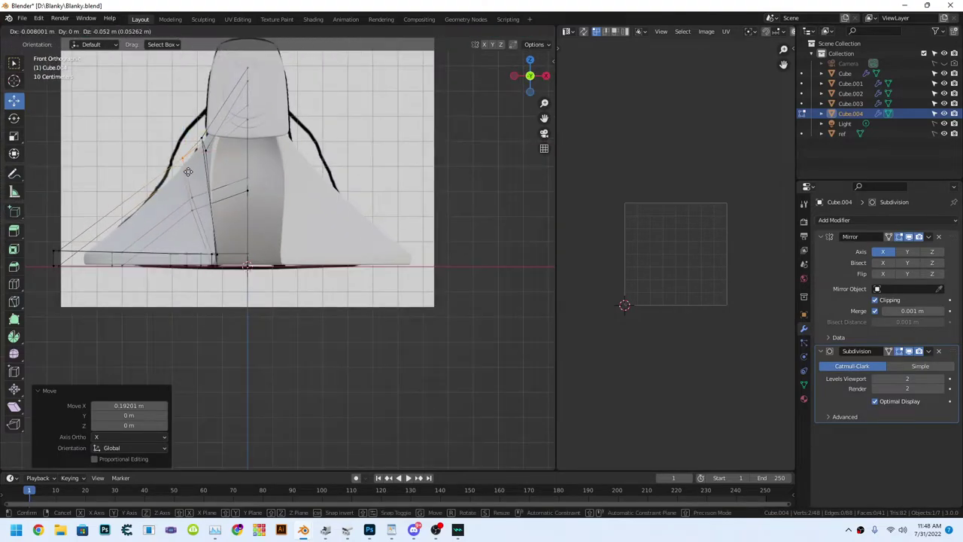
right_click(188, 171)
middle_drag(188, 172, 421, 150)
Move outline vertices in front view to follow the reference drawing.
click(530, 76)
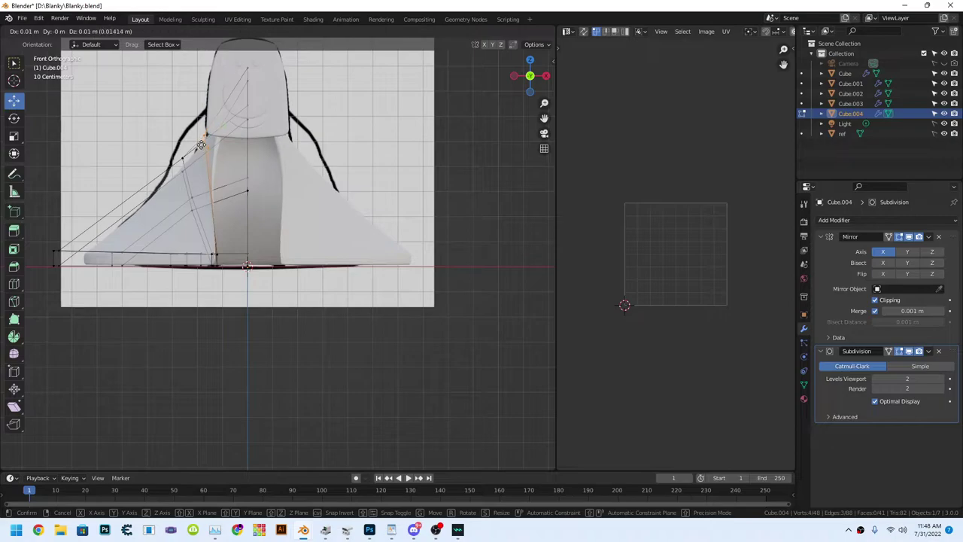
click(211, 158)
middle_drag(212, 158, 549, 71)
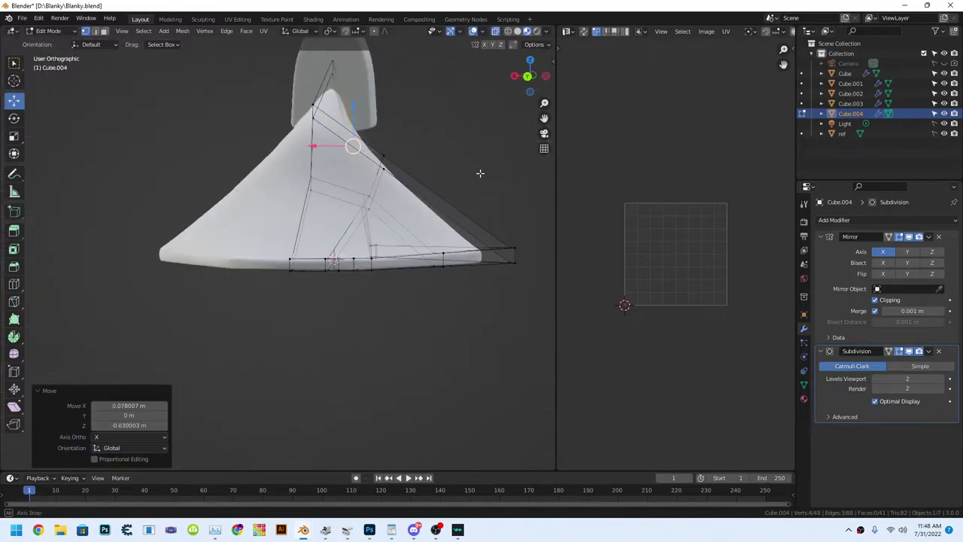
click(547, 73)
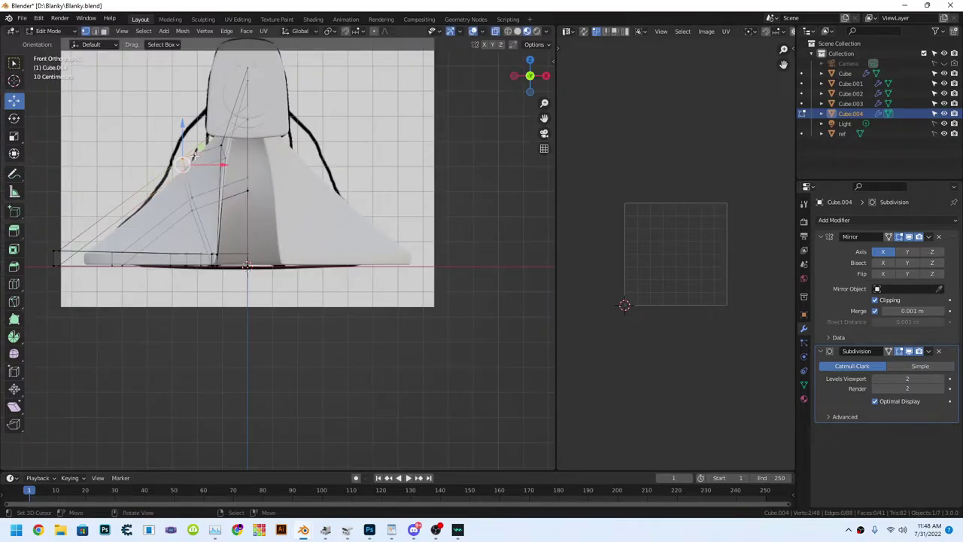
click(162, 90)
scroll(122, 181, down, 1)
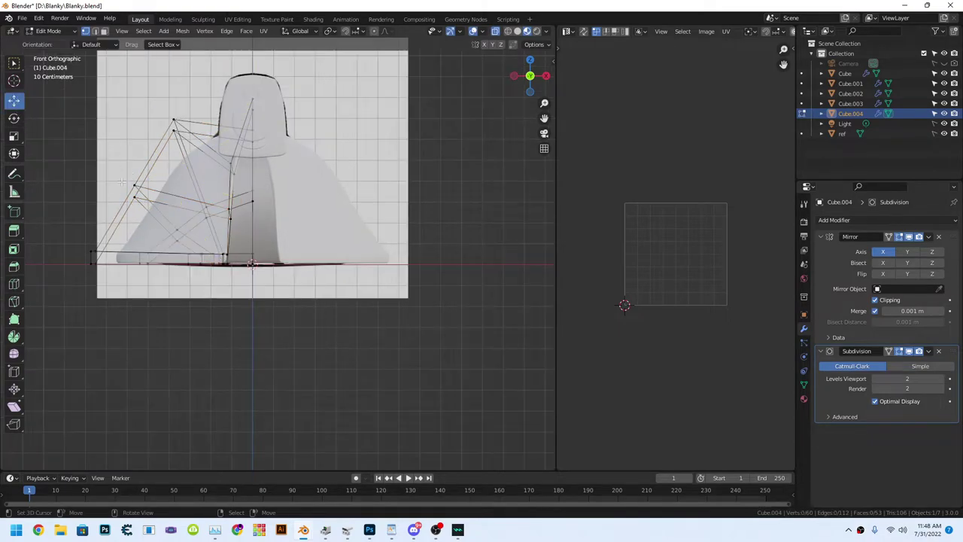
click(169, 191)
mouse_move(169, 191)
middle_down()
mouse_move(383, 92)
mouse_move(237, 151)
mouse_move(299, 251)
mouse_move(241, 207)
mouse_move(457, 258)
middle_up()
Adjust a lower vertex and a back-edge vertex of the blanket from the left view.
click(210, 150)
click(201, 207)
key(g)
click(227, 209)
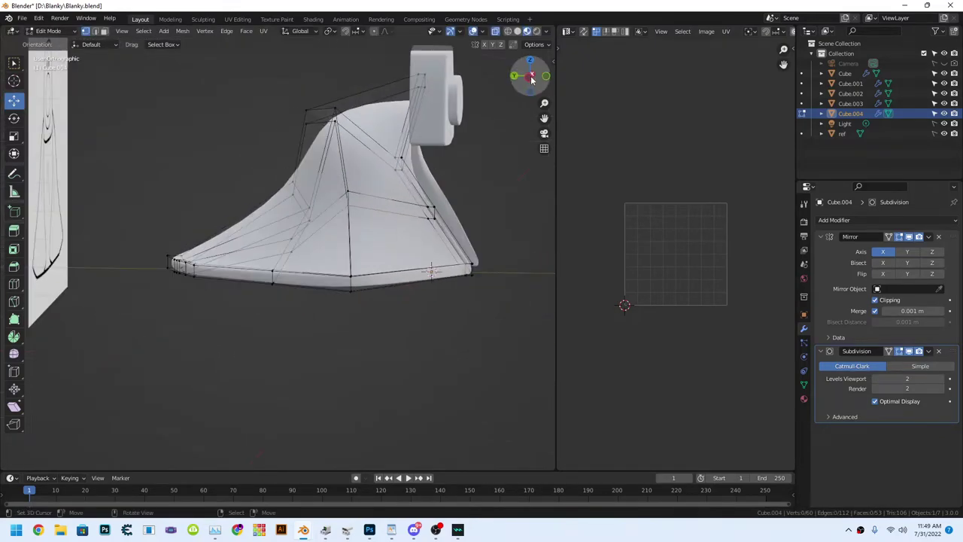
click(486, 255)
click(443, 199)
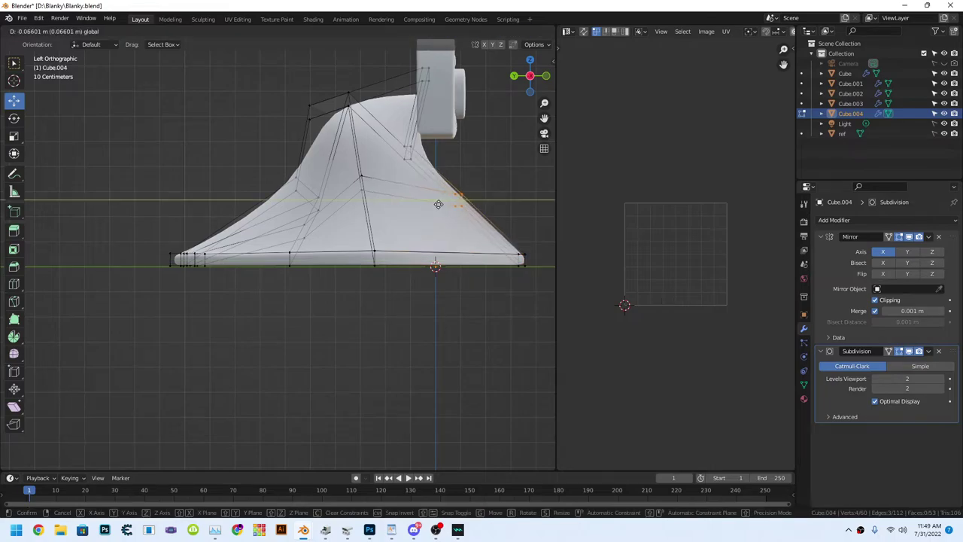
click(438, 204)
mouse_move(438, 204)
middle_down()
mouse_move(381, 171)
mouse_move(301, 226)
mouse_move(388, 217)
mouse_move(268, 222)
middle_up()
Return to Object Mode and bring up the viewport shading options.
click(48, 31)
click(53, 44)
scroll(301, 226, up, 3)
Turn off X-ray so the ghost displays as an opaque solid.
click(516, 32)
click(516, 32)
scroll(268, 222, down, 3)
Save the file as Blanky.blend and view the ghost from the front.
key(ctrl+s)
scroll(376, 260, up, 3)
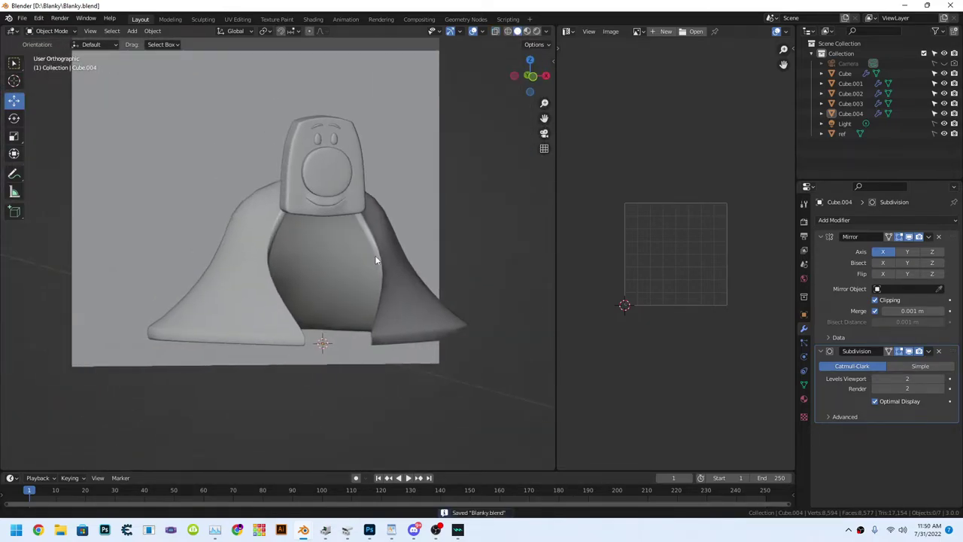
middle_drag(375, 260, 421, 226)
click(529, 78)
scroll(289, 155, down, 3)
scroll(313, 197, up, 3)
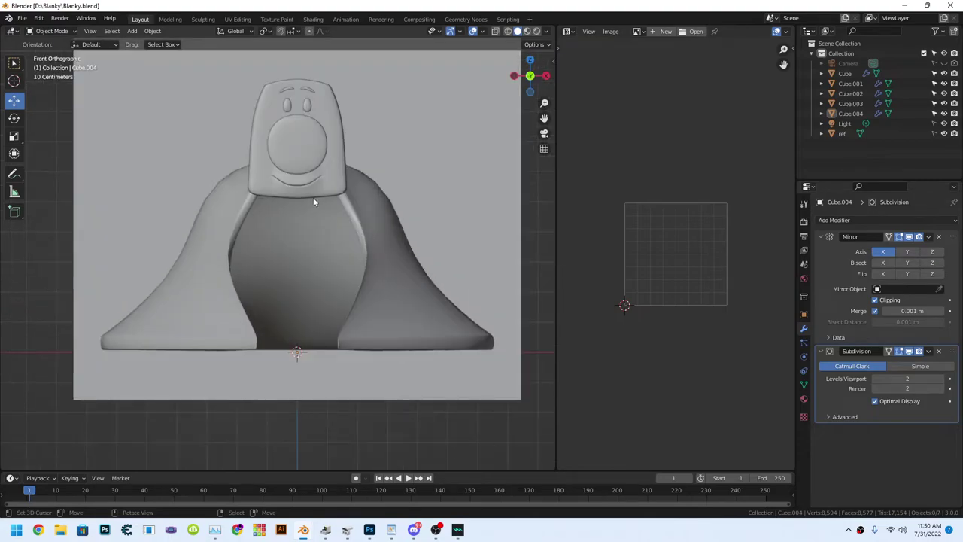
scroll(313, 197, up, 1)
scroll(317, 201, down, 2)
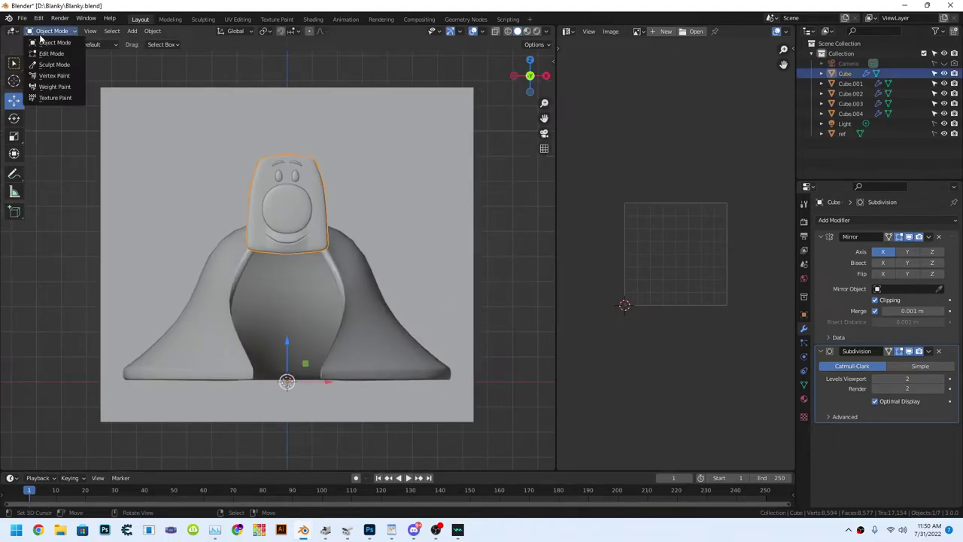
Project the head's UVs from the front view.
key(Tab)
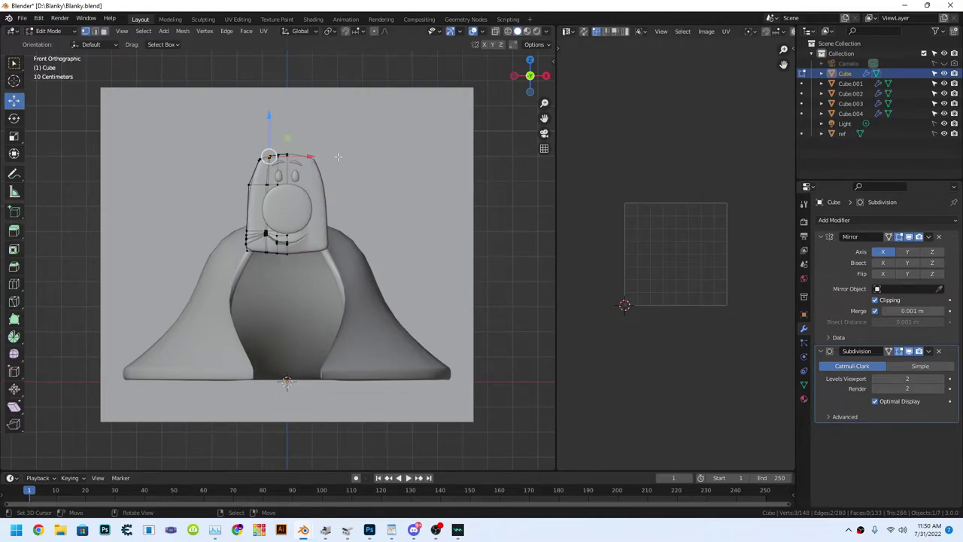
click(263, 30)
click(291, 125)
click(47, 30)
click(54, 42)
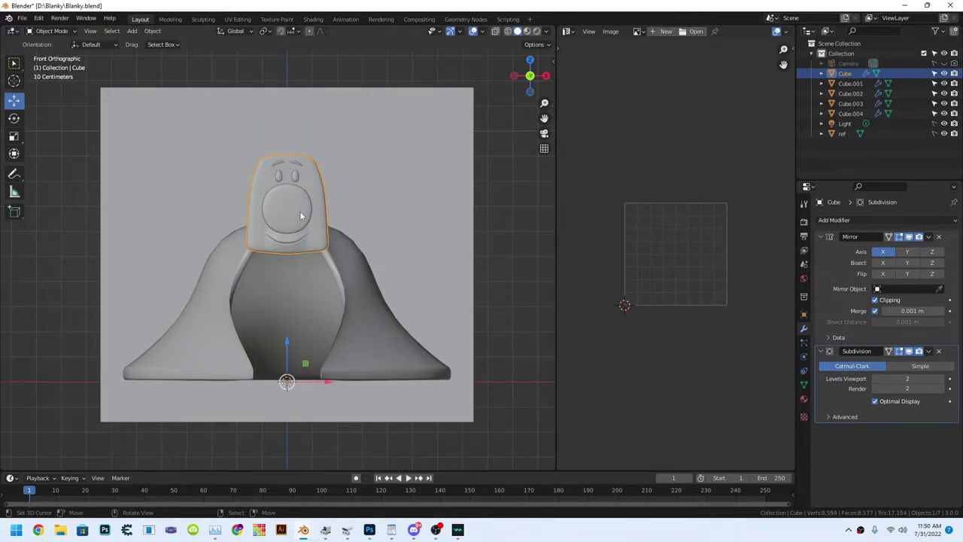
Project the nose and eye pieces' UVs from the front view.
click(286, 209)
click(51, 31)
click(51, 55)
key(a)
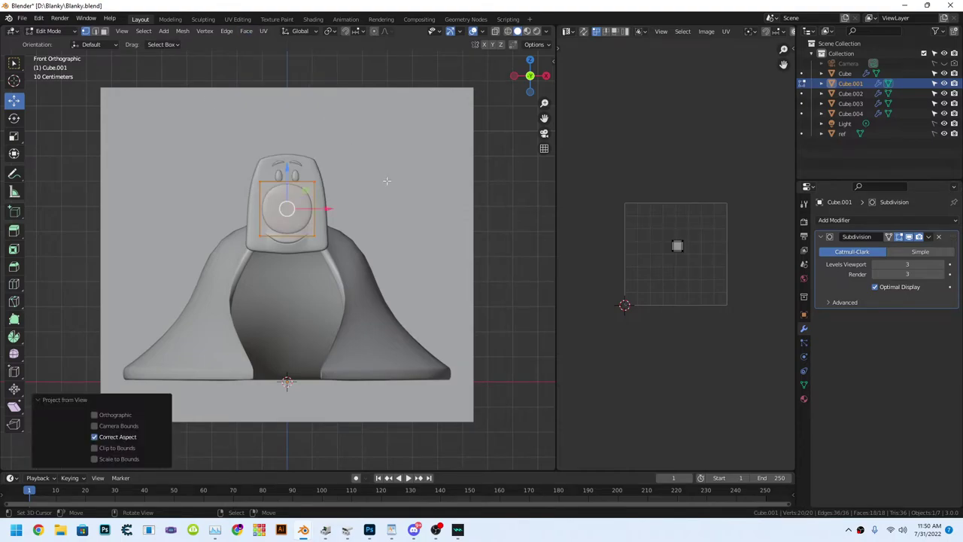
key(Tab)
click(282, 176)
click(52, 31)
click(52, 54)
click(263, 31)
click(290, 125)
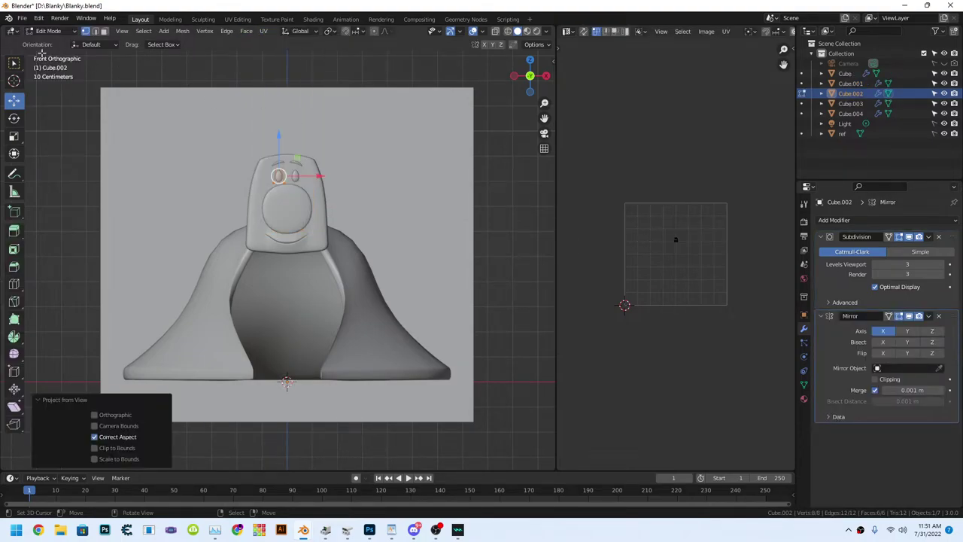
Project Cube.003's UVs from view, then apply the blanket's Mirror and Subdivision modifiers.
key(Tab)
click(286, 160)
key(Tab)
click(264, 31)
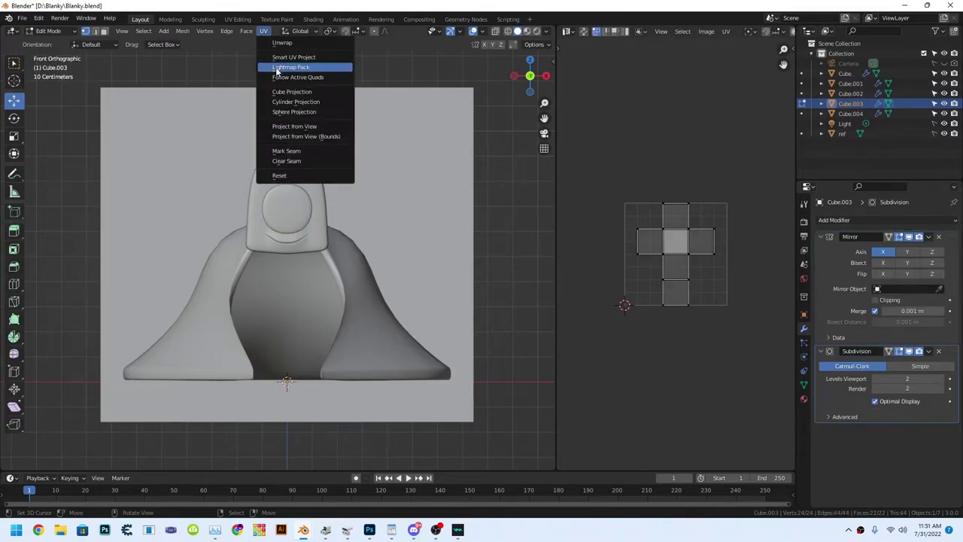
click(287, 131)
key(Tab)
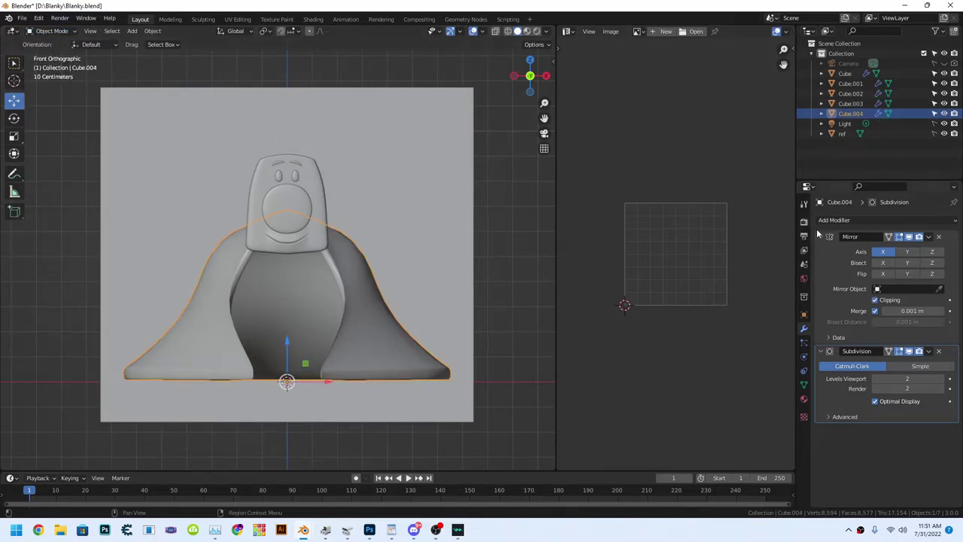
click(905, 248)
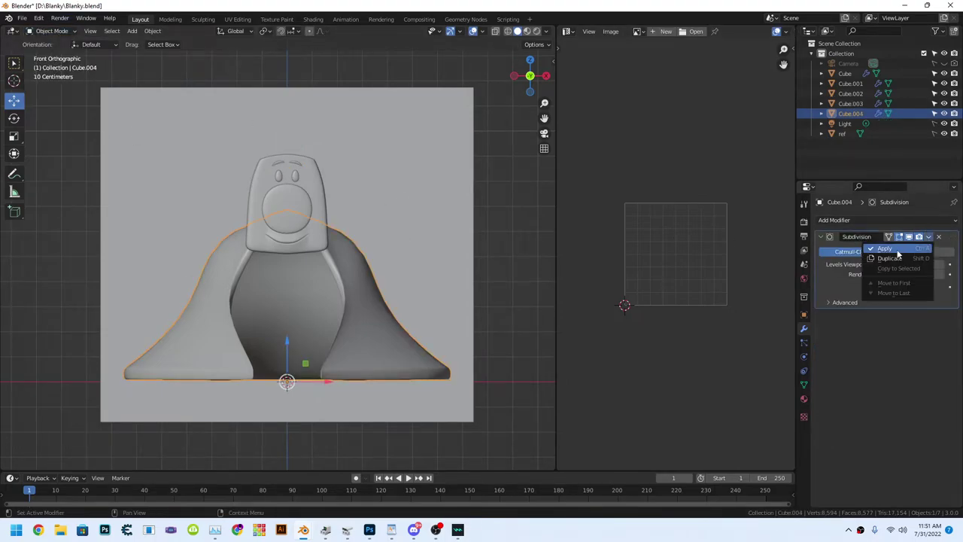
click(897, 251)
Smart UV unwrap the whole blanket mesh.
key(Tab)
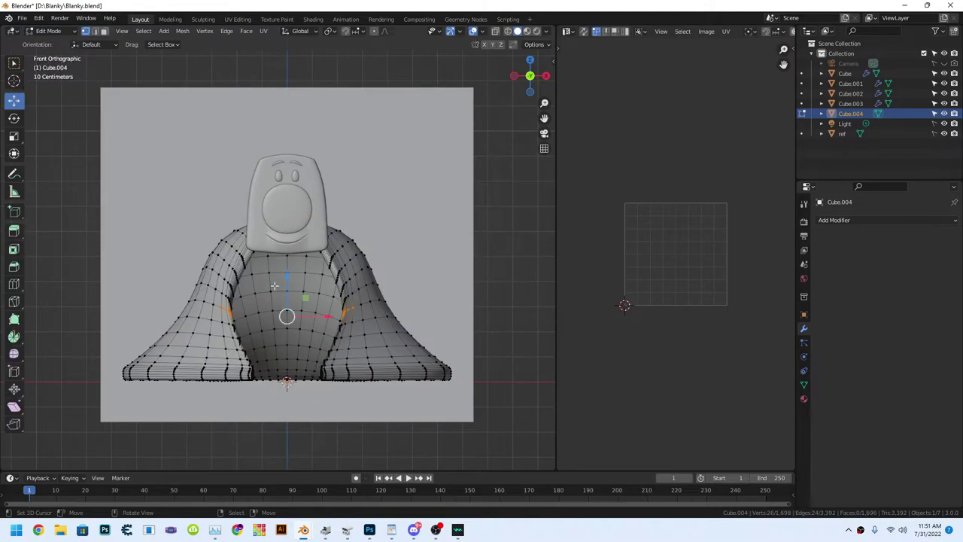
key(a)
click(263, 31)
click(298, 60)
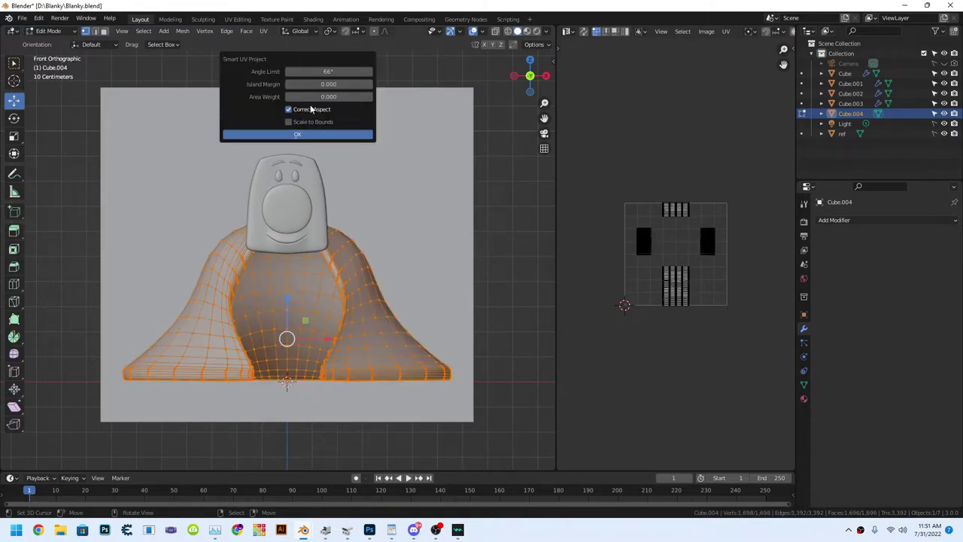
click(289, 135)
key(Tab)
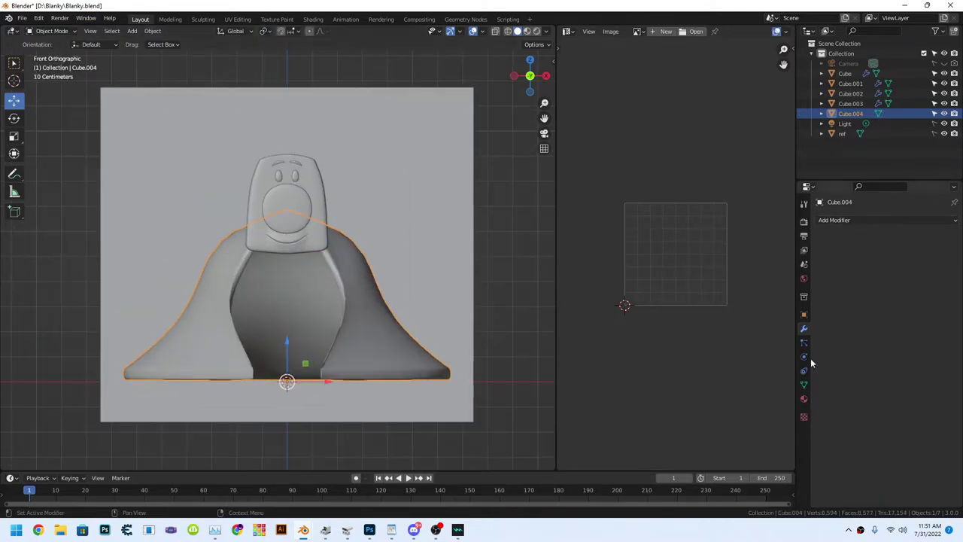
Give the blanket a new material with fabric.png as its base colour texture.
click(803, 399)
click(836, 262)
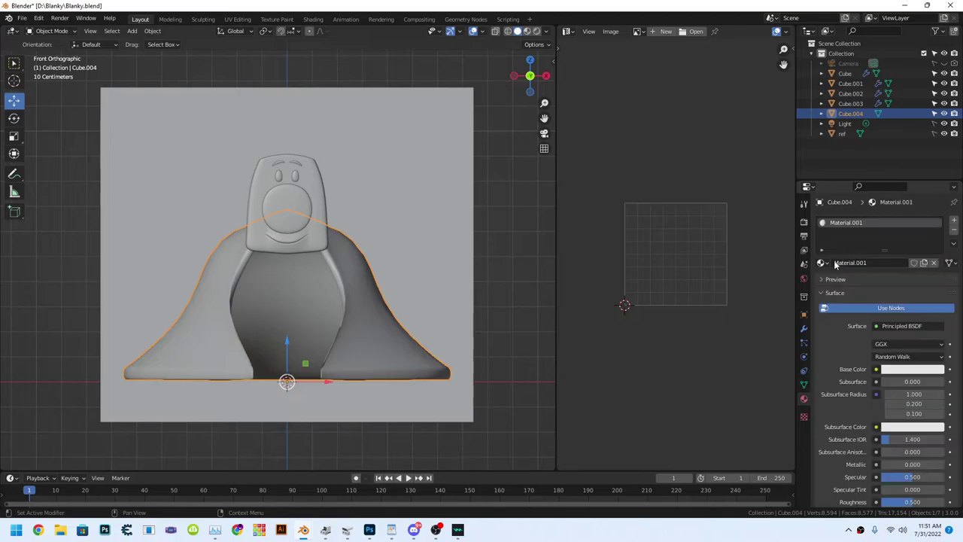
click(875, 369)
click(704, 301)
click(929, 381)
double_click(376, 205)
click(527, 31)
mouse_move(361, 286)
middle_down()
mouse_move(434, 300)
mouse_move(361, 308)
middle_up()
scroll(859, 401, down, 2)
scroll(873, 452, down, 7)
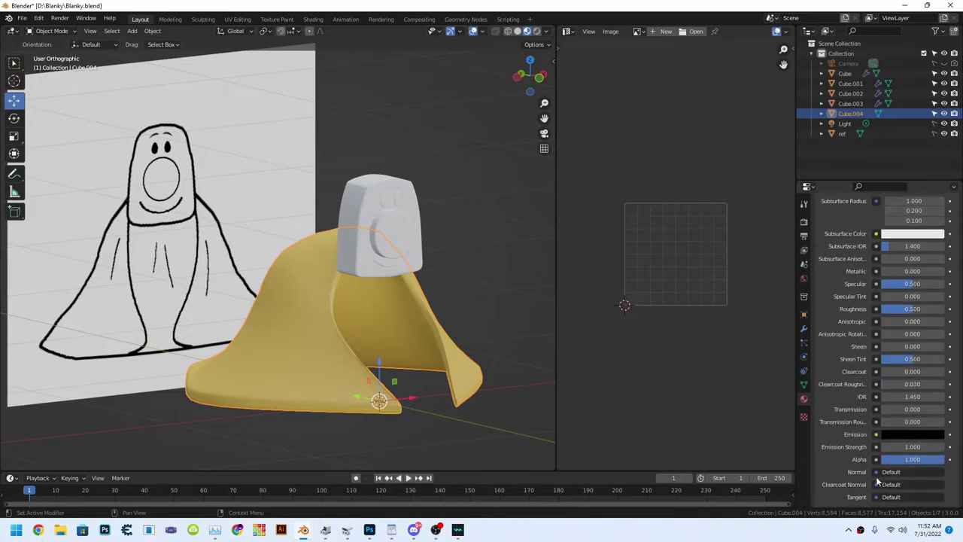
Add an Object Space Normal Map node fed by Normal Map.jpg to the blanket's normal.
click(891, 472)
click(835, 229)
scroll(832, 455, down, 3)
click(879, 445)
click(656, 366)
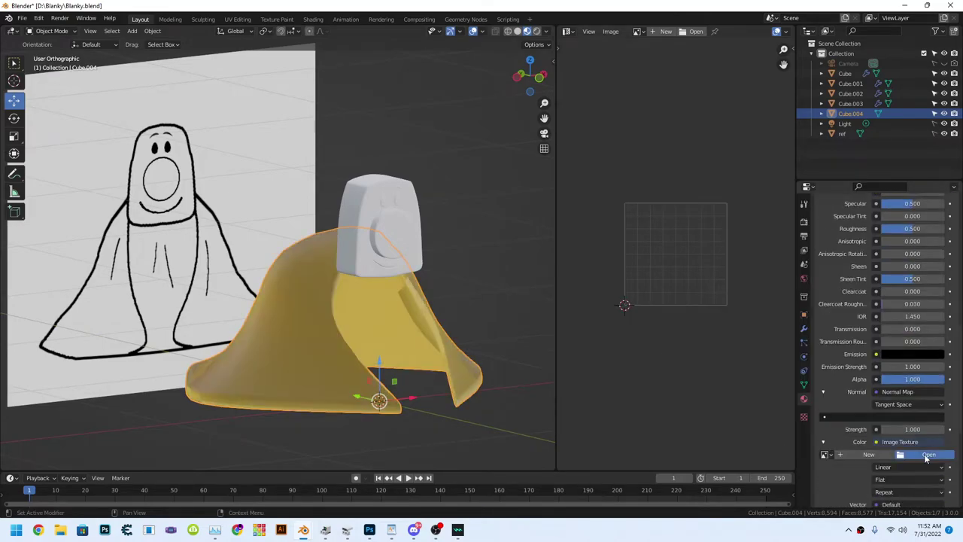
click(927, 455)
double_click(411, 311)
middle_drag(411, 311, 183, 349)
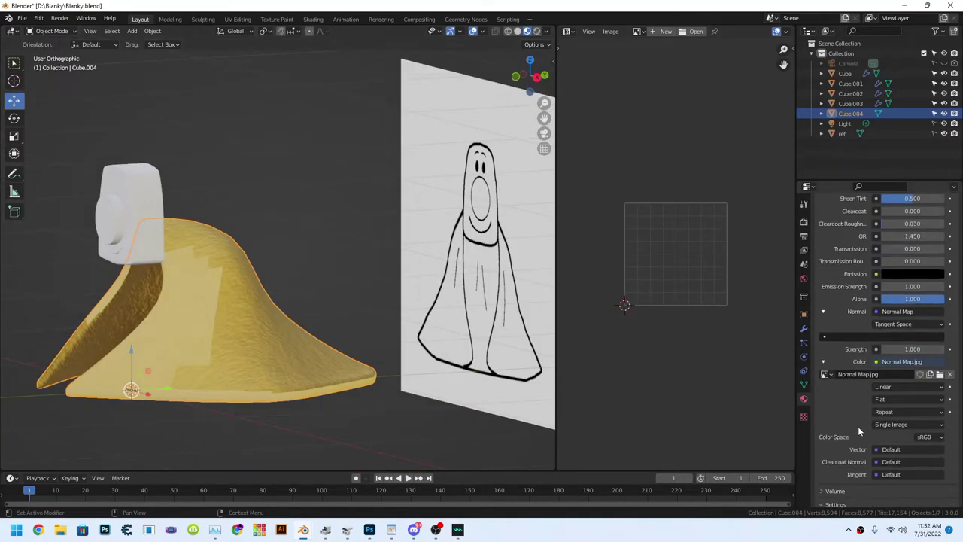
click(882, 346)
mouse_move(249, 355)
middle_down()
mouse_move(410, 362)
mouse_move(394, 303)
middle_up()
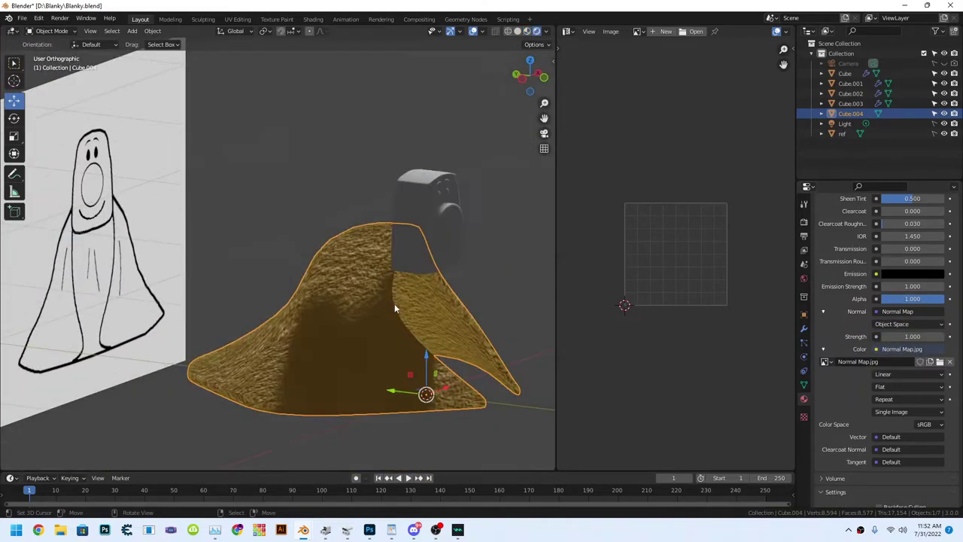
In the Shader Editor, lower the Normal Map strength to 0.400.
click(569, 31)
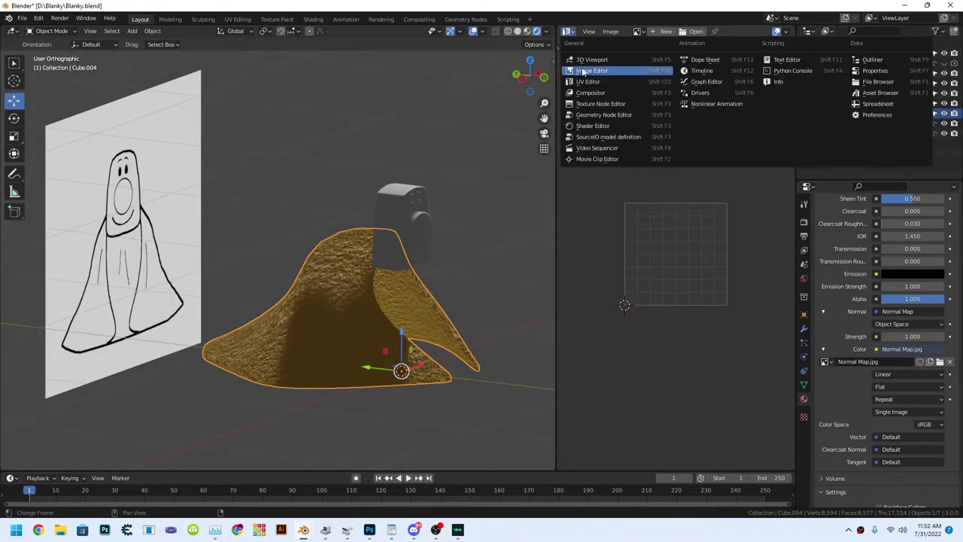
click(593, 126)
scroll(639, 301, up, 3)
scroll(625, 366, up, 2)
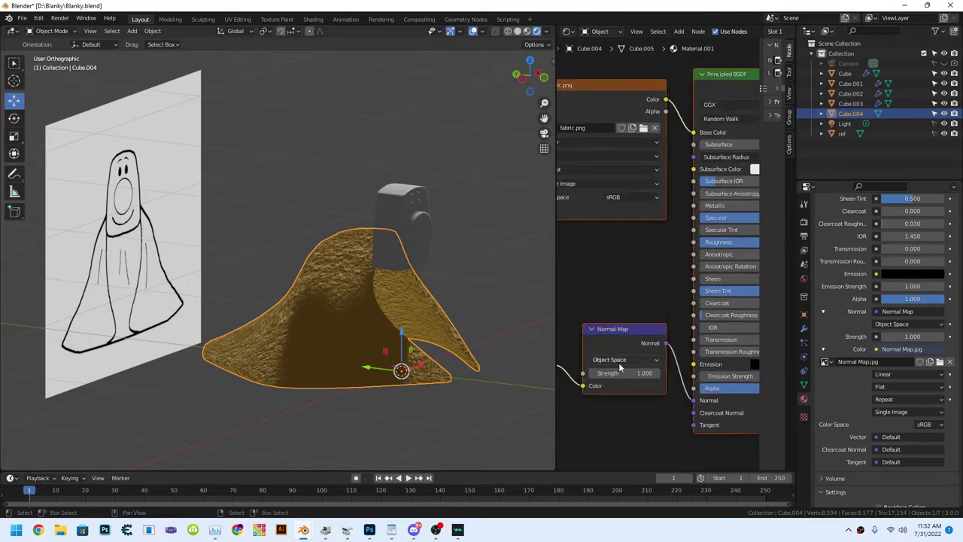
scroll(680, 281, up, 2)
drag(666, 328, 636, 329)
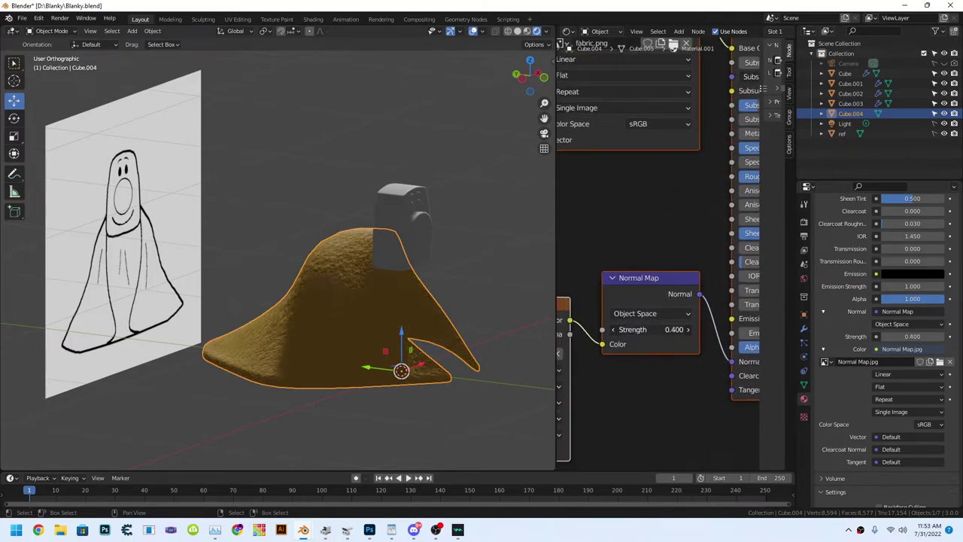
scroll(409, 283, down, 2)
scroll(410, 283, down, 6)
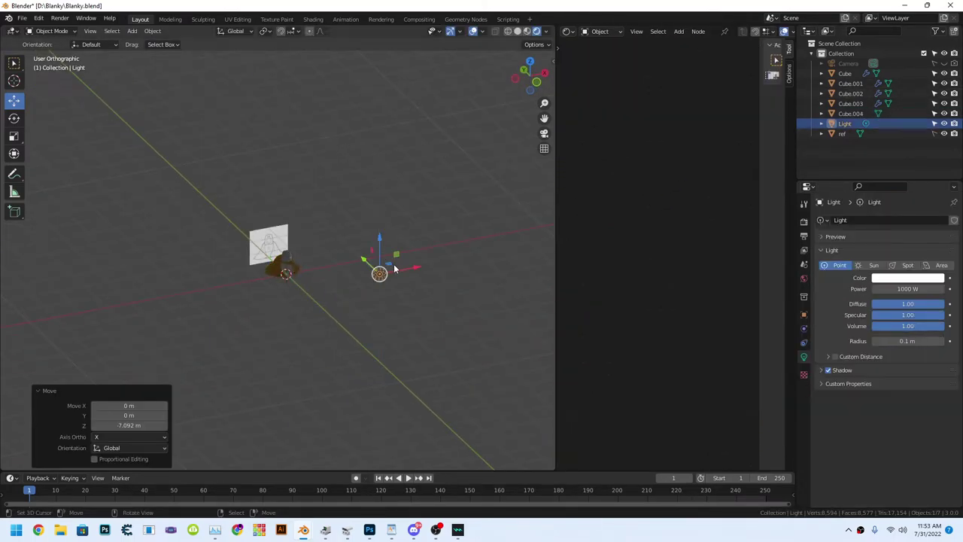
Move the light up and to the side of the ghost.
middle_drag(385, 92, 369, 309)
middle_drag(263, 287, 406, 307)
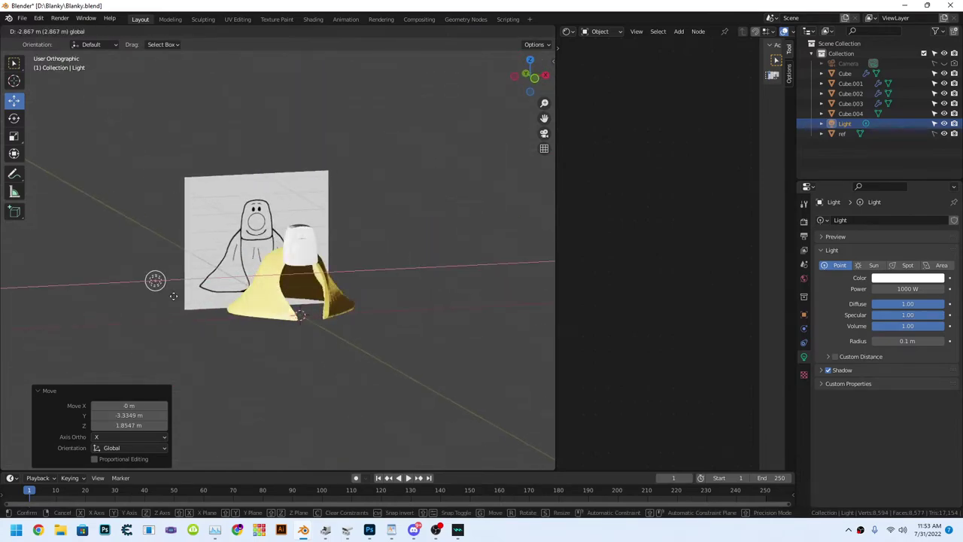
key(g)
key(z)
click(406, 286)
scroll(430, 302, up, 5)
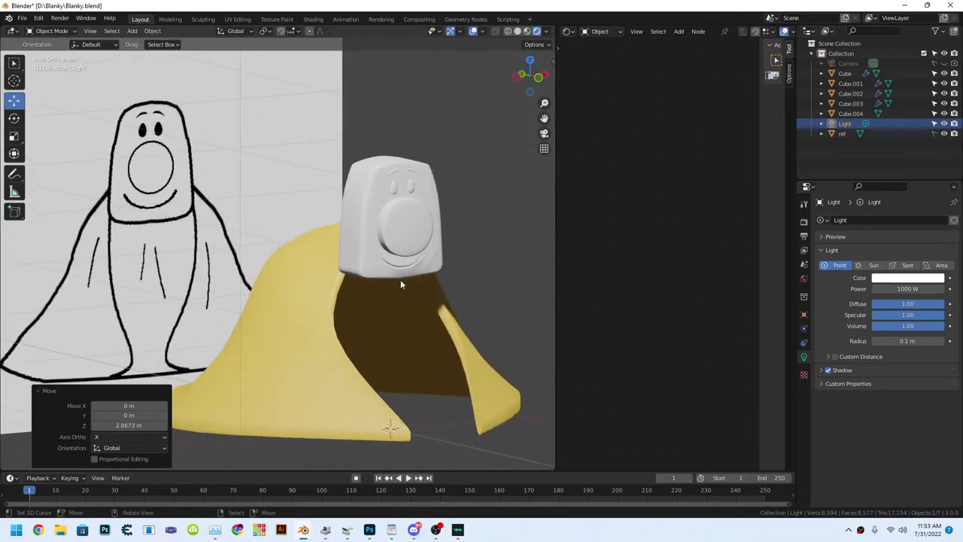
mouse_move(431, 302)
middle_down()
mouse_move(305, 280)
mouse_move(397, 274)
mouse_move(316, 286)
mouse_move(323, 309)
mouse_move(331, 222)
middle_up()
scroll(305, 282, down, 4)
click(491, 101)
scroll(377, 258, up, 3)
scroll(282, 301, up, 3)
Give the head a face.png image texture and place its UVs on the skin tone.
click(331, 219)
click(803, 399)
click(880, 370)
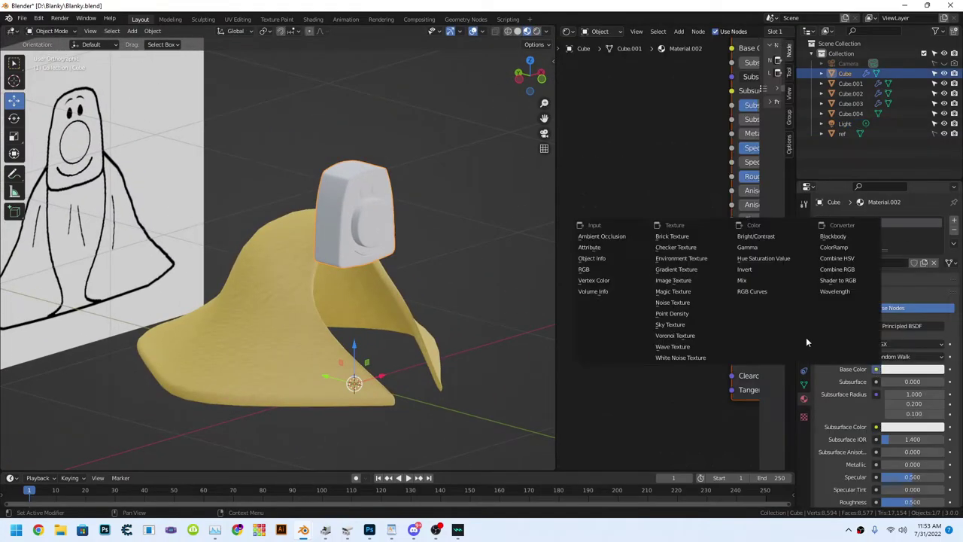
click(681, 284)
double_click(431, 260)
click(46, 54)
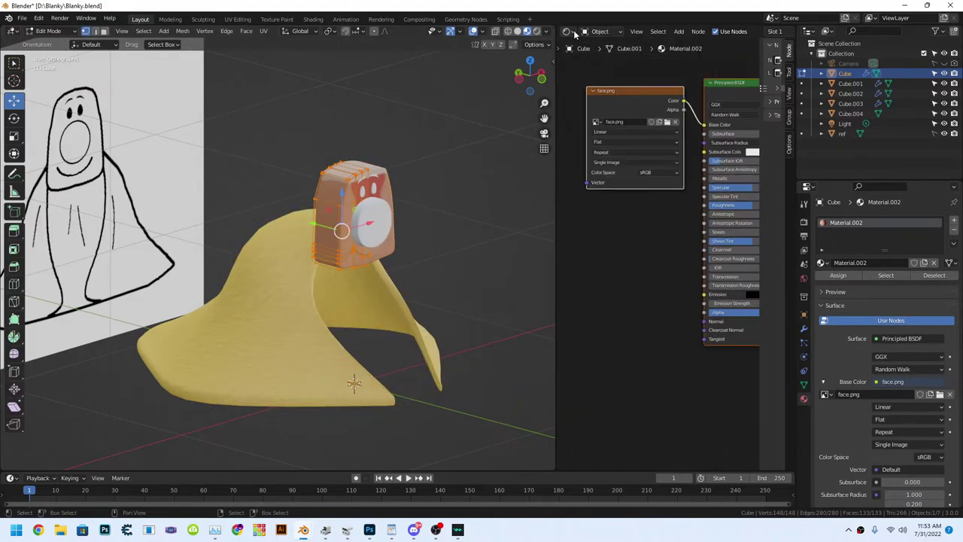
click(565, 30)
click(602, 89)
click(616, 217)
middle_drag(376, 264, 407, 226)
key(Tab)
scroll(889, 393, down, 1)
Assign the face material to the nose and eyes, placing UVs on brown and black.
click(850, 83)
click(822, 262)
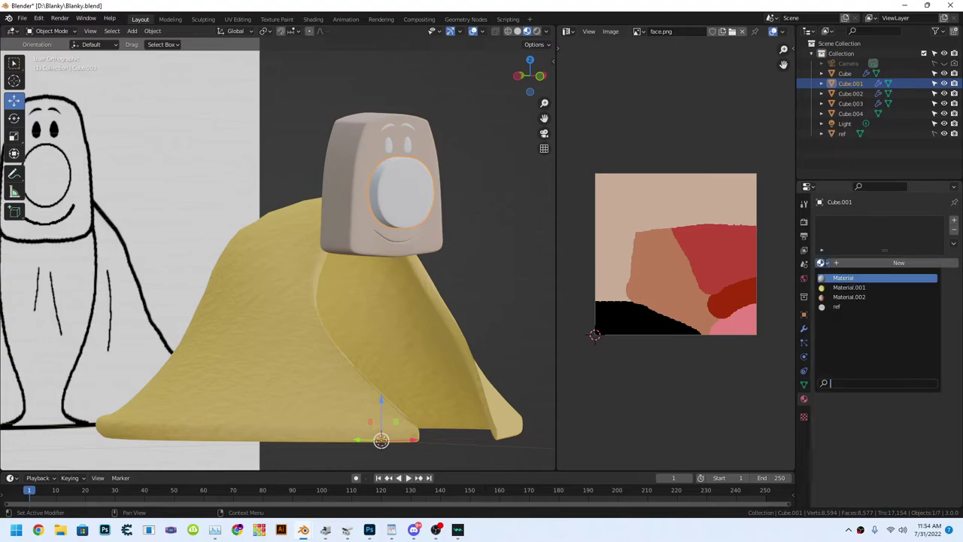
click(850, 291)
key(Tab)
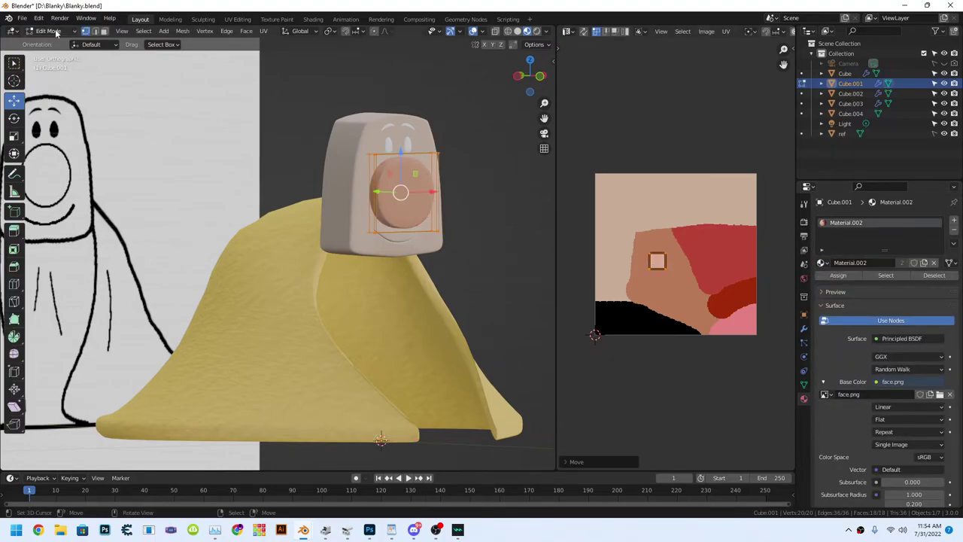
key(Tab)
click(850, 93)
click(822, 262)
click(842, 290)
key(Tab)
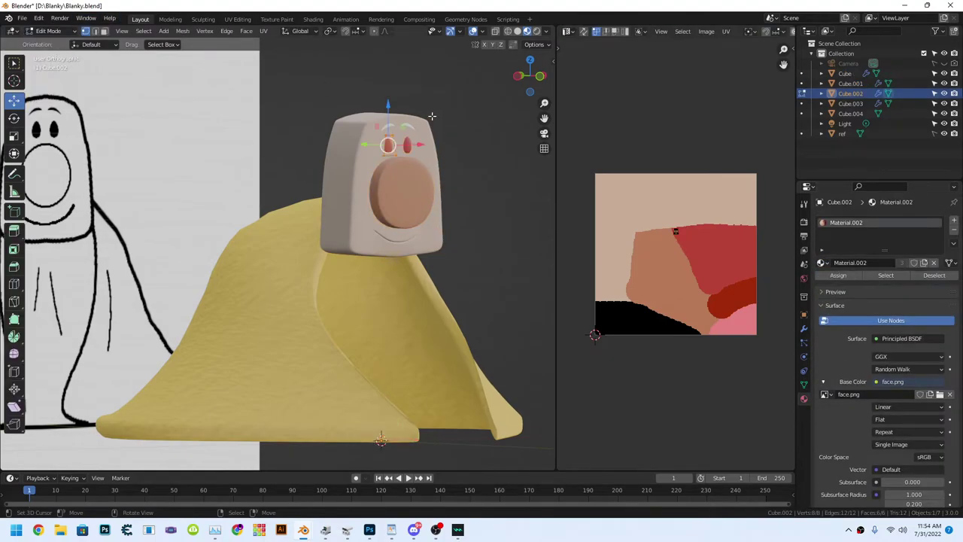
key(Tab)
Assign the face material to the eyebrows and place their UVs on the dark colour.
click(851, 103)
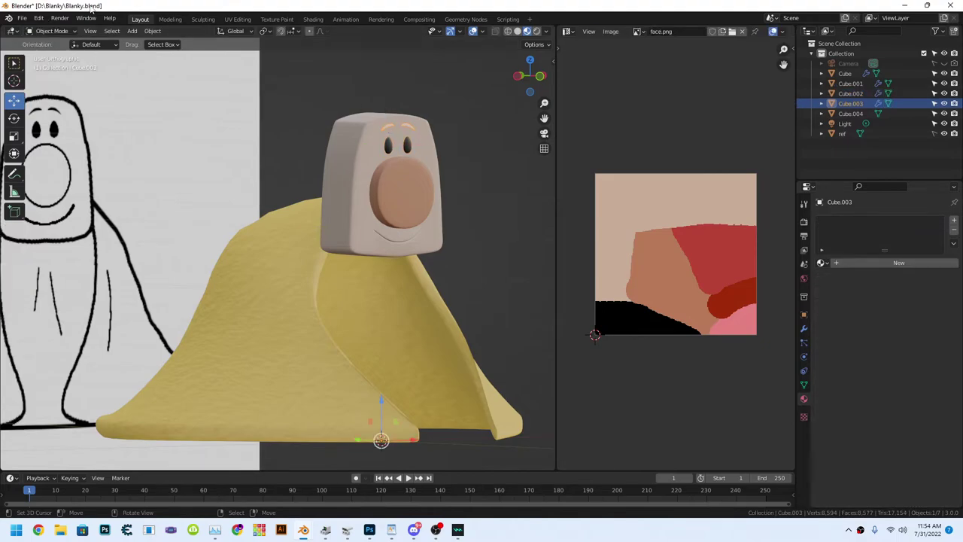
click(822, 262)
click(843, 297)
click(52, 31)
click(43, 53)
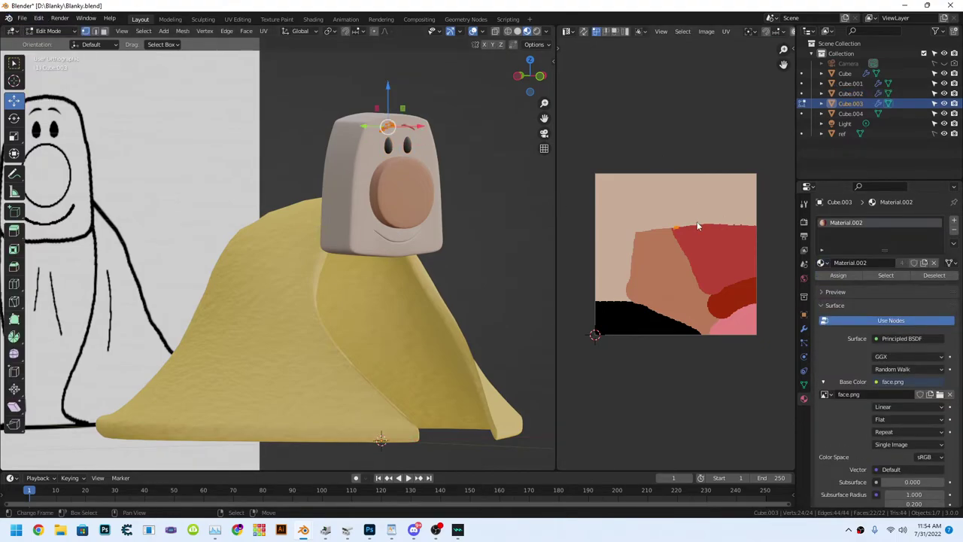
click(633, 309)
key(Tab)
mouse_move(446, 181)
middle_down()
mouse_move(397, 235)
mouse_move(458, 226)
middle_up()
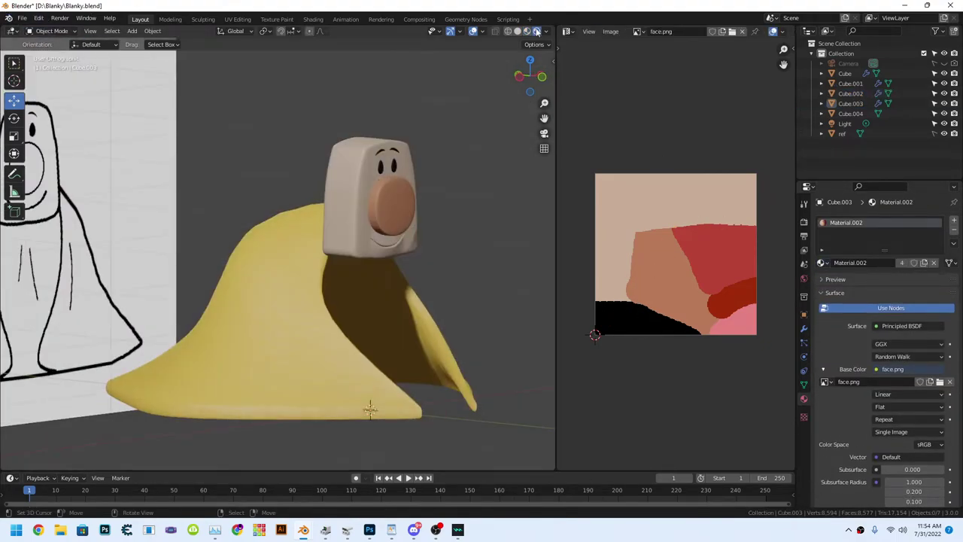
Adjust the head material's metallic, specular and roughness values.
scroll(313, 144, up, 3)
click(313, 145)
scroll(843, 420, down, 3)
mouse_move(903, 411)
mouse_down()
mouse_move(926, 411)
mouse_move(927, 424)
mouse_up()
drag(912, 411, 873, 412)
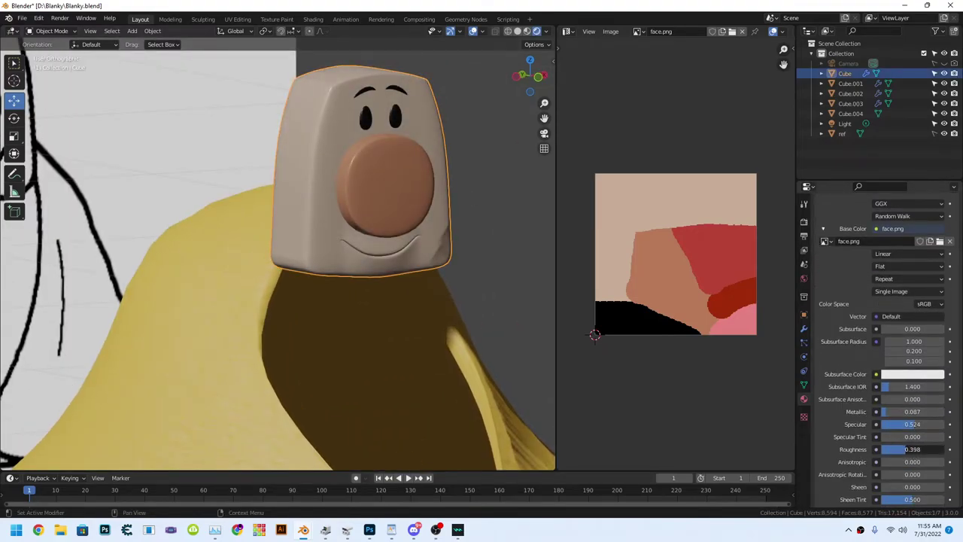
drag(912, 449, 888, 450)
scroll(338, 253, down, 2)
scroll(937, 444, down, 3)
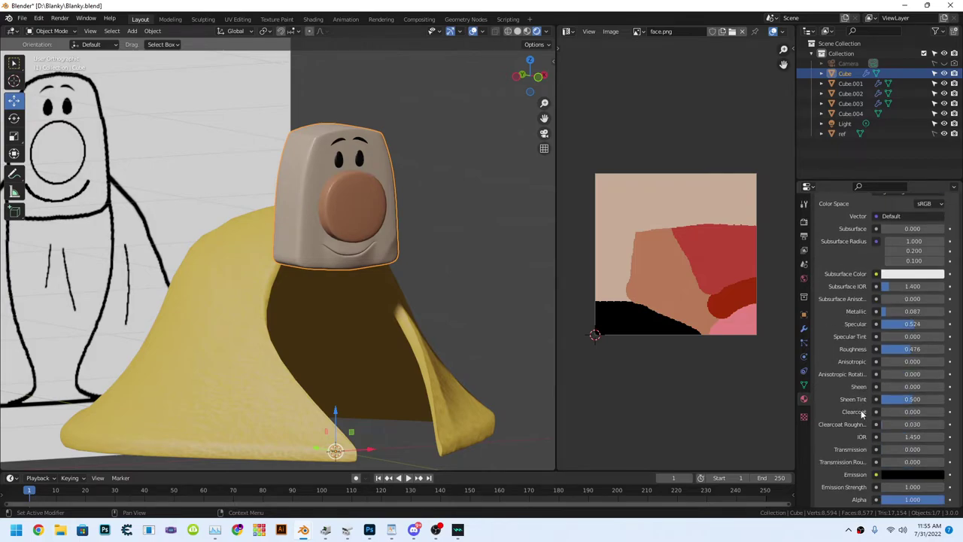
scroll(936, 444, down, 2)
Link a face.png image texture to the material's Emission at strength 0.1.
click(910, 413)
click(875, 414)
click(673, 325)
click(825, 426)
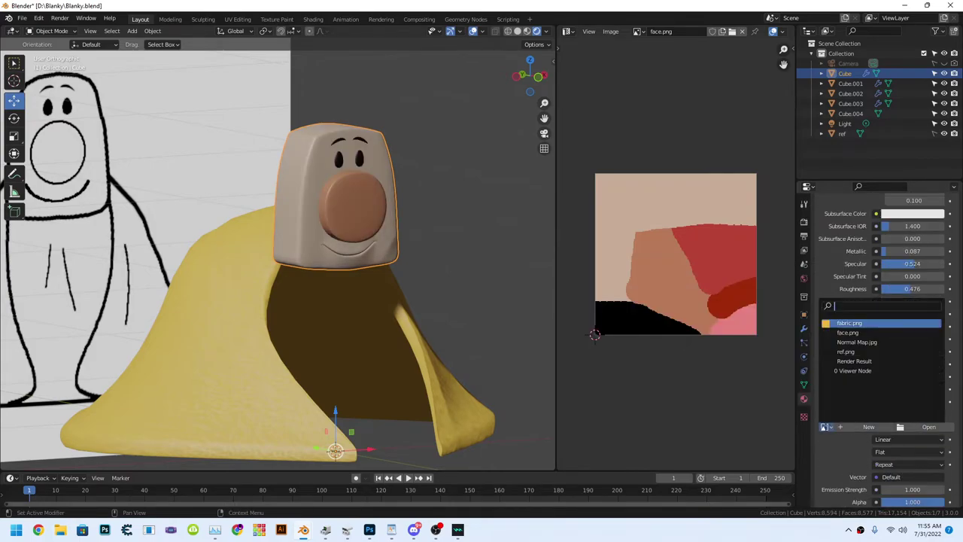
click(848, 337)
click(825, 427)
click(848, 329)
scroll(953, 464, down, 2)
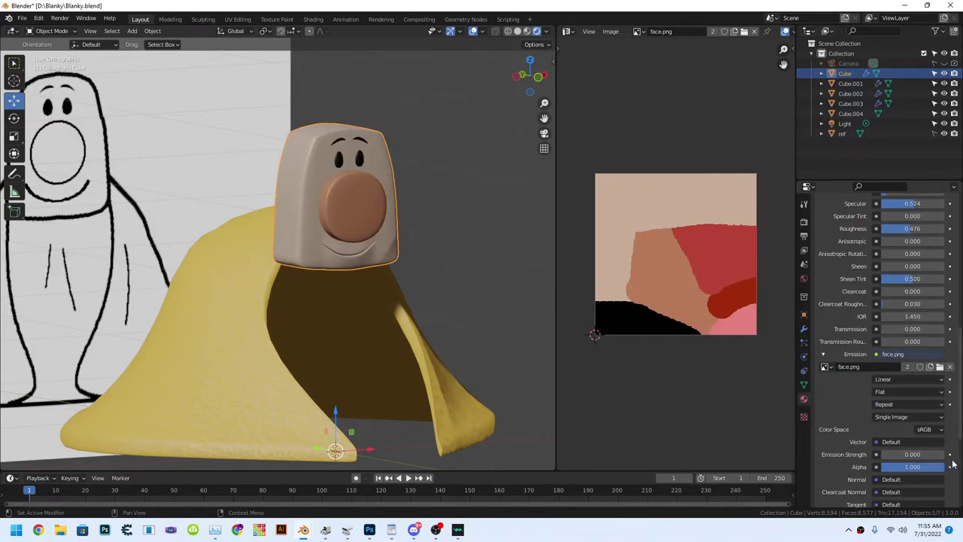
scroll(392, 216, up, 3)
scroll(365, 142, up, 1)
Make the eyes glossy with Specular 1.000, Metallic 0 and Roughness 0.319.
click(354, 147)
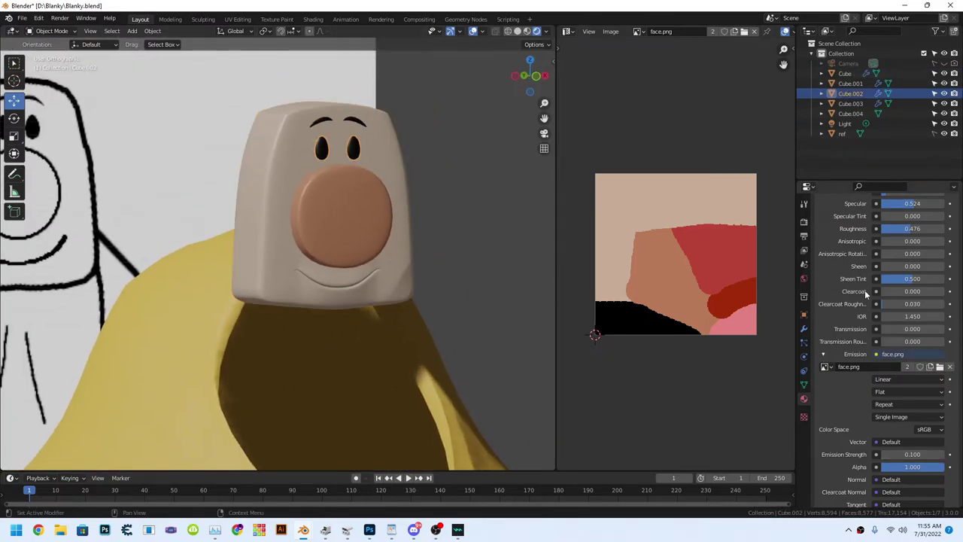
scroll(952, 217, up, 5)
scroll(839, 335, down, 5)
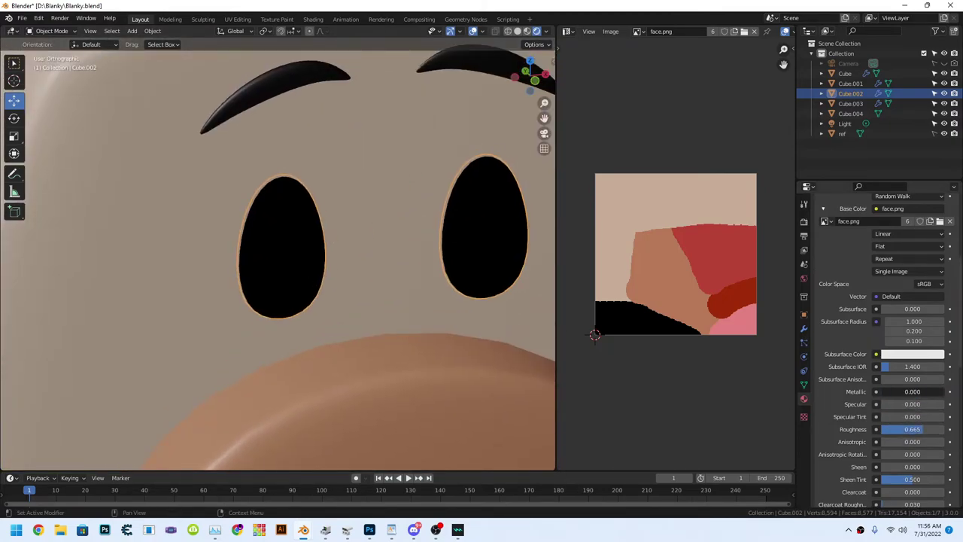
drag(903, 404, 919, 404)
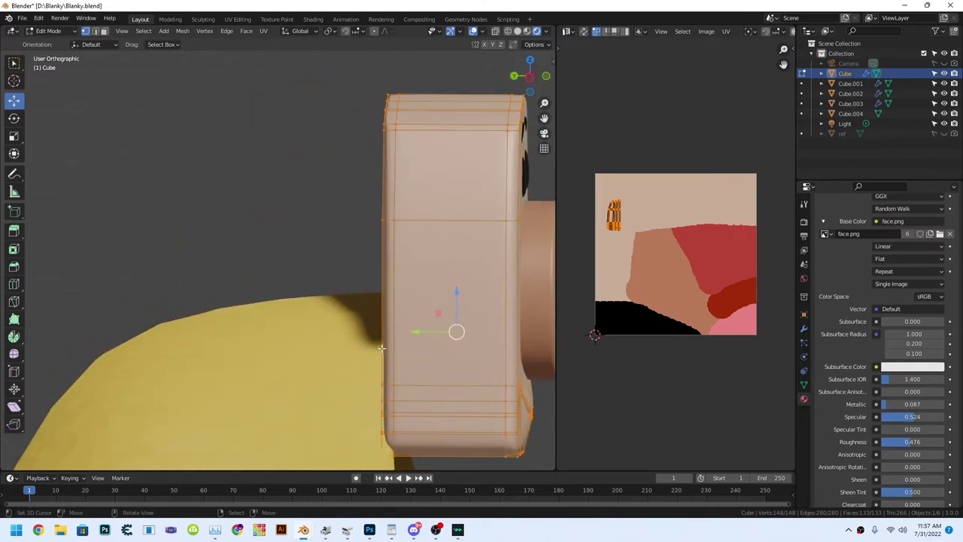
Select the vertices at the smile's corner and move them in front view.
middle_drag(382, 348, 385, 255)
key(alt+a)
scroll(207, 258, up, 2)
middle_drag(169, 278, 380, 135)
key(KP_1)
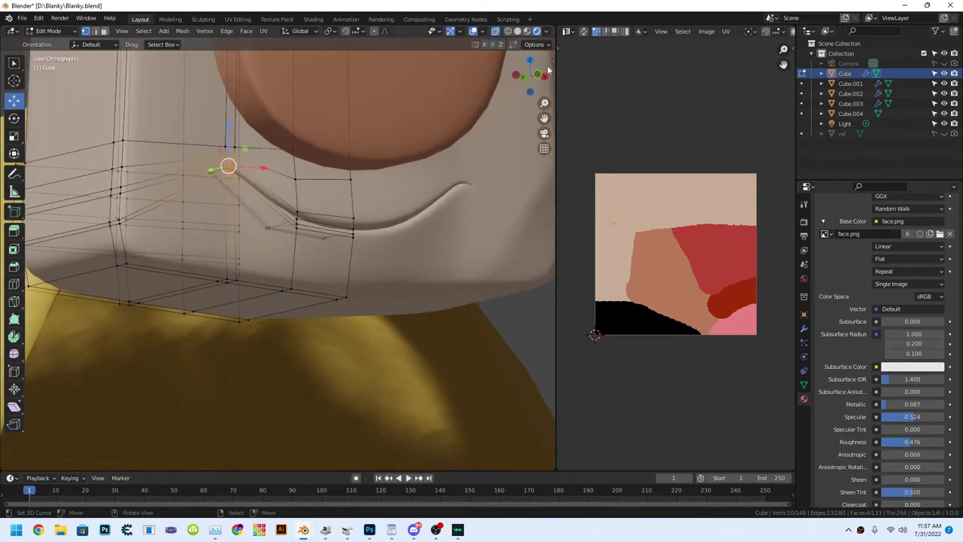
shift+middle_drag(226, 161, 120, 256)
key(g)
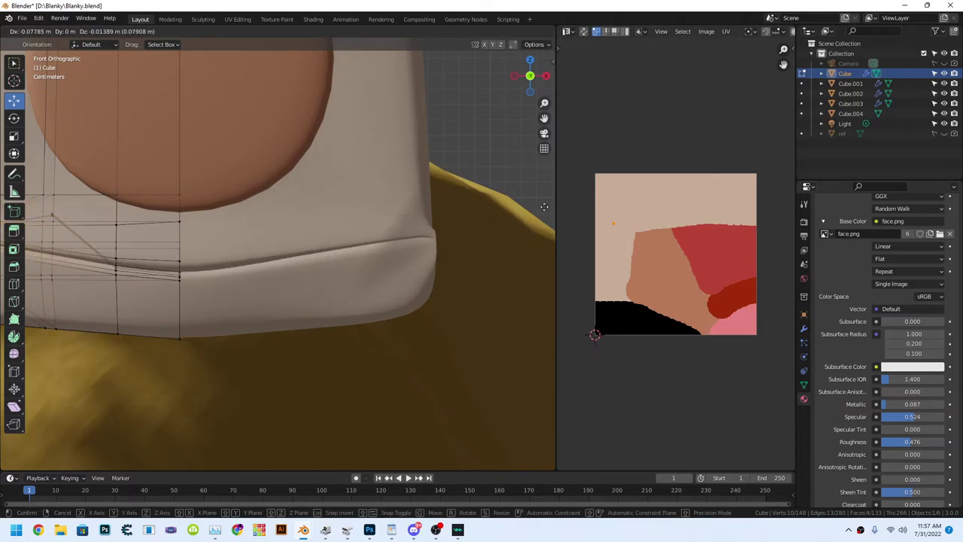
click(36, 187)
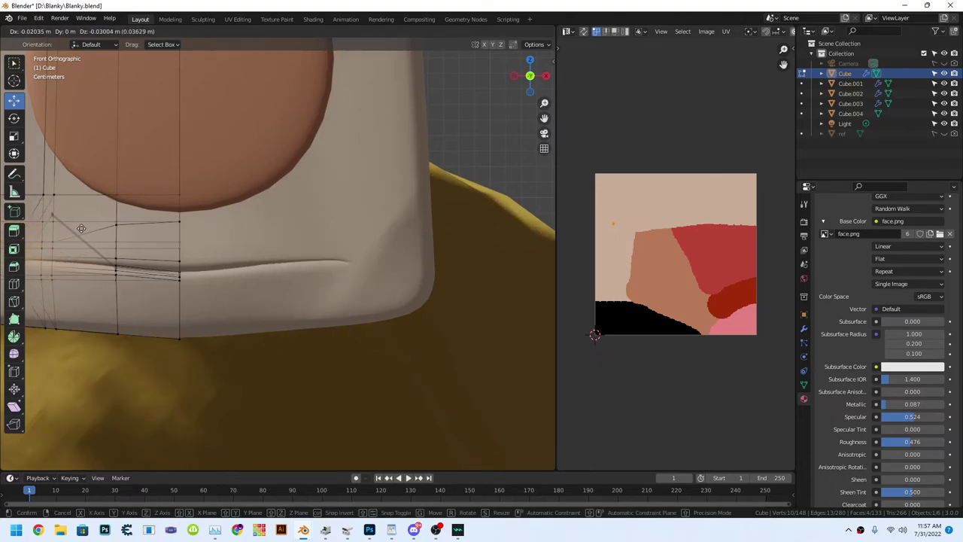
Nudge the smile vertices vertically along Z and return to Object Mode.
middle_drag(35, 188, 319, 246)
key(g)
key(z)
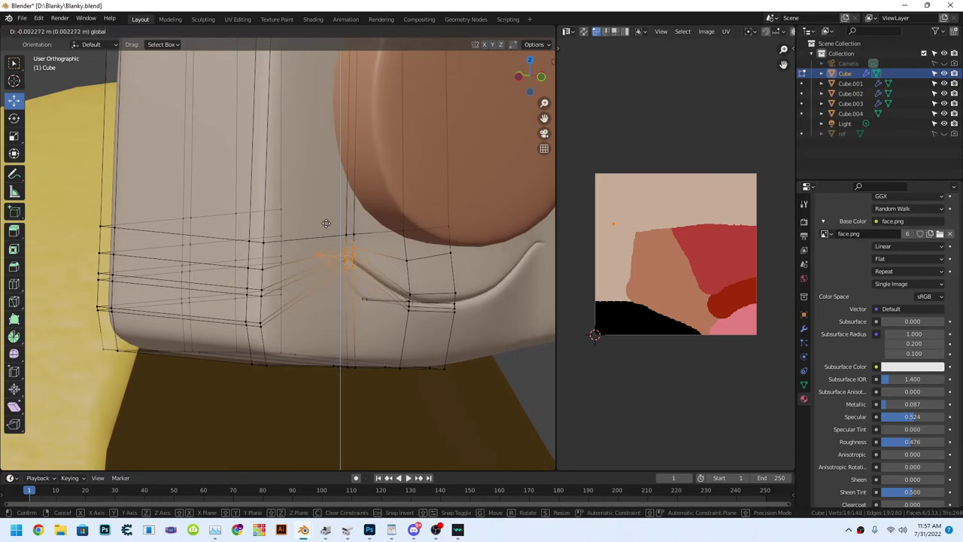
click(326, 224)
key(Tab)
scroll(406, 257, down, 3)
middle_drag(405, 256, 303, 231)
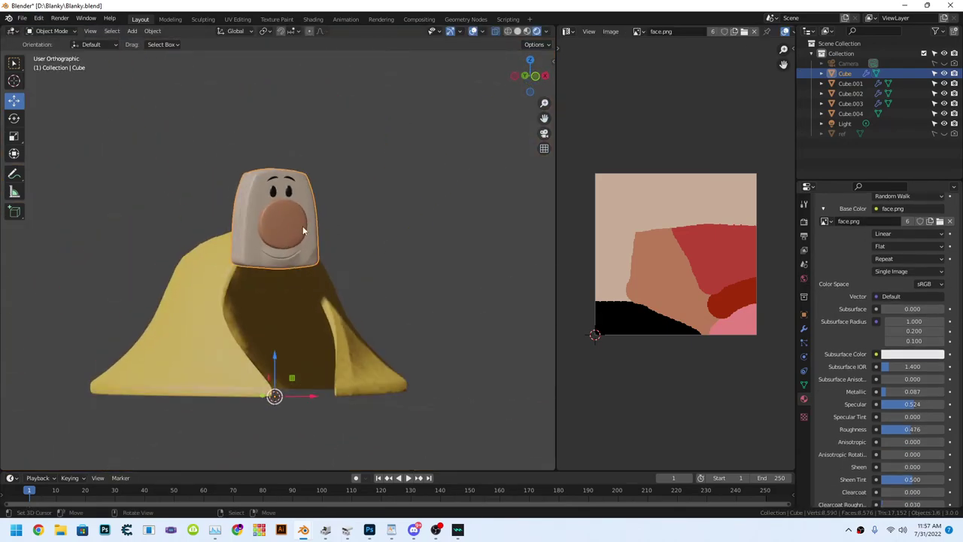
Save the textured ghost as a new file named Blanky1.blend.
click(21, 18)
click(45, 126)
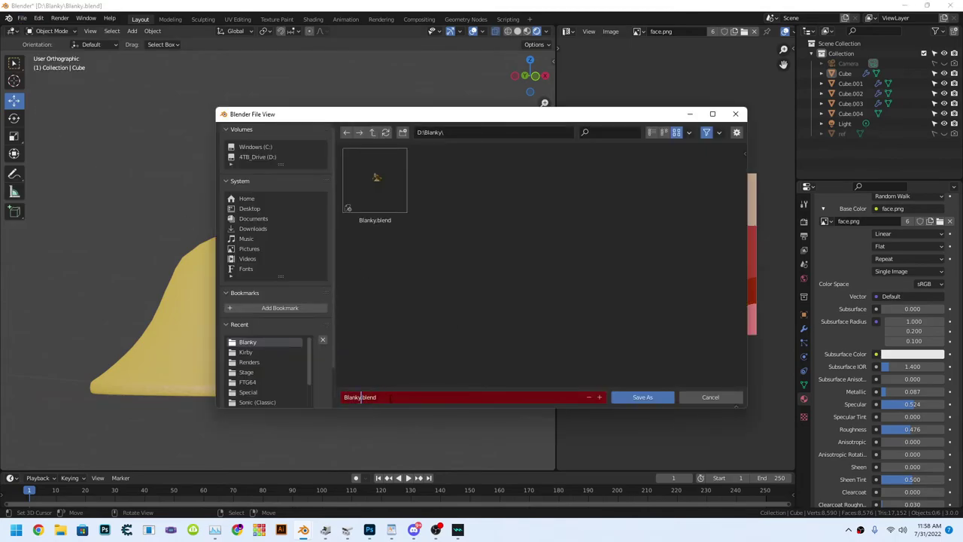
click(642, 396)
Orbit and zoom around the saved ghost, selecting the blanket and checking its side view.
mouse_move(422, 301)
middle_down()
mouse_move(20, 287)
mouse_move(316, 262)
middle_up()
scroll(237, 288, up, 5)
scroll(334, 237, up, 2)
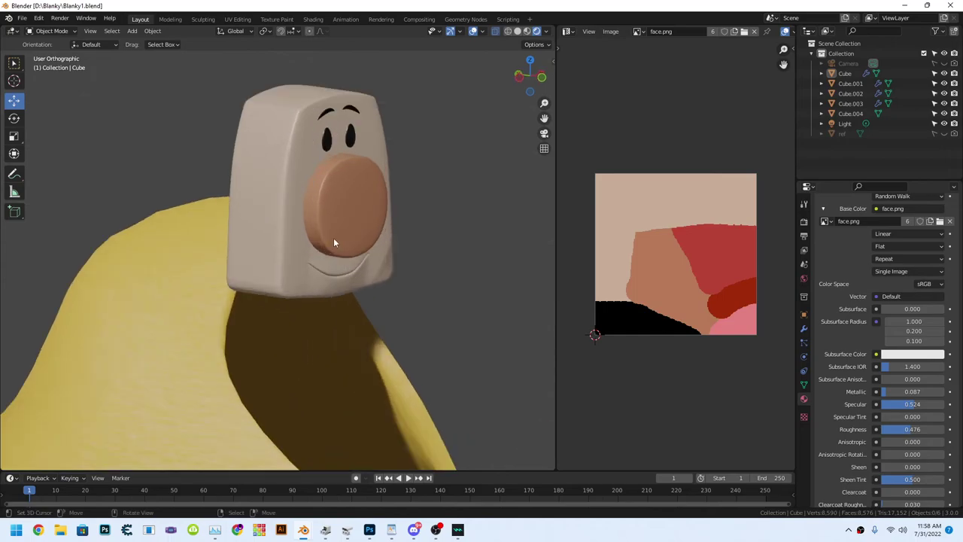
scroll(310, 183, up, 2)
scroll(384, 286, down, 5)
mouse_move(384, 287)
middle_down()
mouse_move(456, 286)
mouse_move(93, 301)
middle_up()
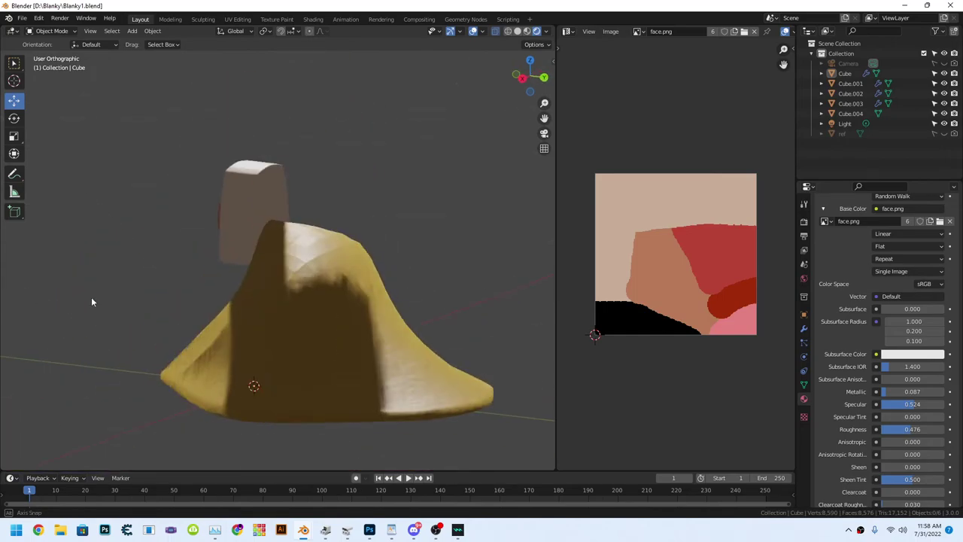
scroll(355, 251, up, 4)
click(363, 216)
middle_drag(362, 217, 425, 230)
scroll(425, 229, down, 5)
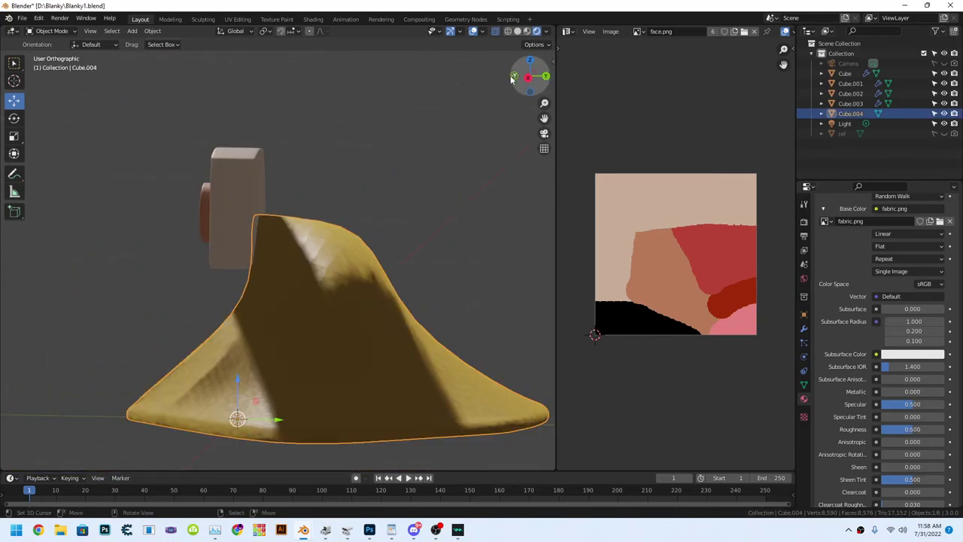
key(KP_3)
mouse_move(351, 239)
middle_down()
mouse_move(441, 239)
mouse_move(260, 352)
middle_up()
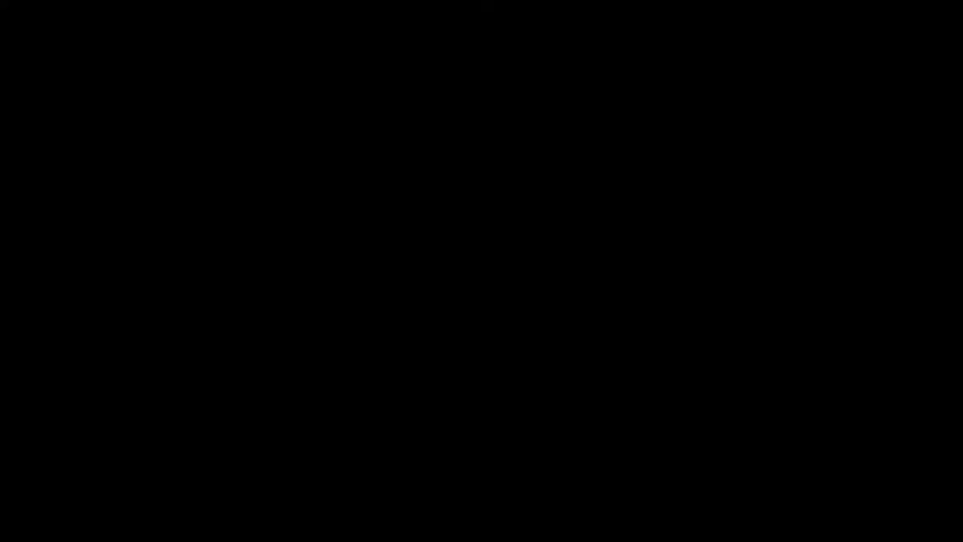